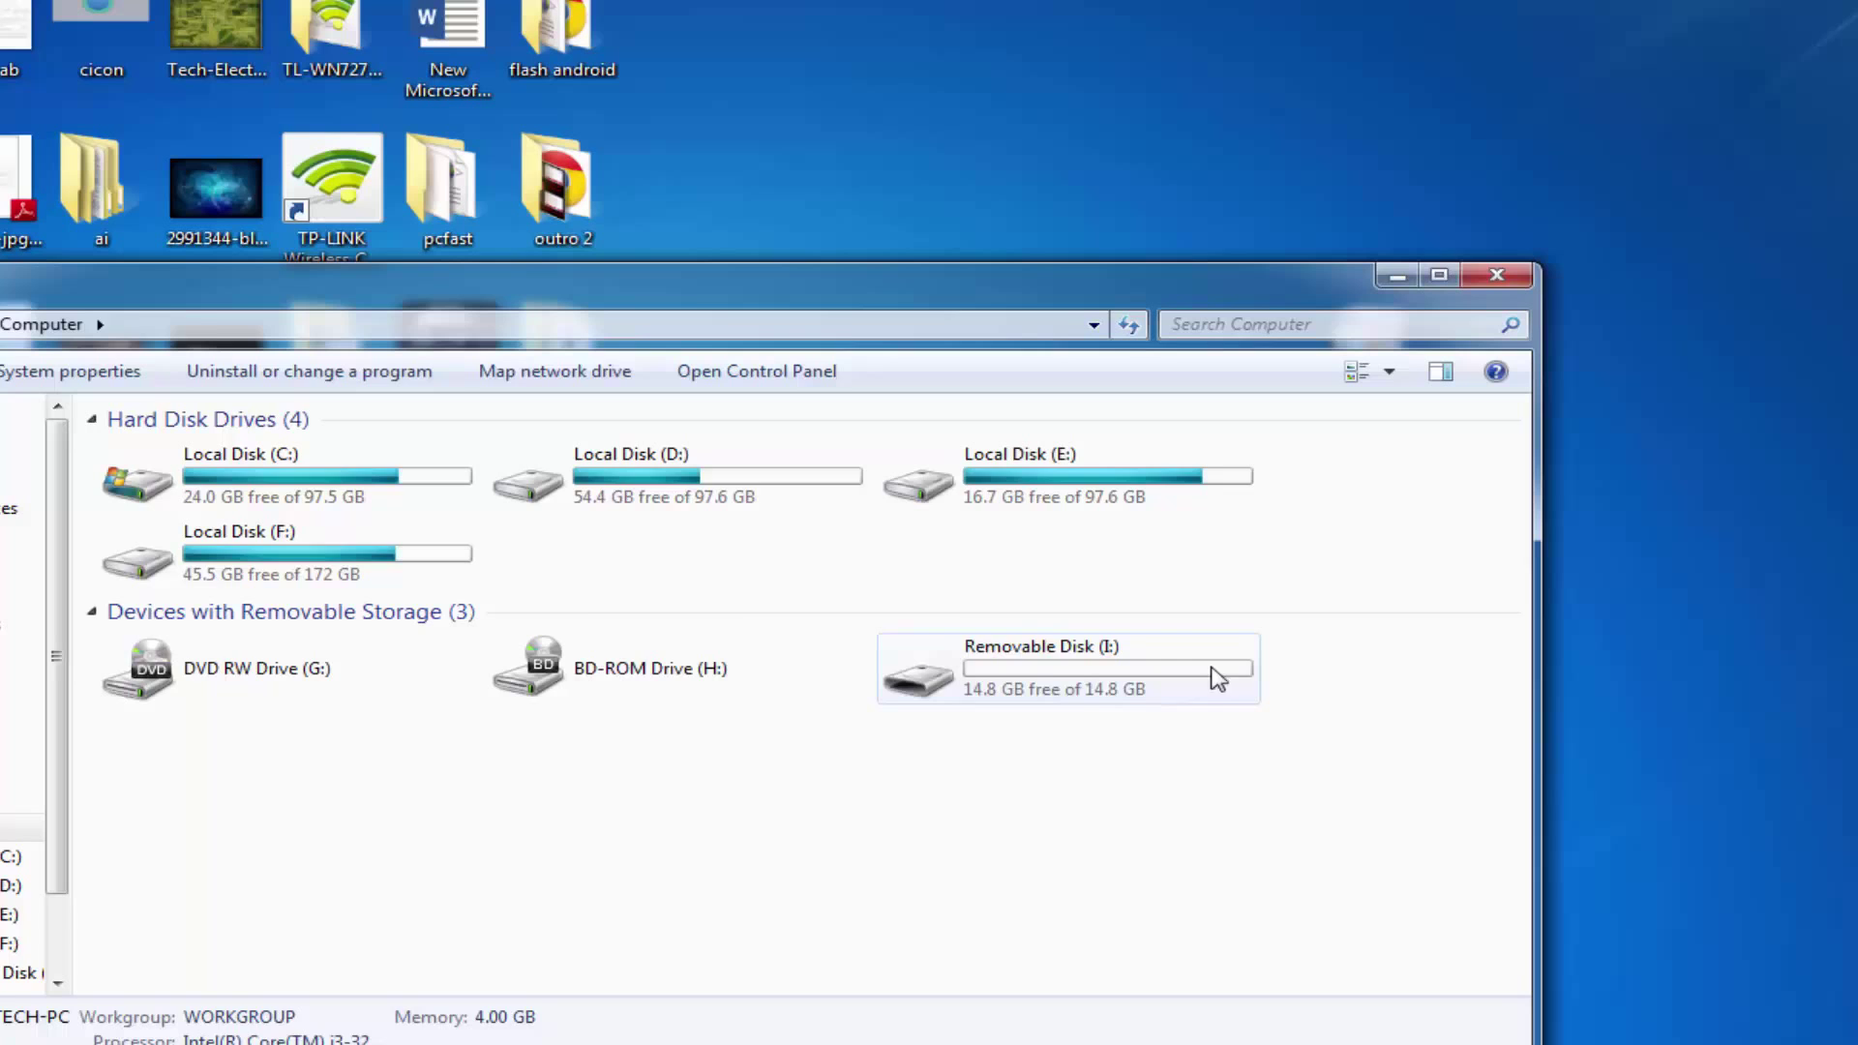
Step: Check removable disk I:, then install the Windows 7 USB/DVD Download Tool through its setup wizard
double_click(1187, 686)
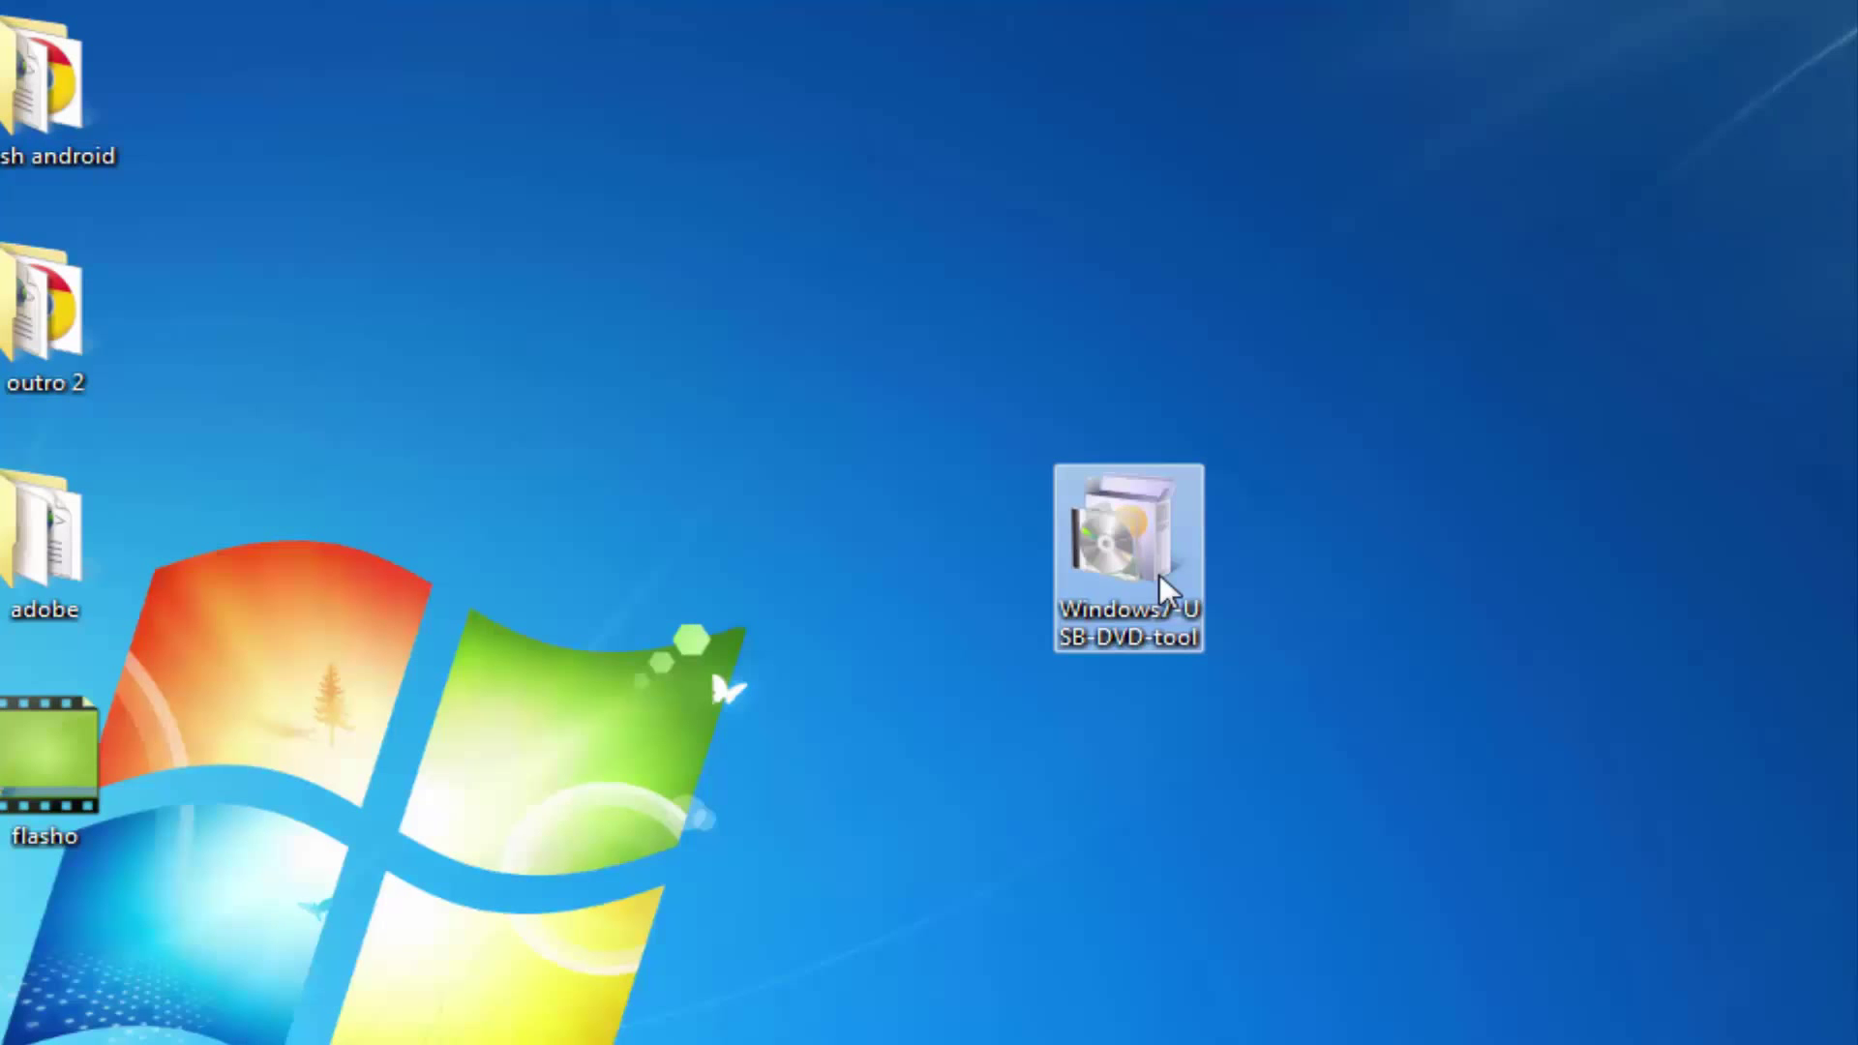
double_click(1162, 573)
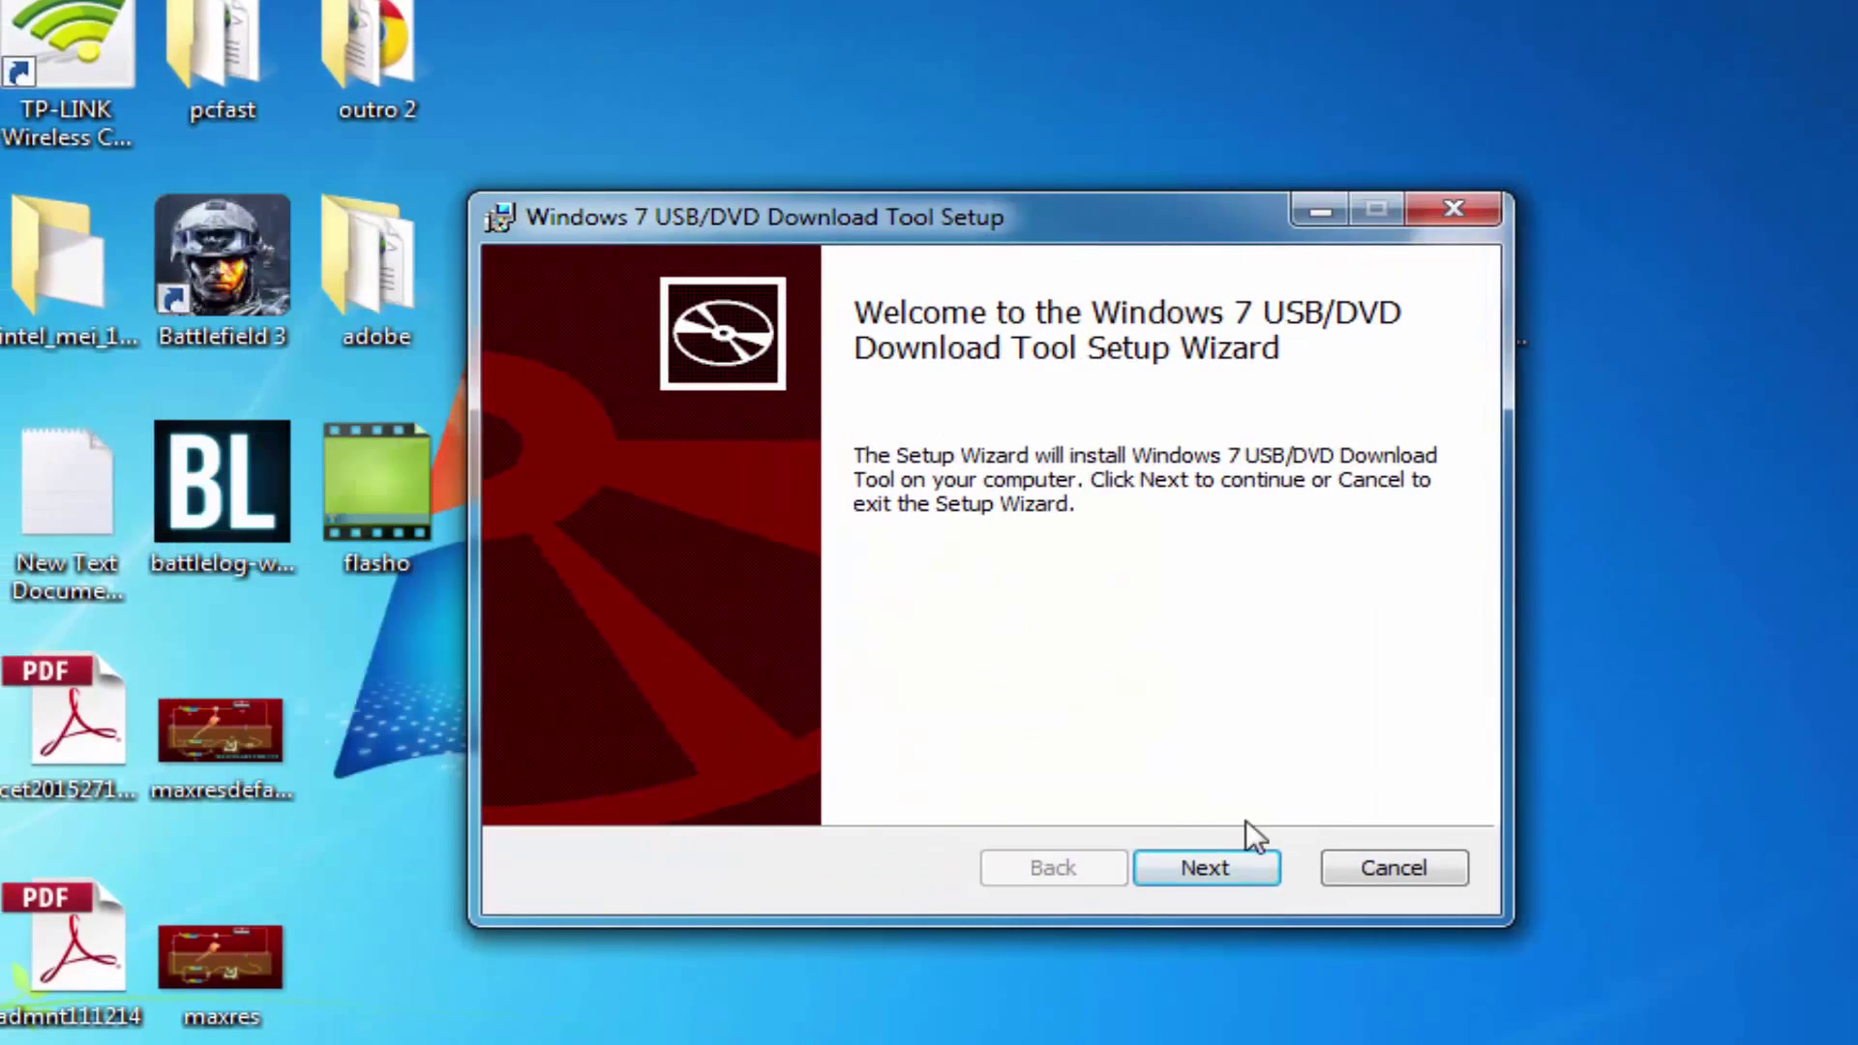
left_click(1254, 867)
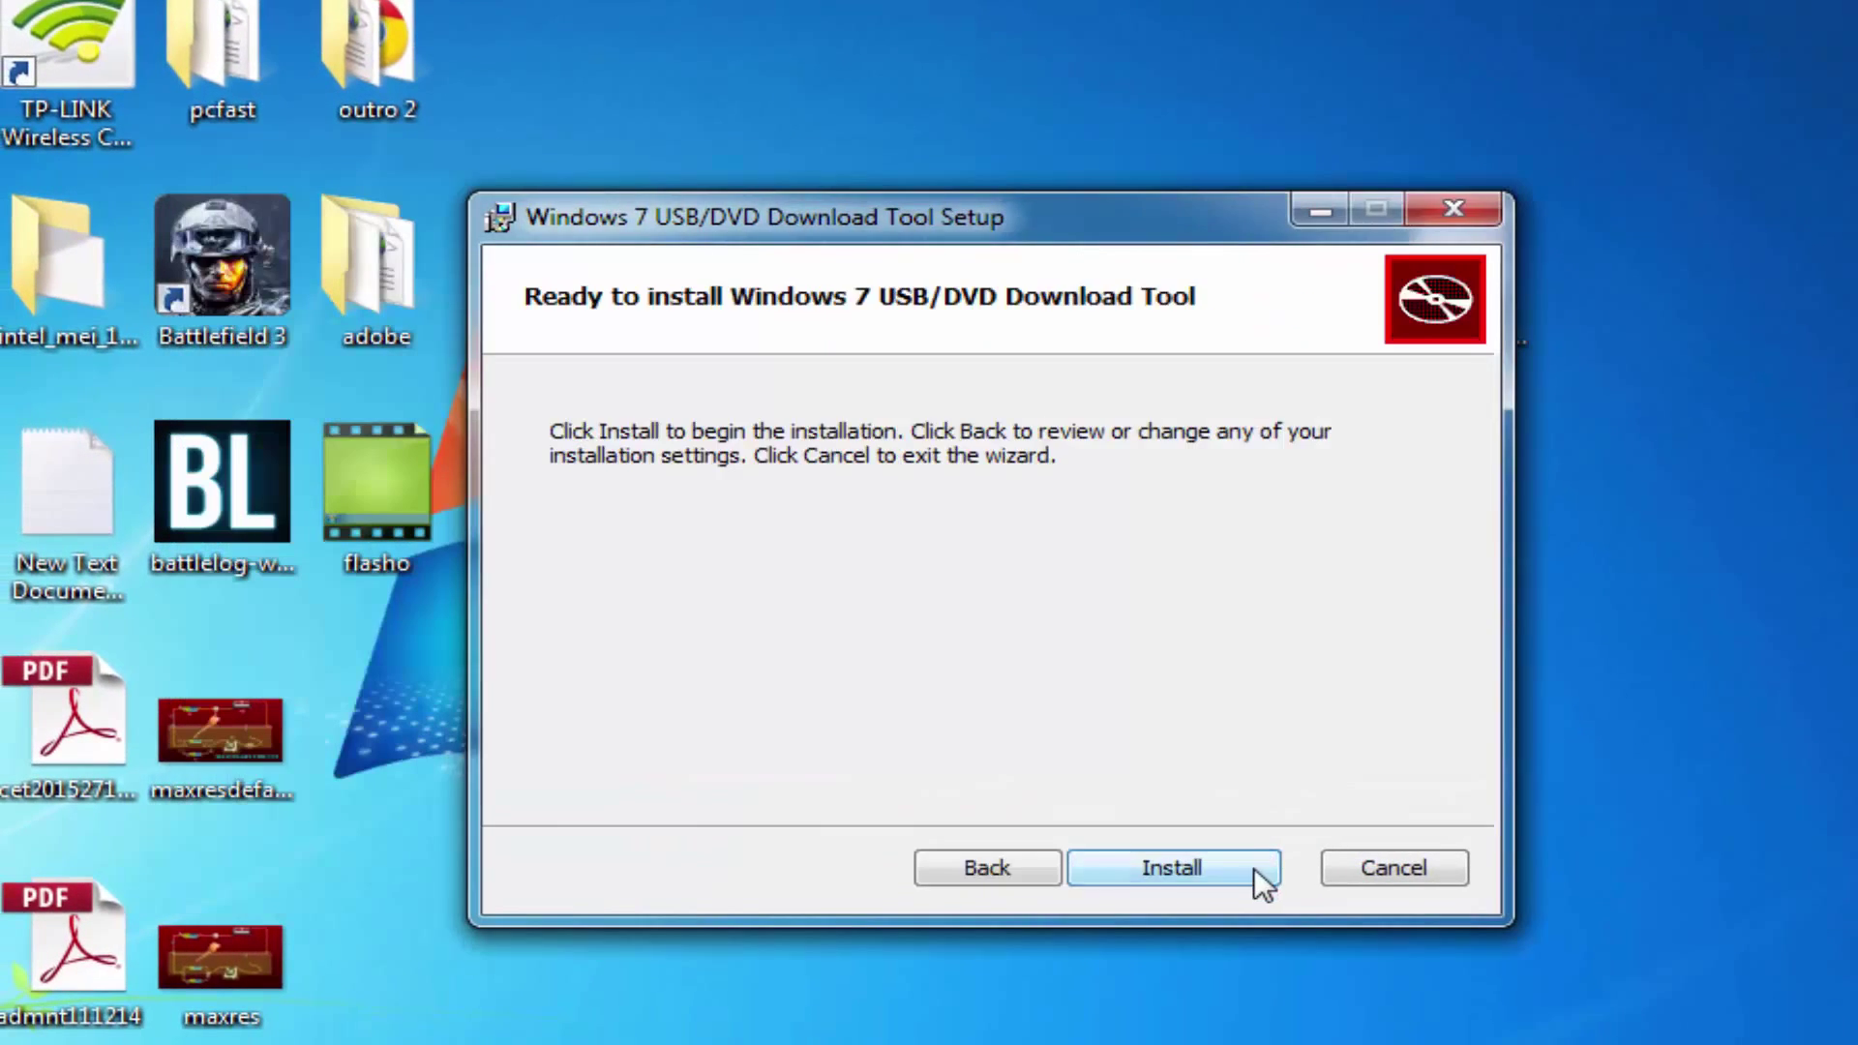
left_click(1255, 868)
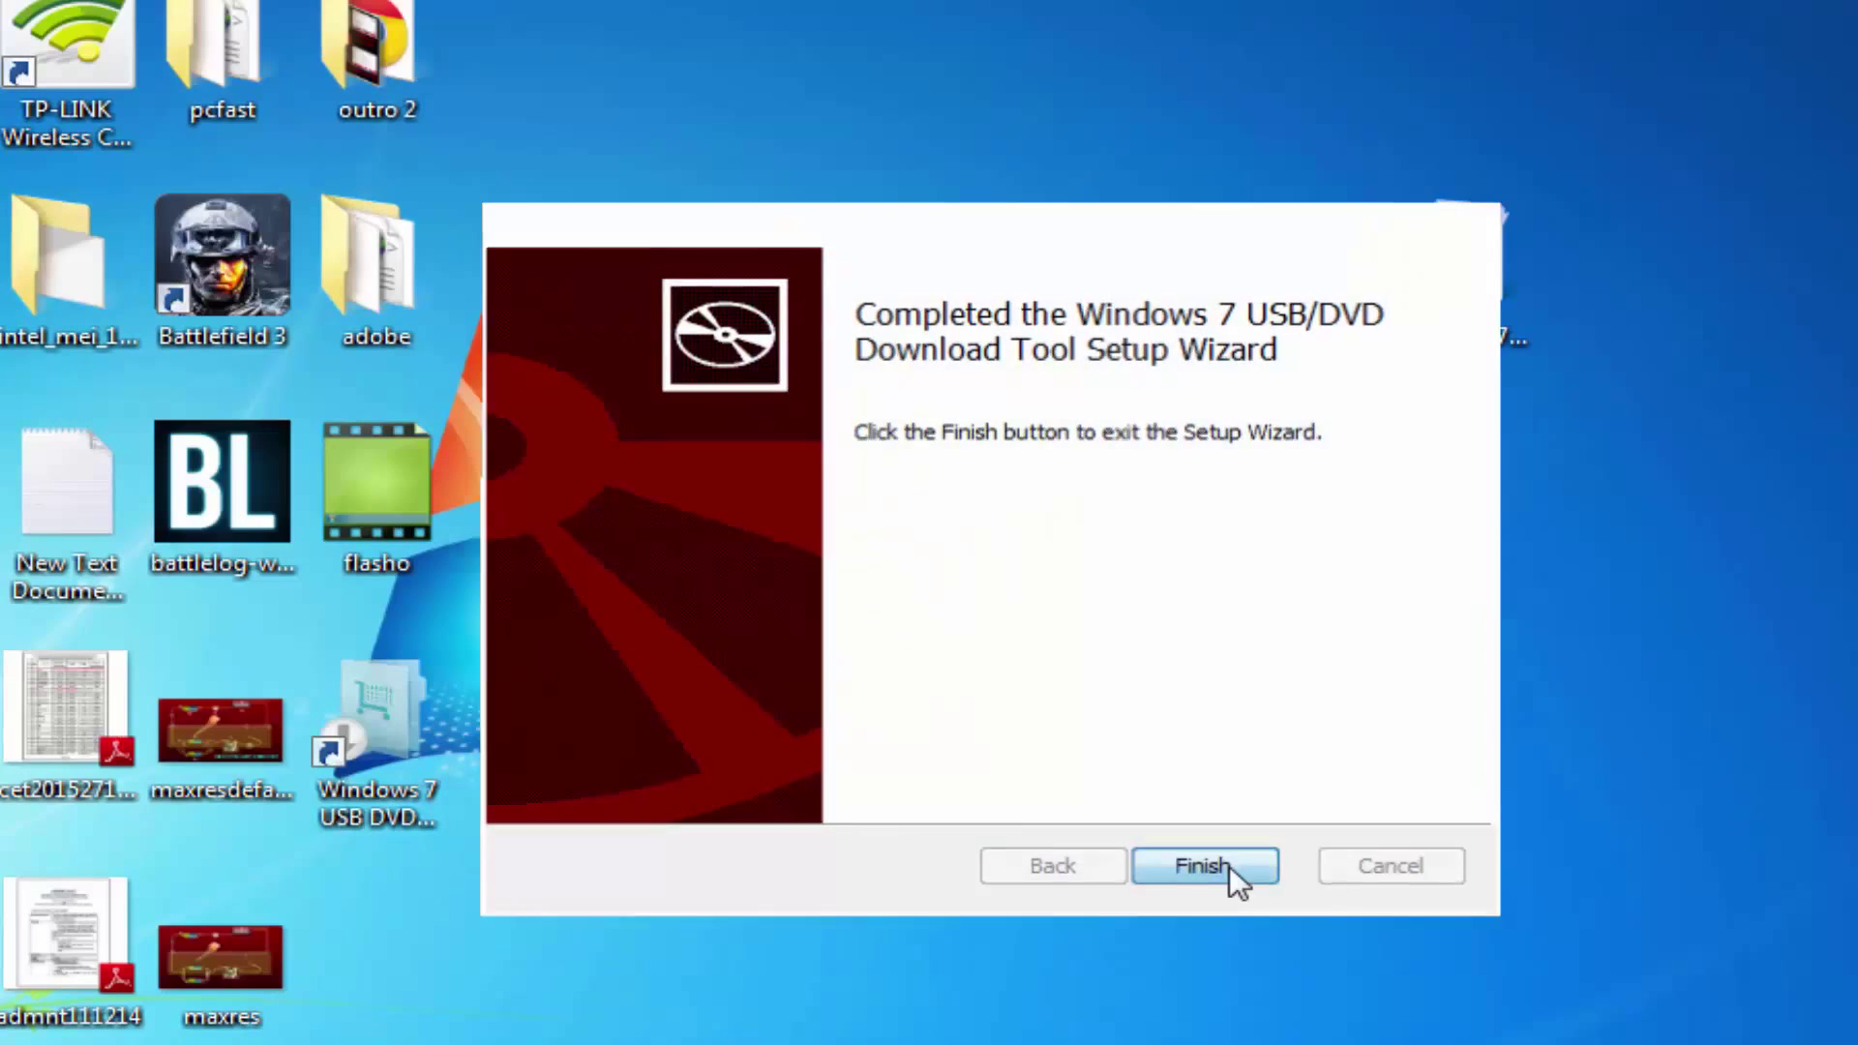
left_click(1230, 868)
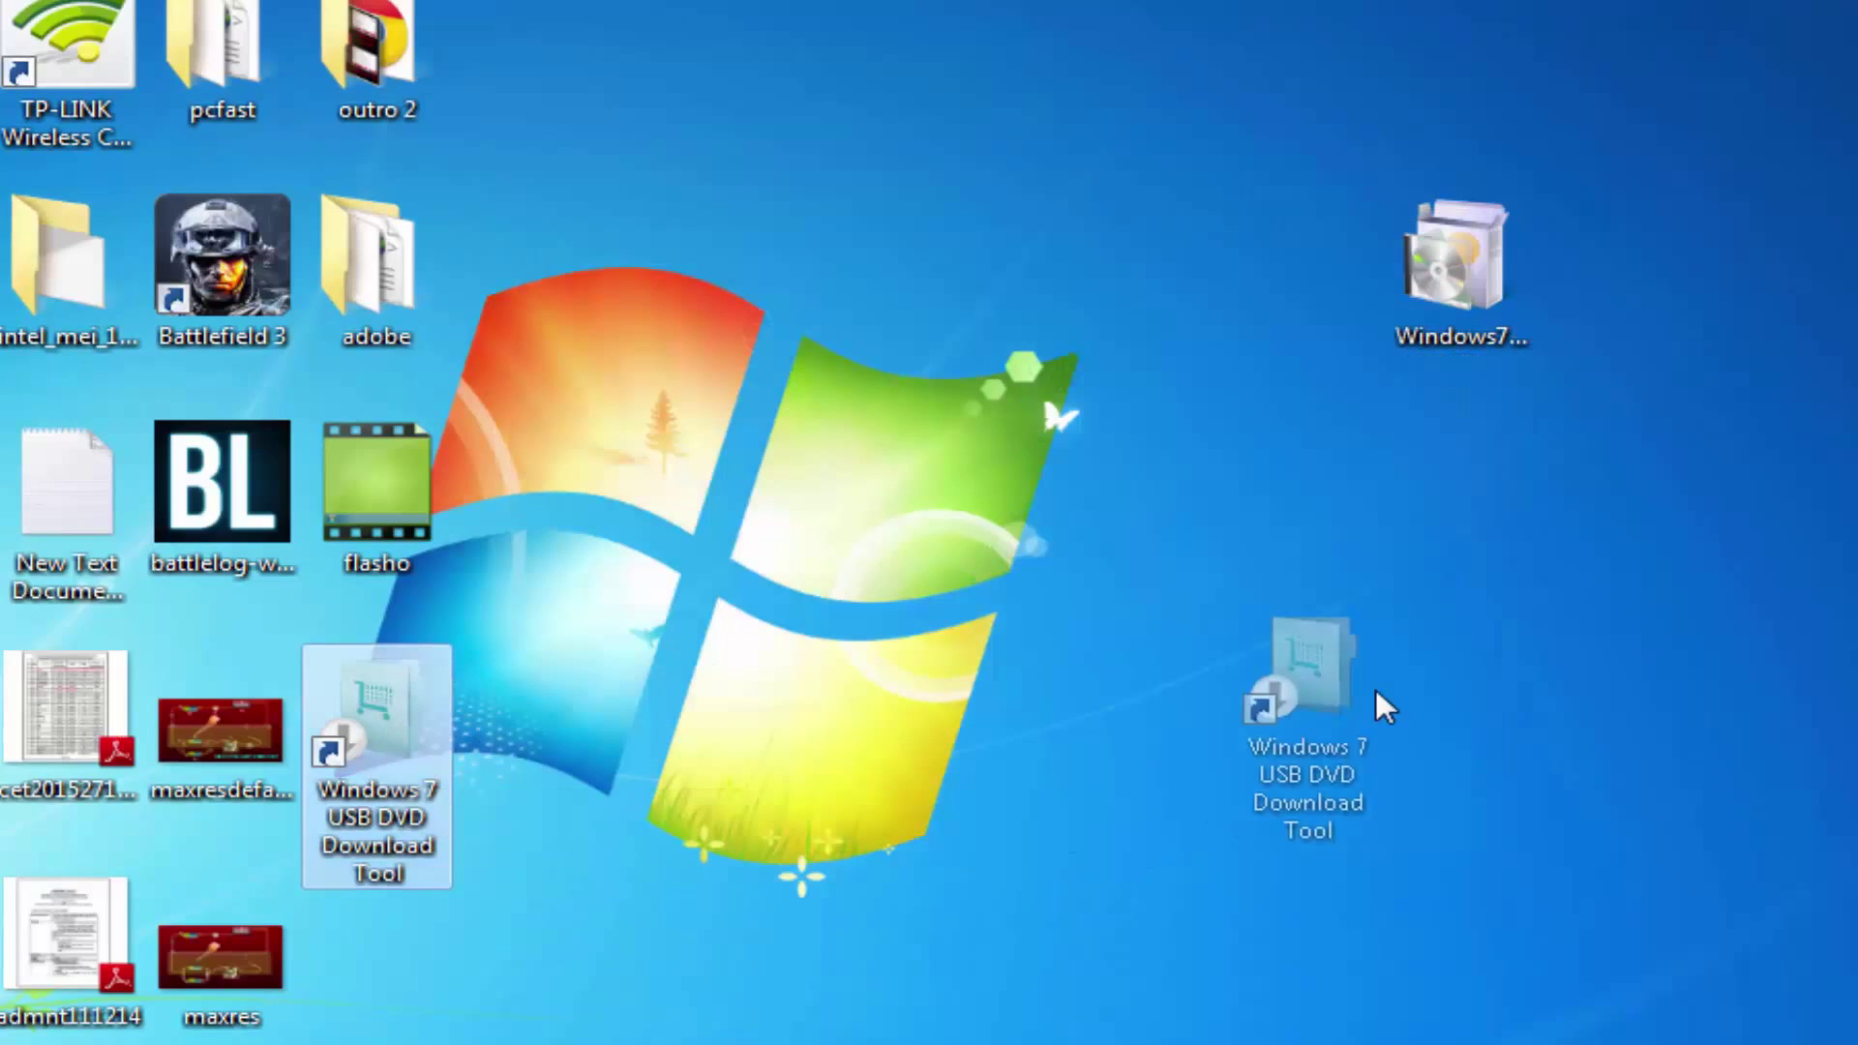
Step: Launch the tool and load the ISO from D:\Softwares\WIndows 10 9926 as the source
left_click_drag(380, 754, 1309, 780)
double_click(1353, 824)
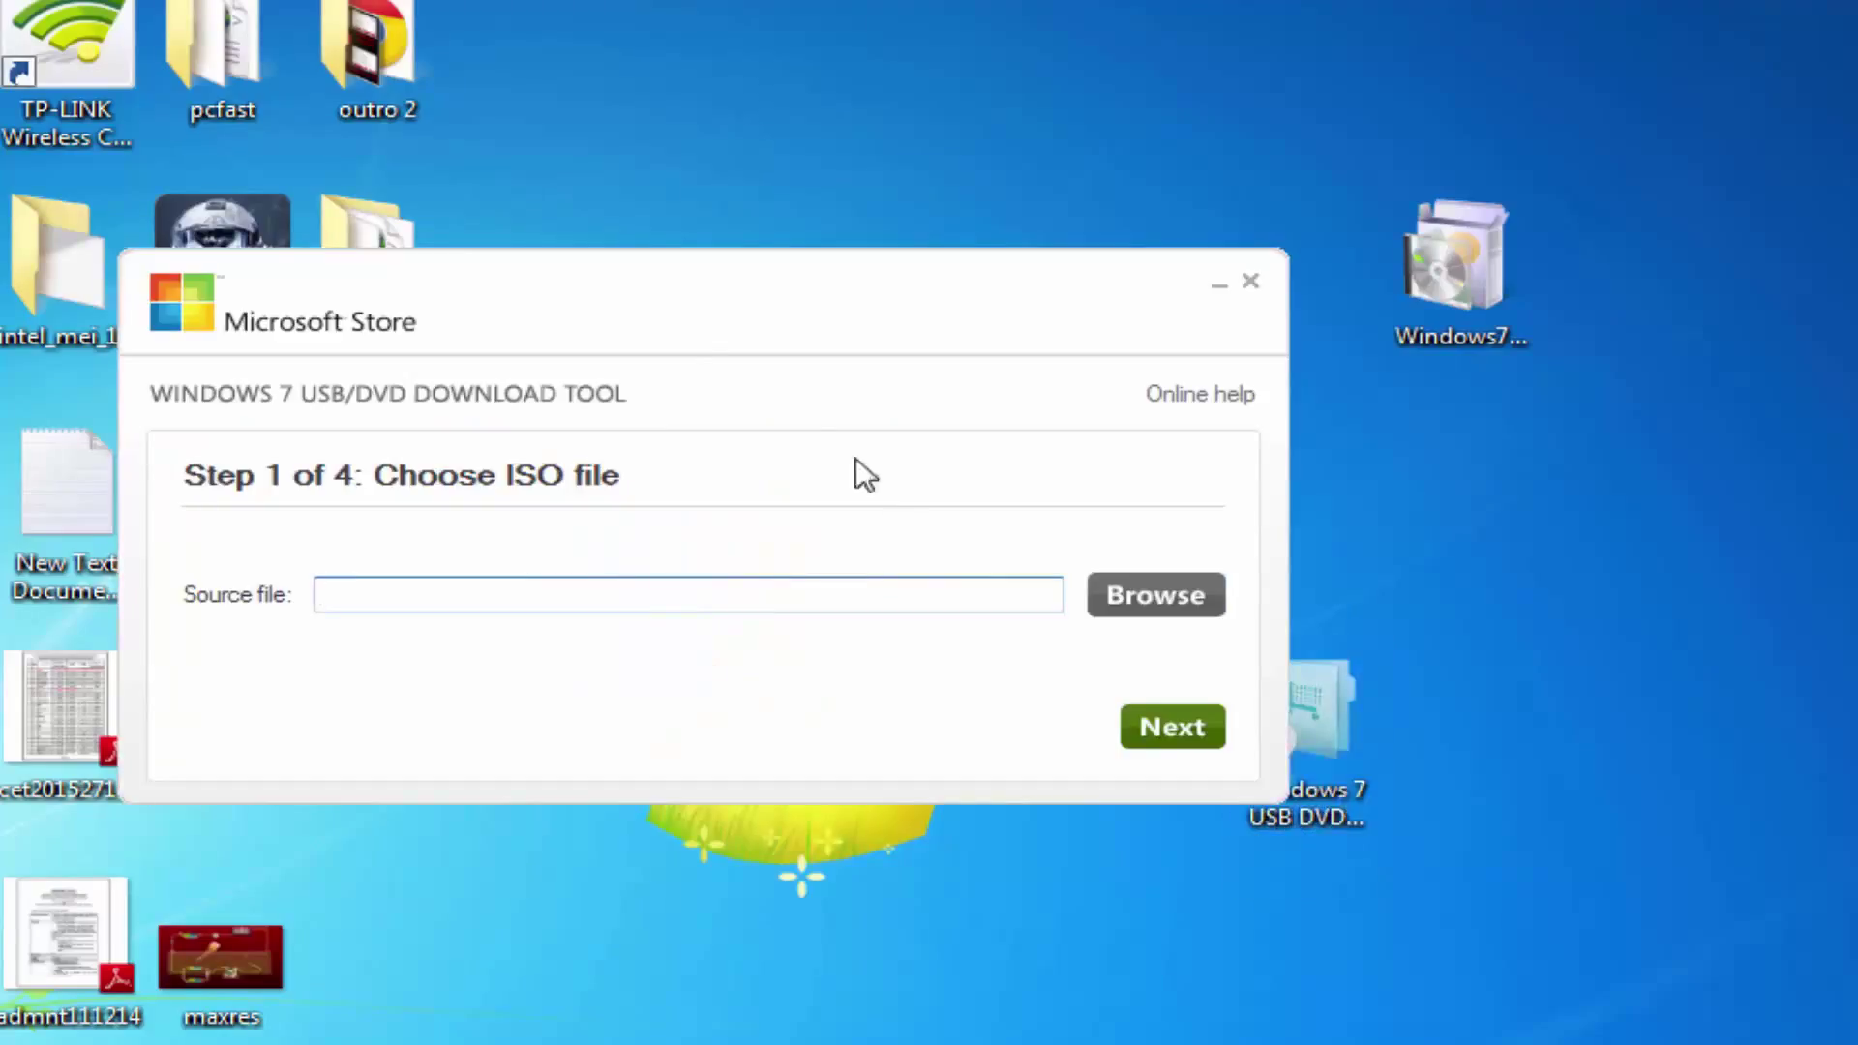
left_click_drag(768, 351, 1114, 425)
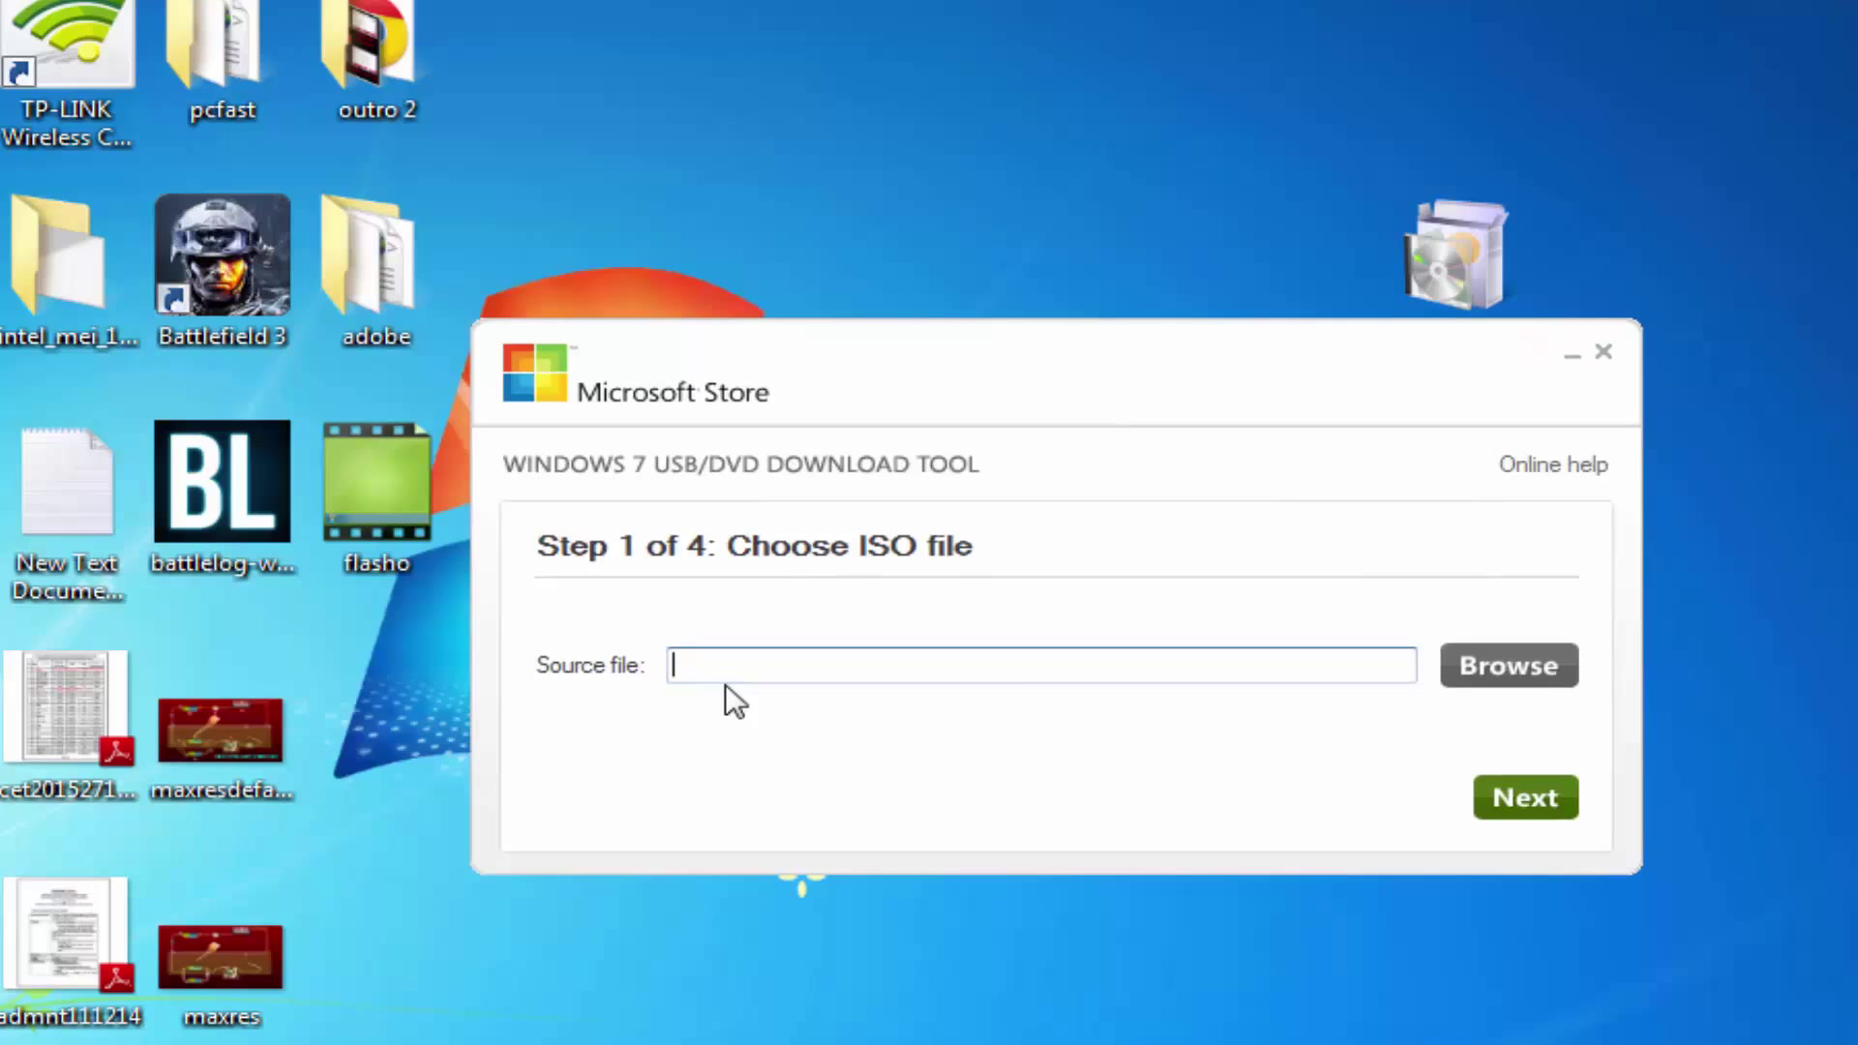
left_click(1563, 673)
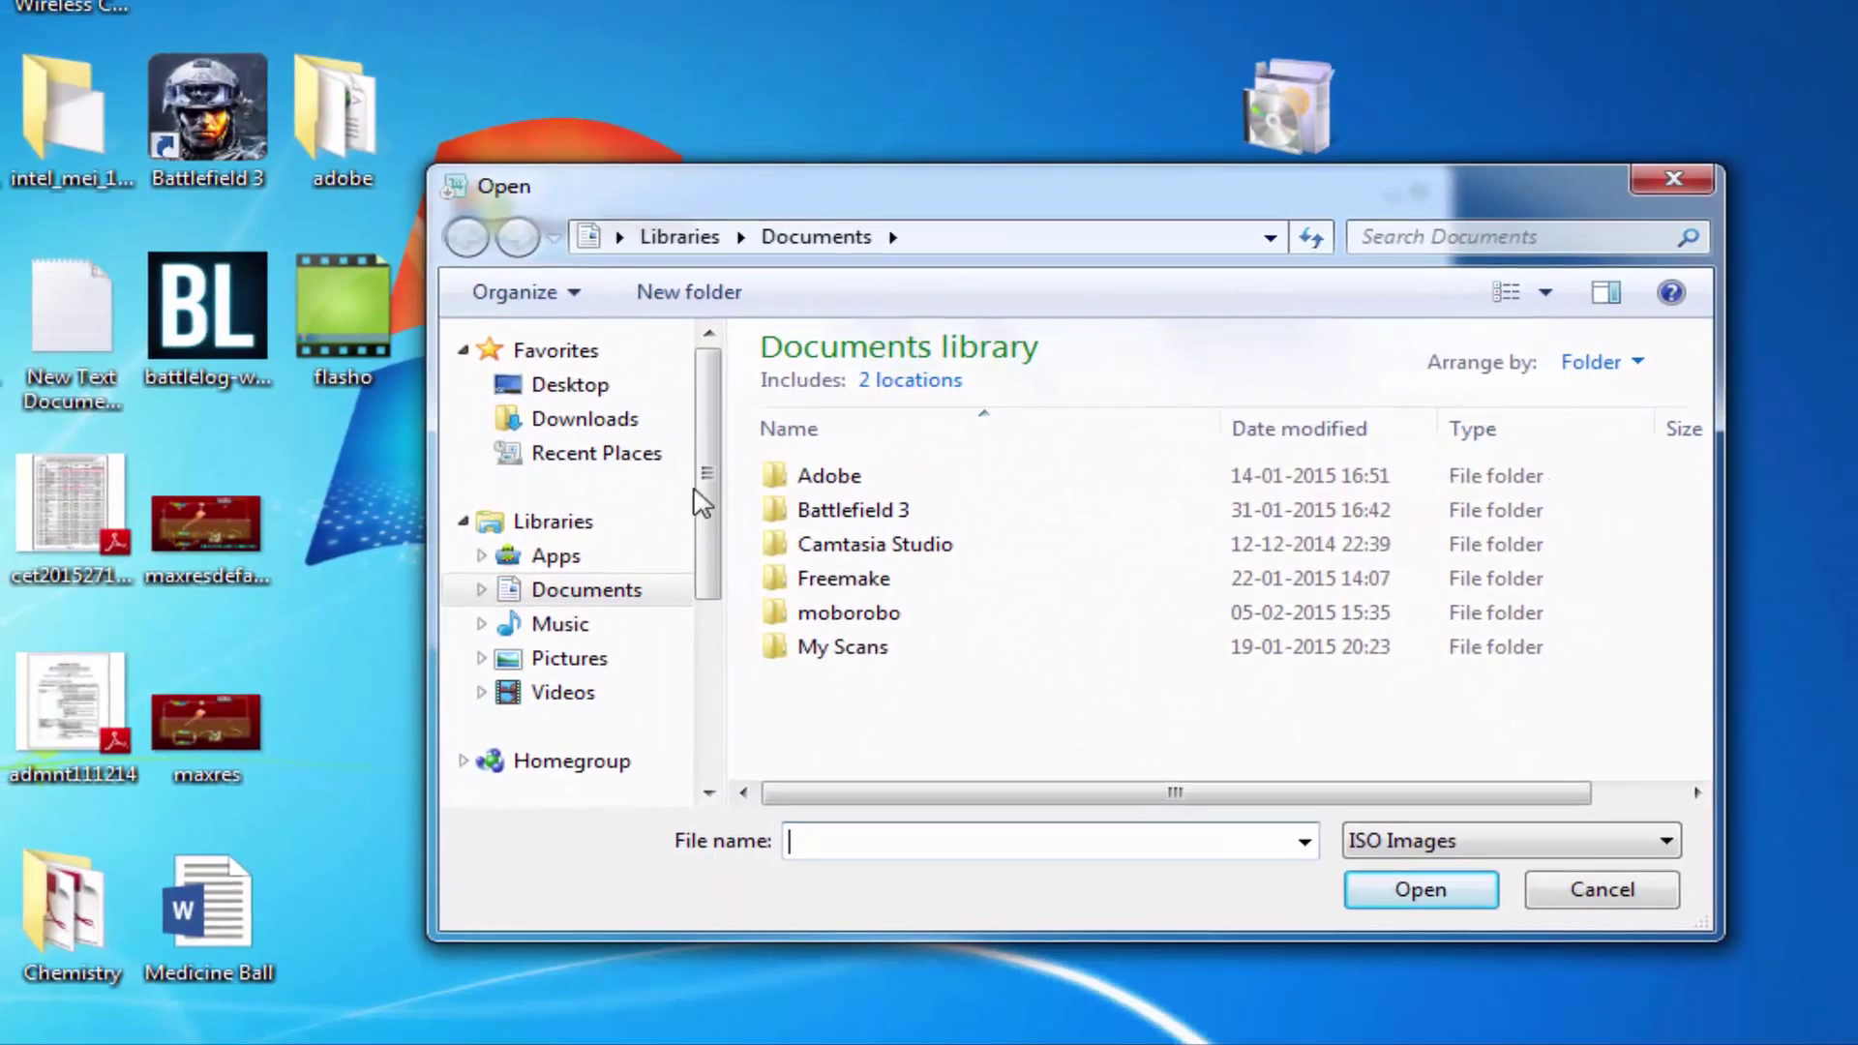
scroll(714, 529, "down", 1)
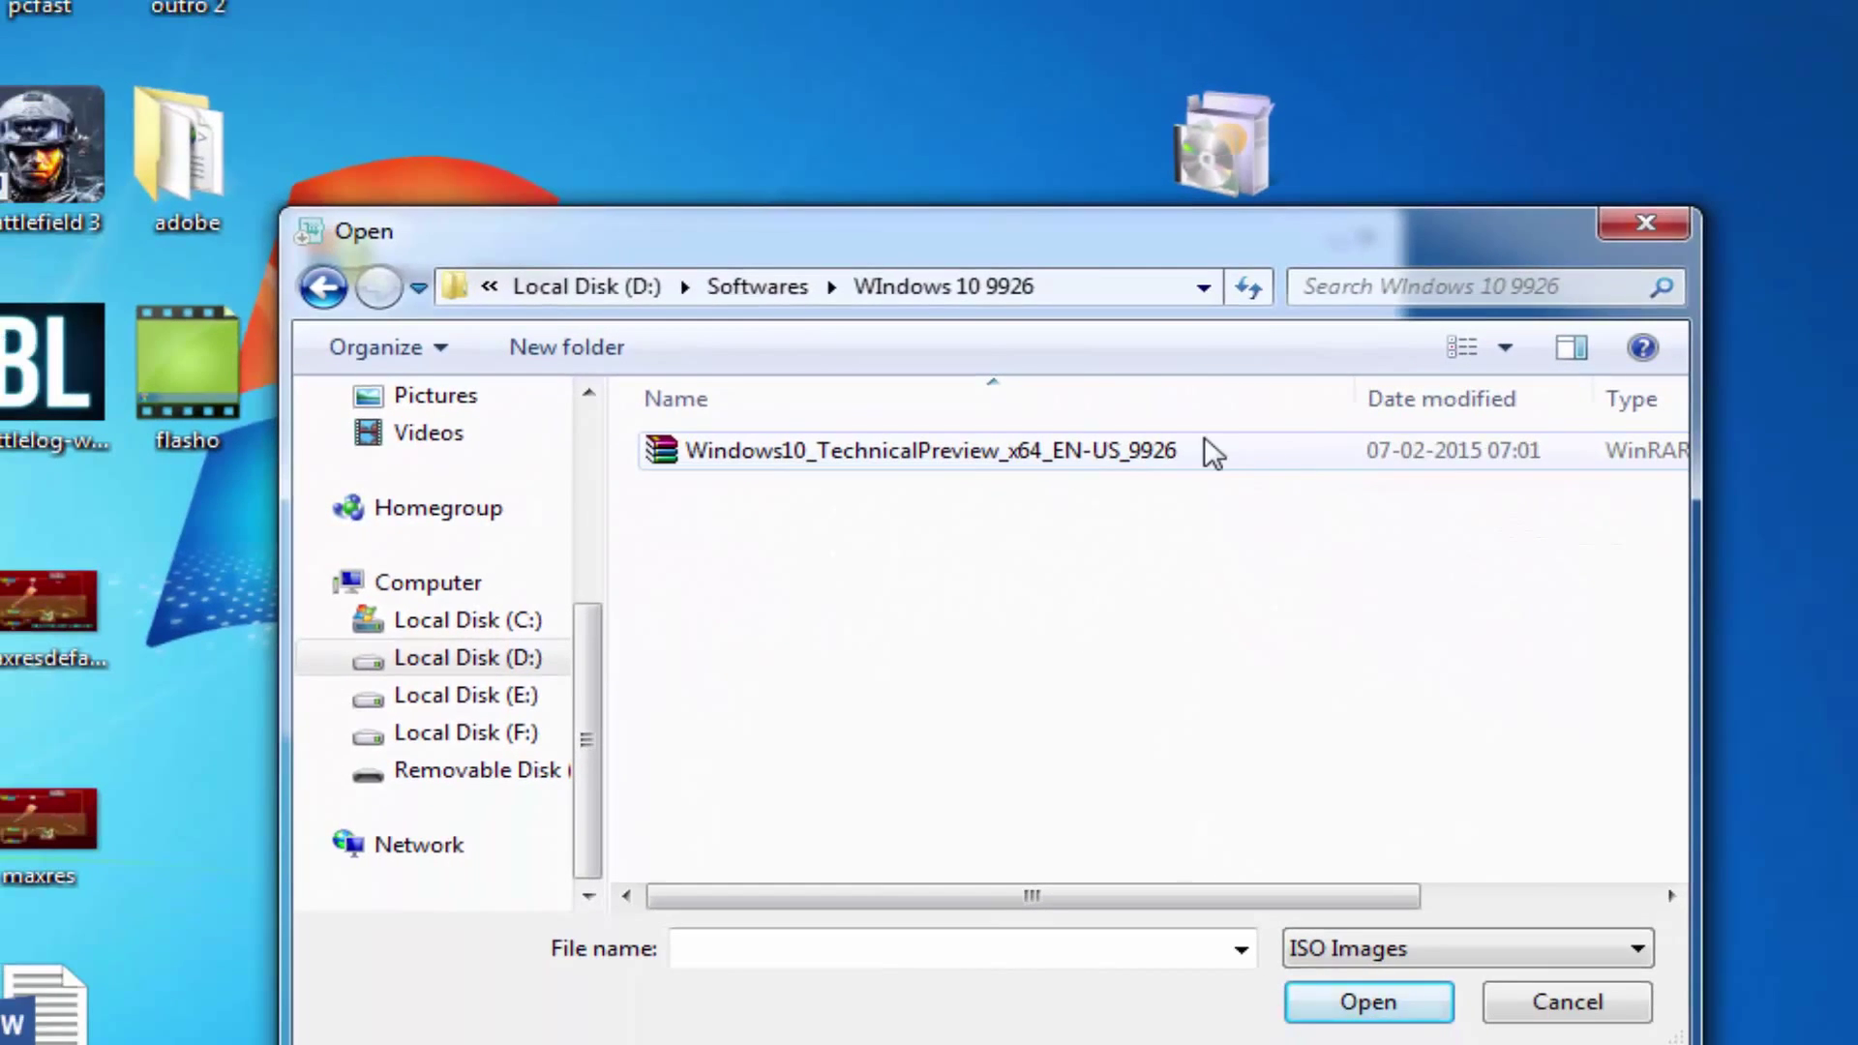
left_click(1191, 450)
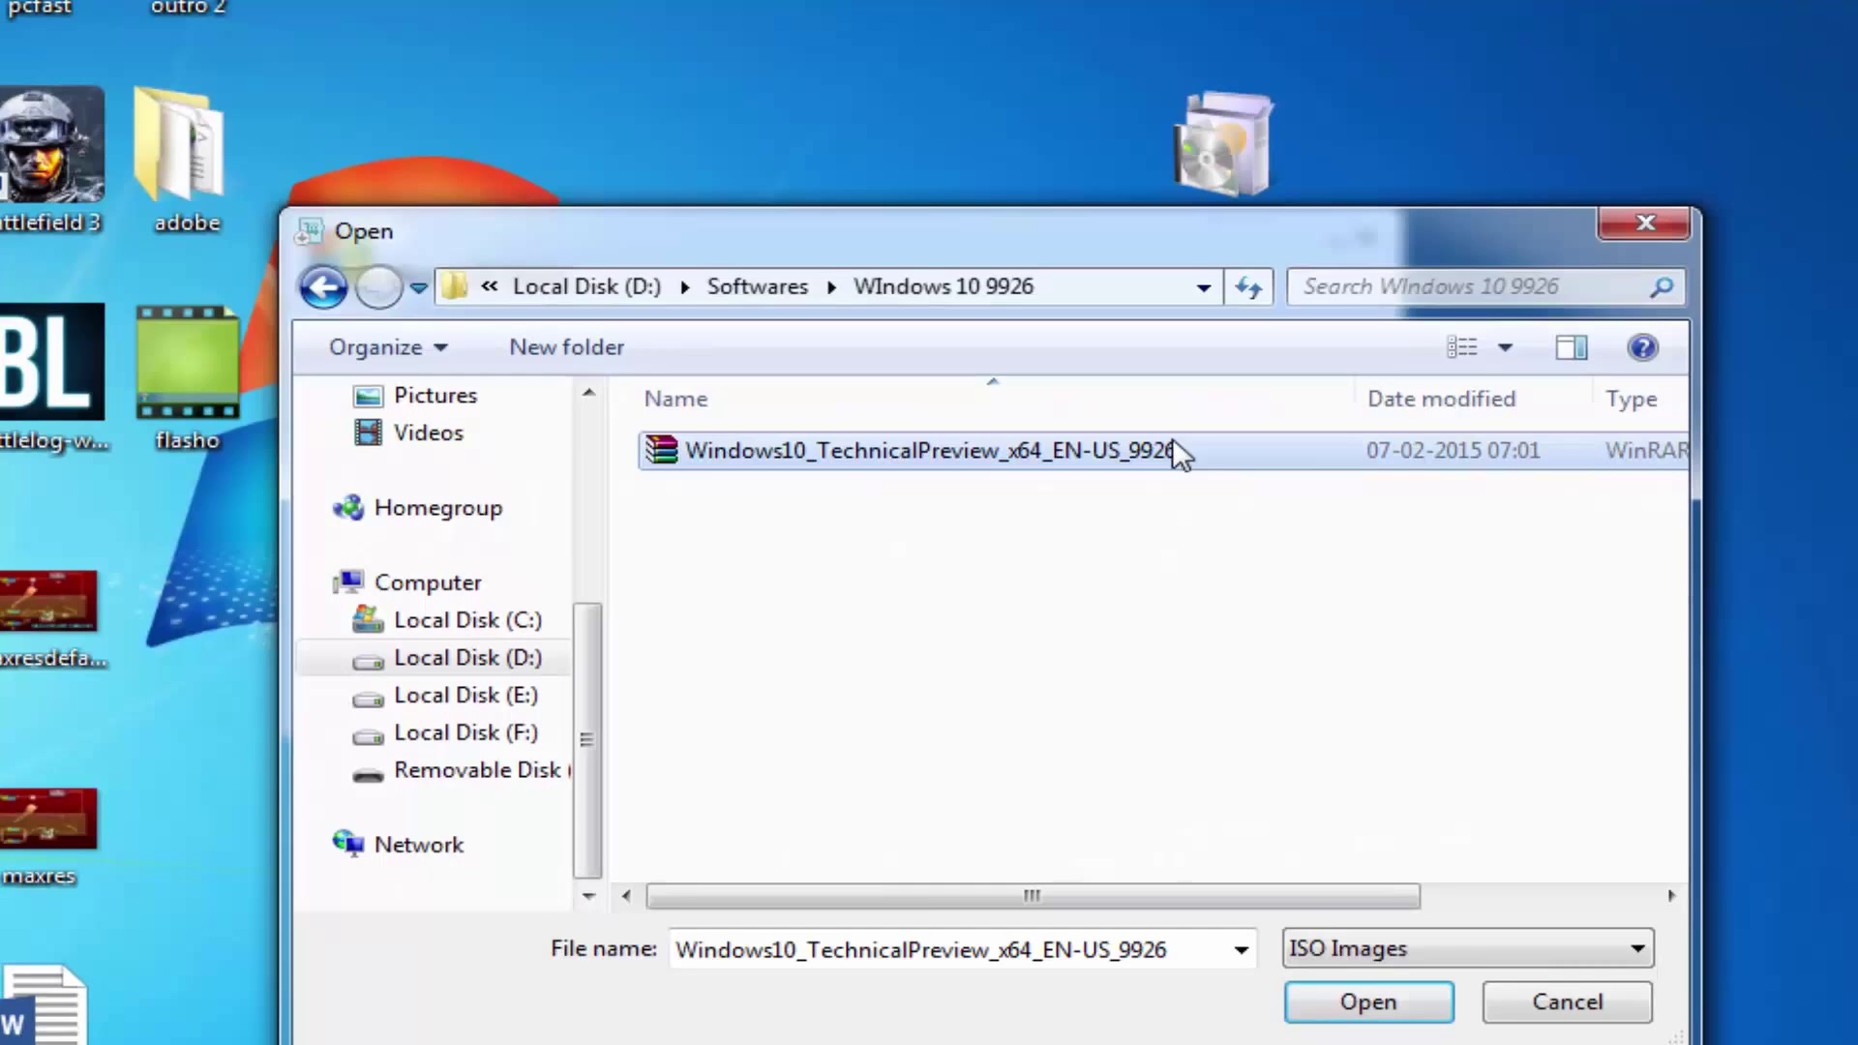
left_click(1365, 1003)
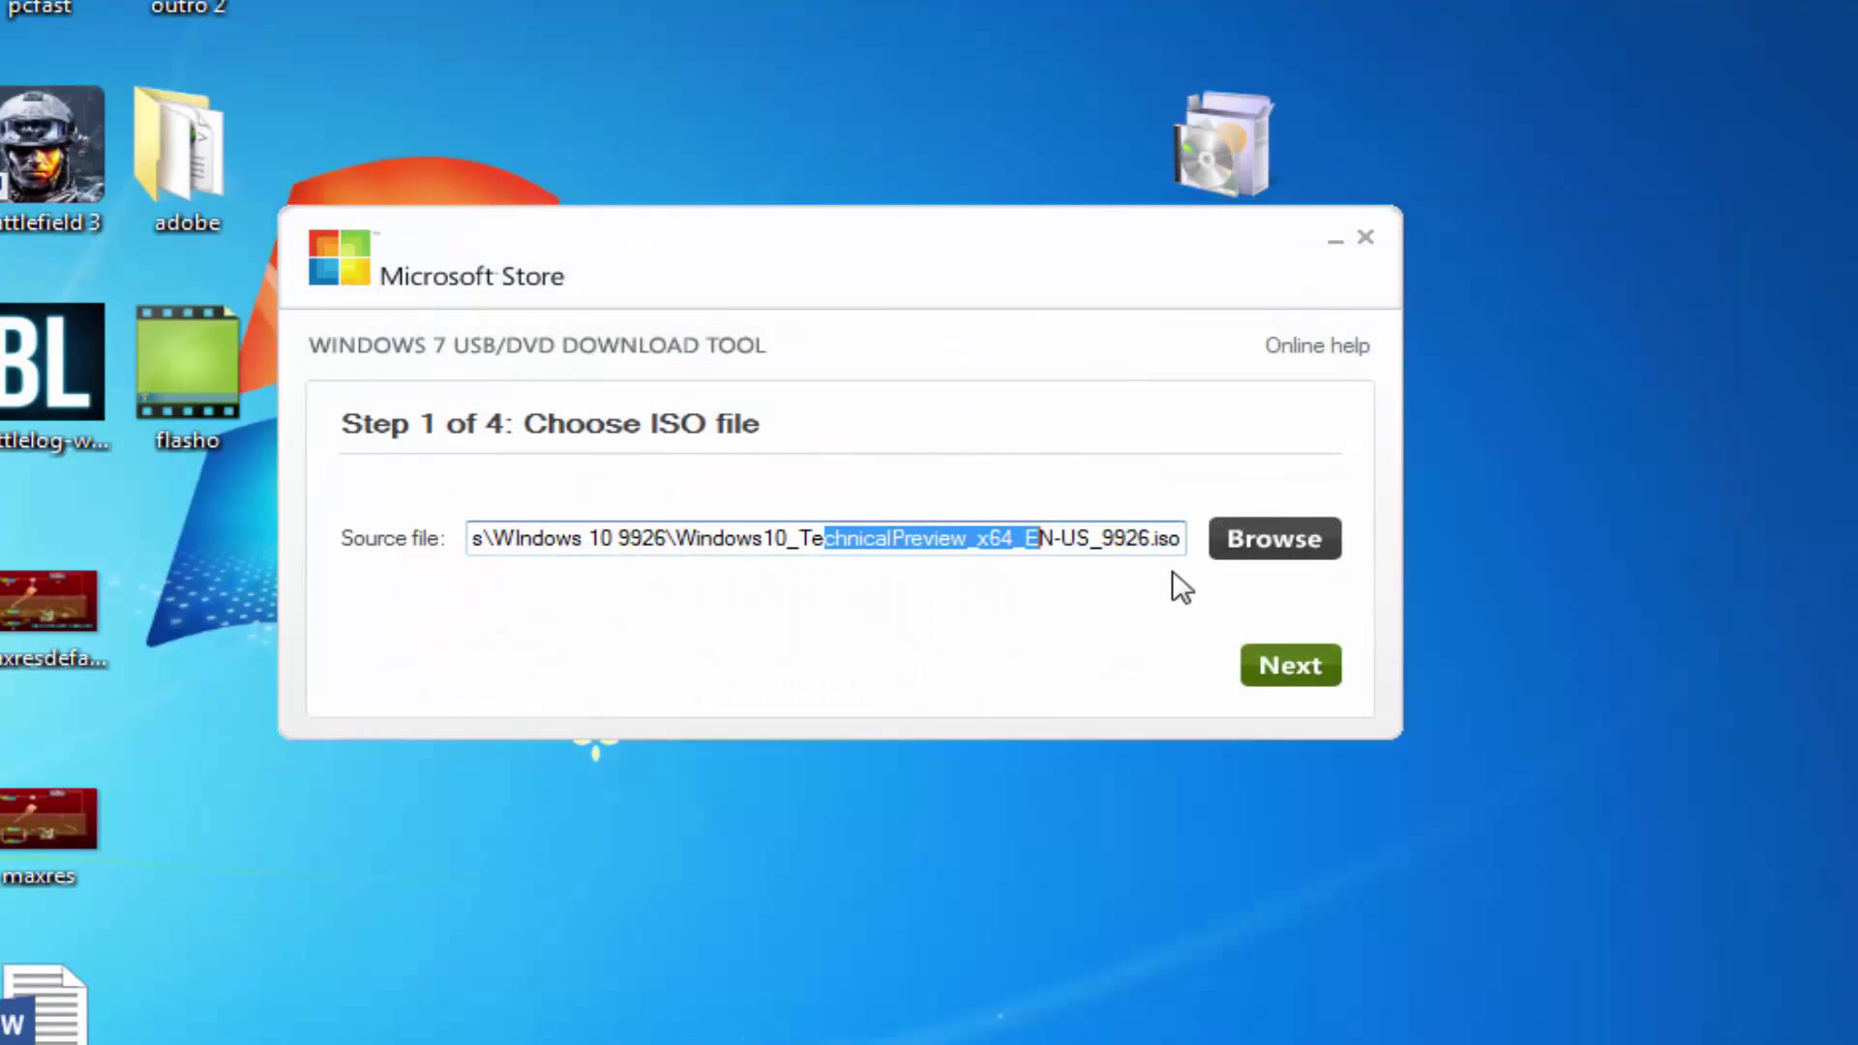
left_click(1311, 690)
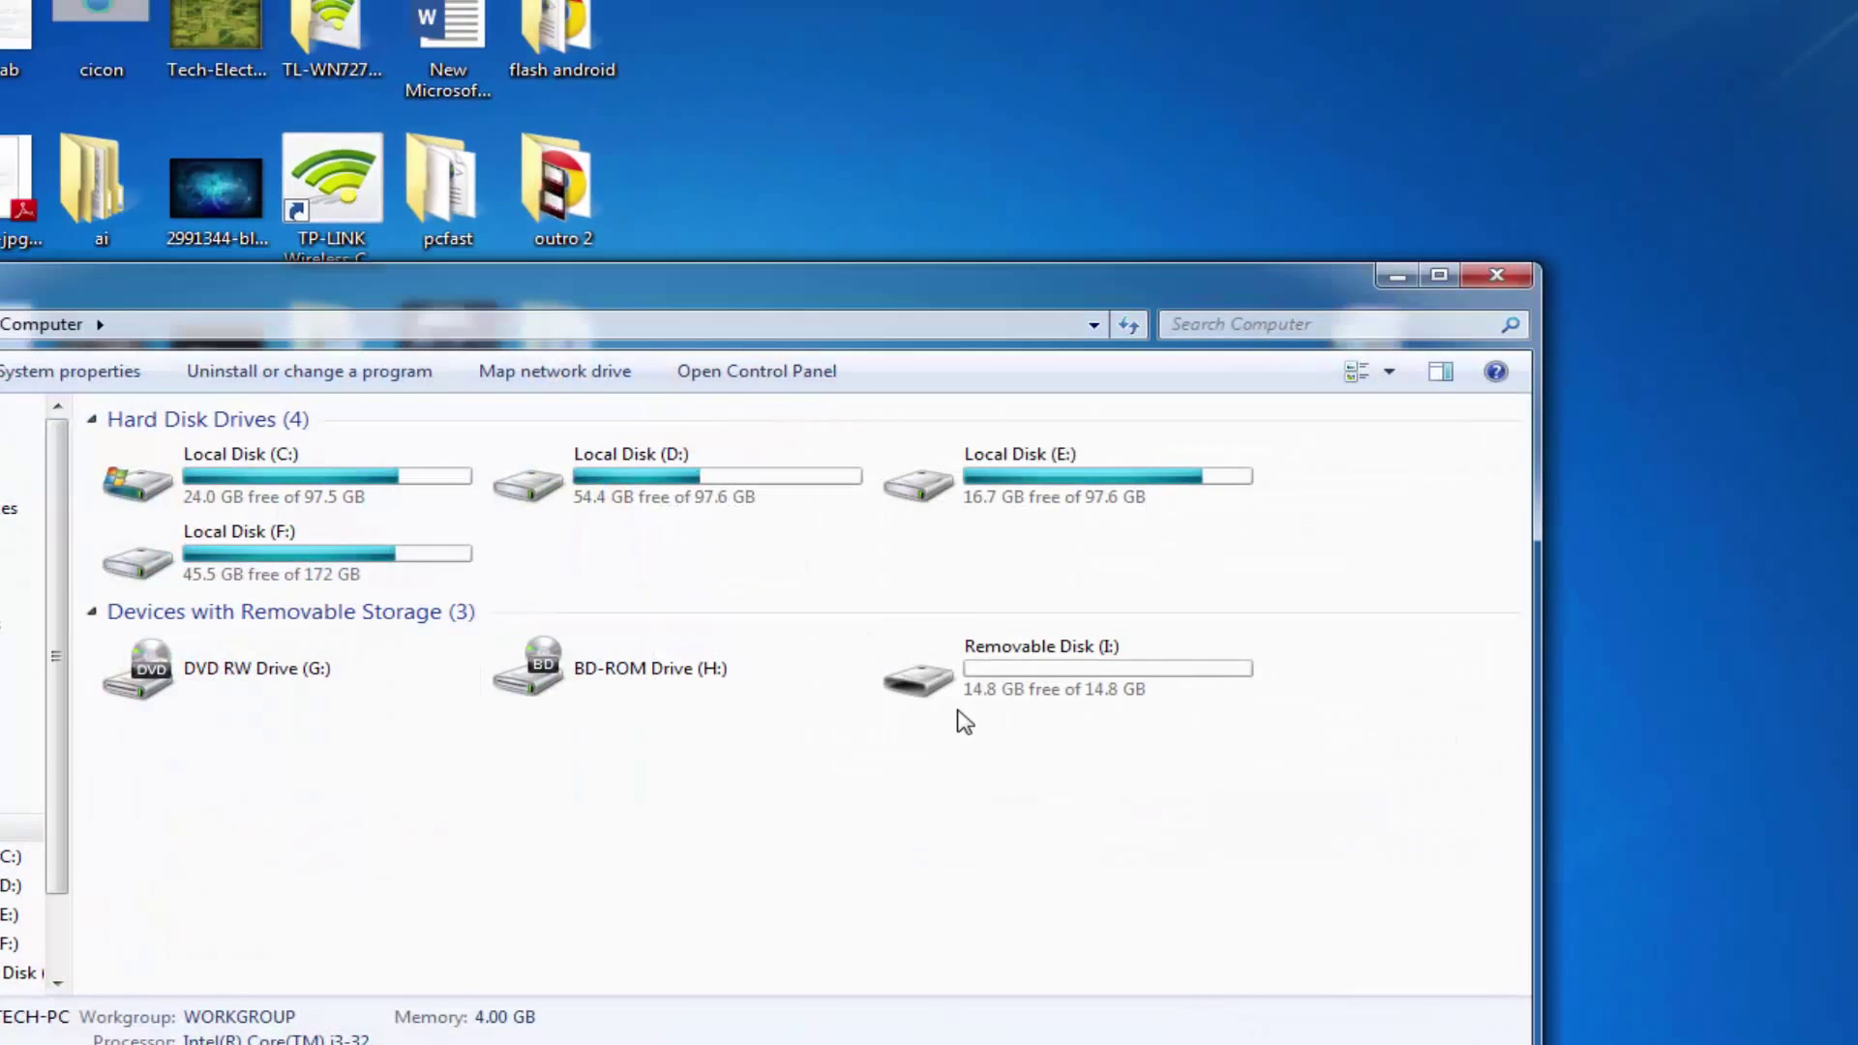
Step: Choose USB device as the media type, with removable disk I: as the target
double_click(1188, 689)
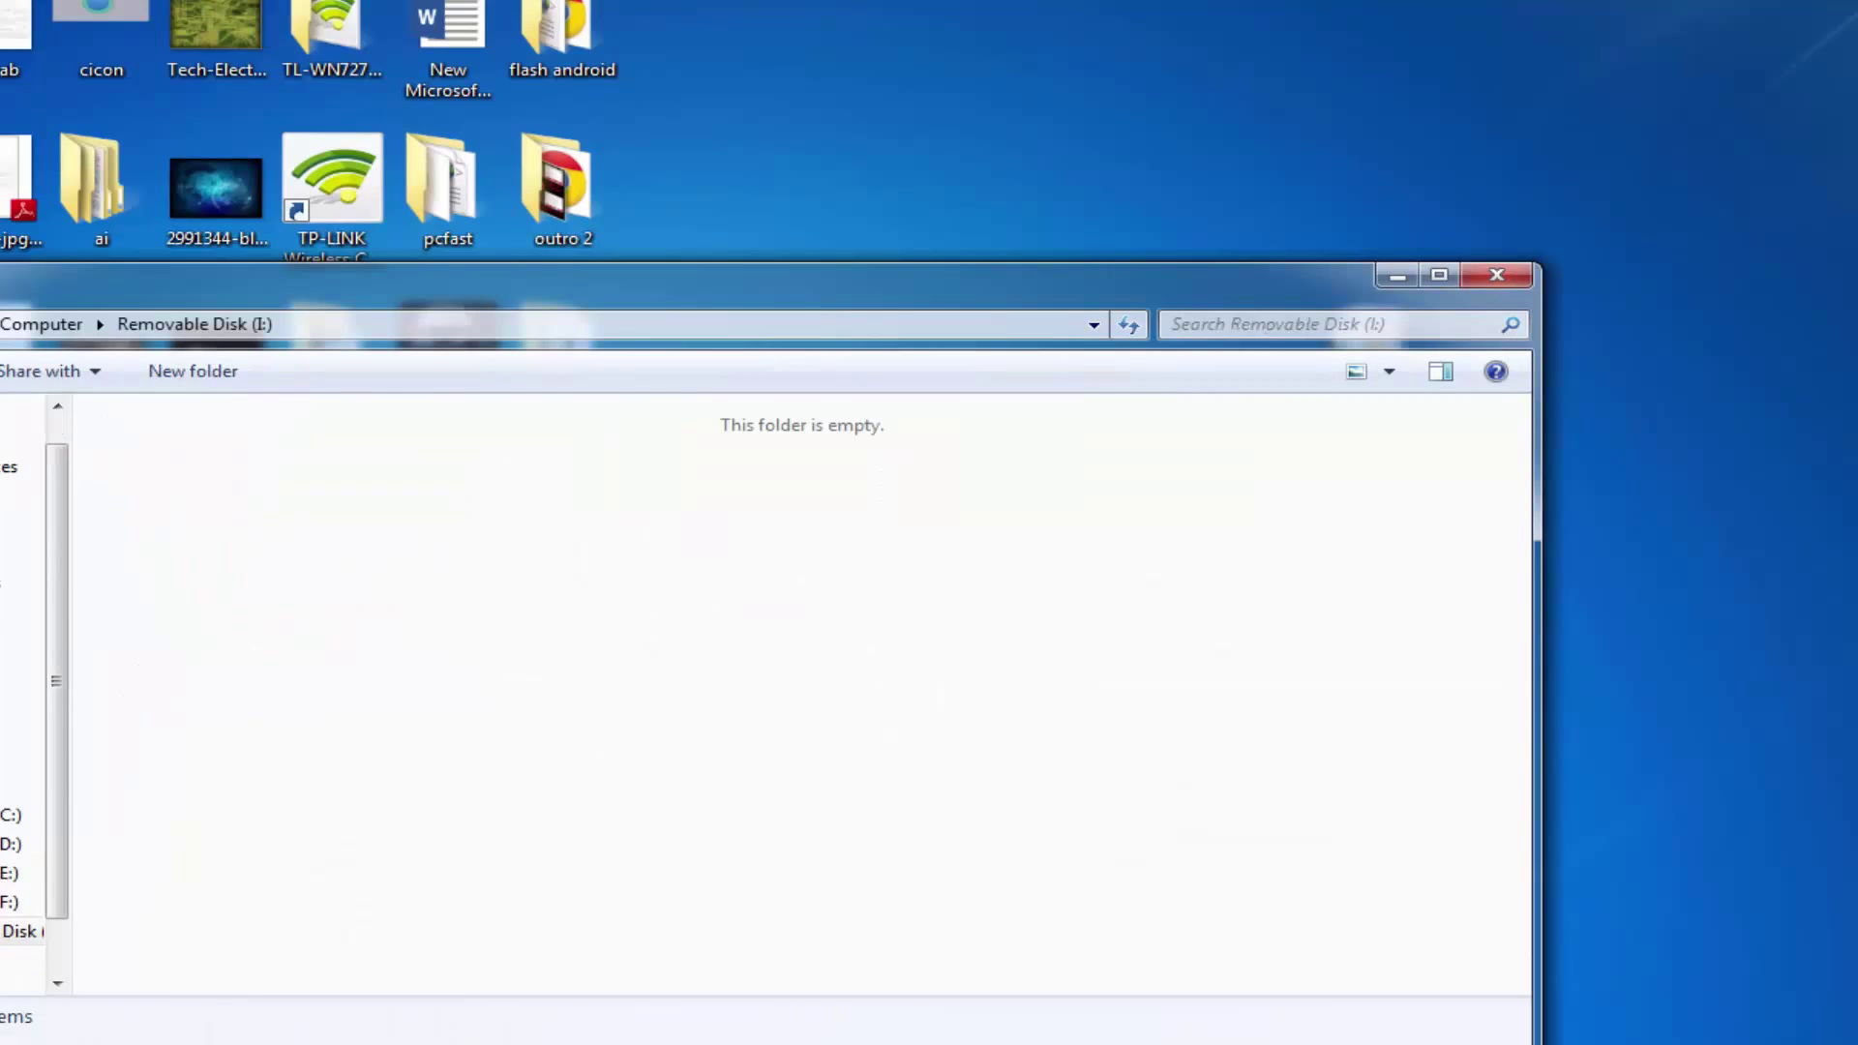
key("alt+Left")
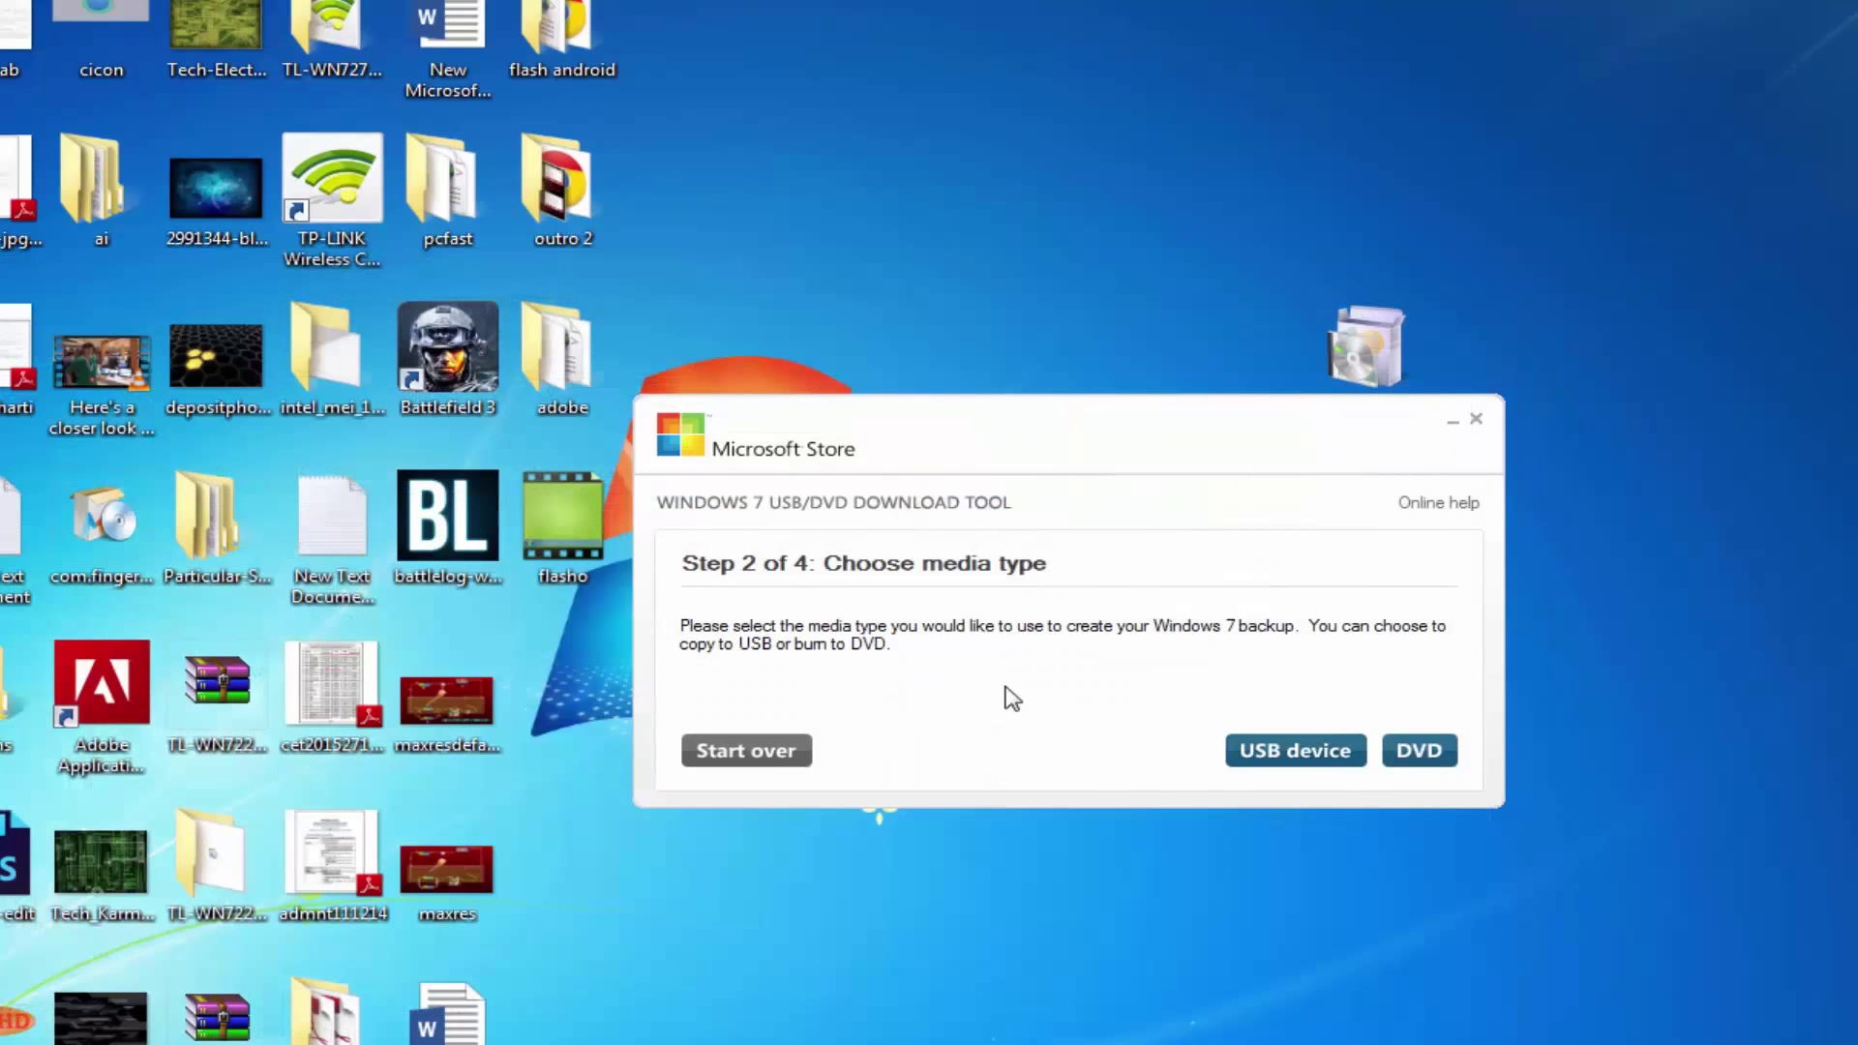
left_click(1299, 752)
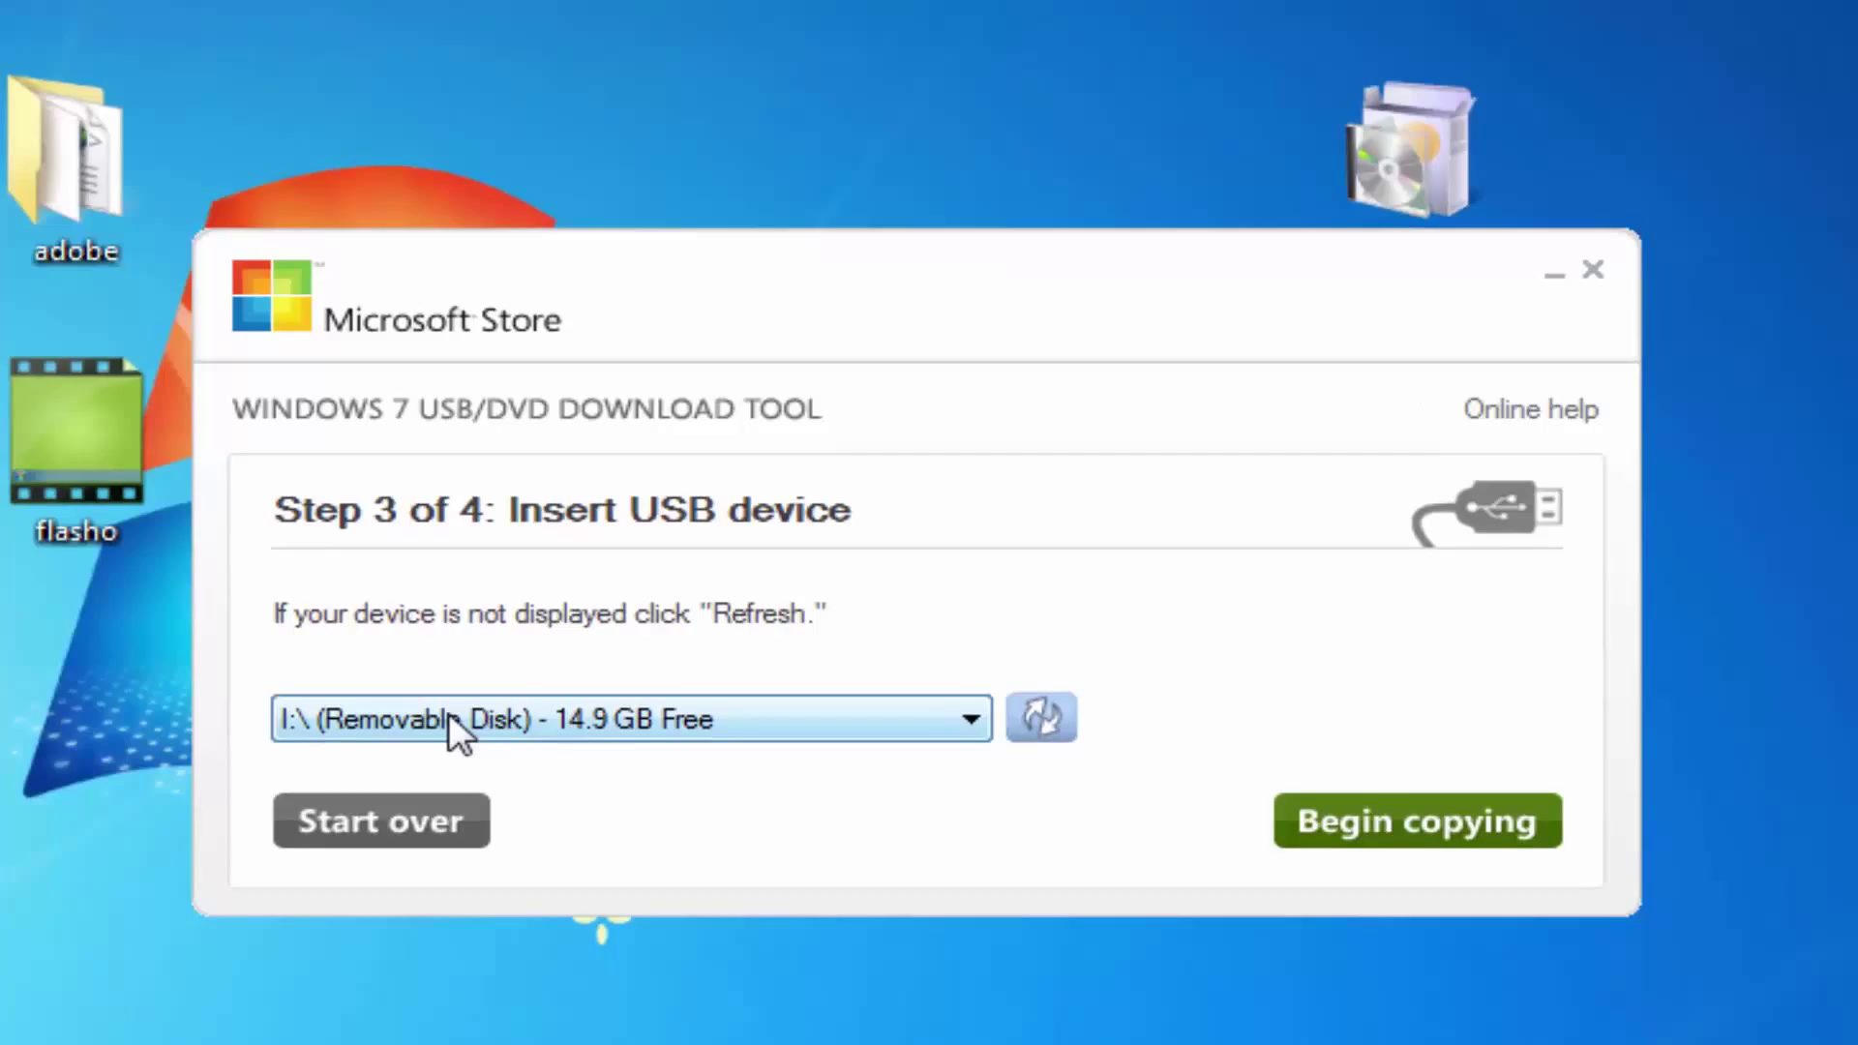
left_click(890, 730)
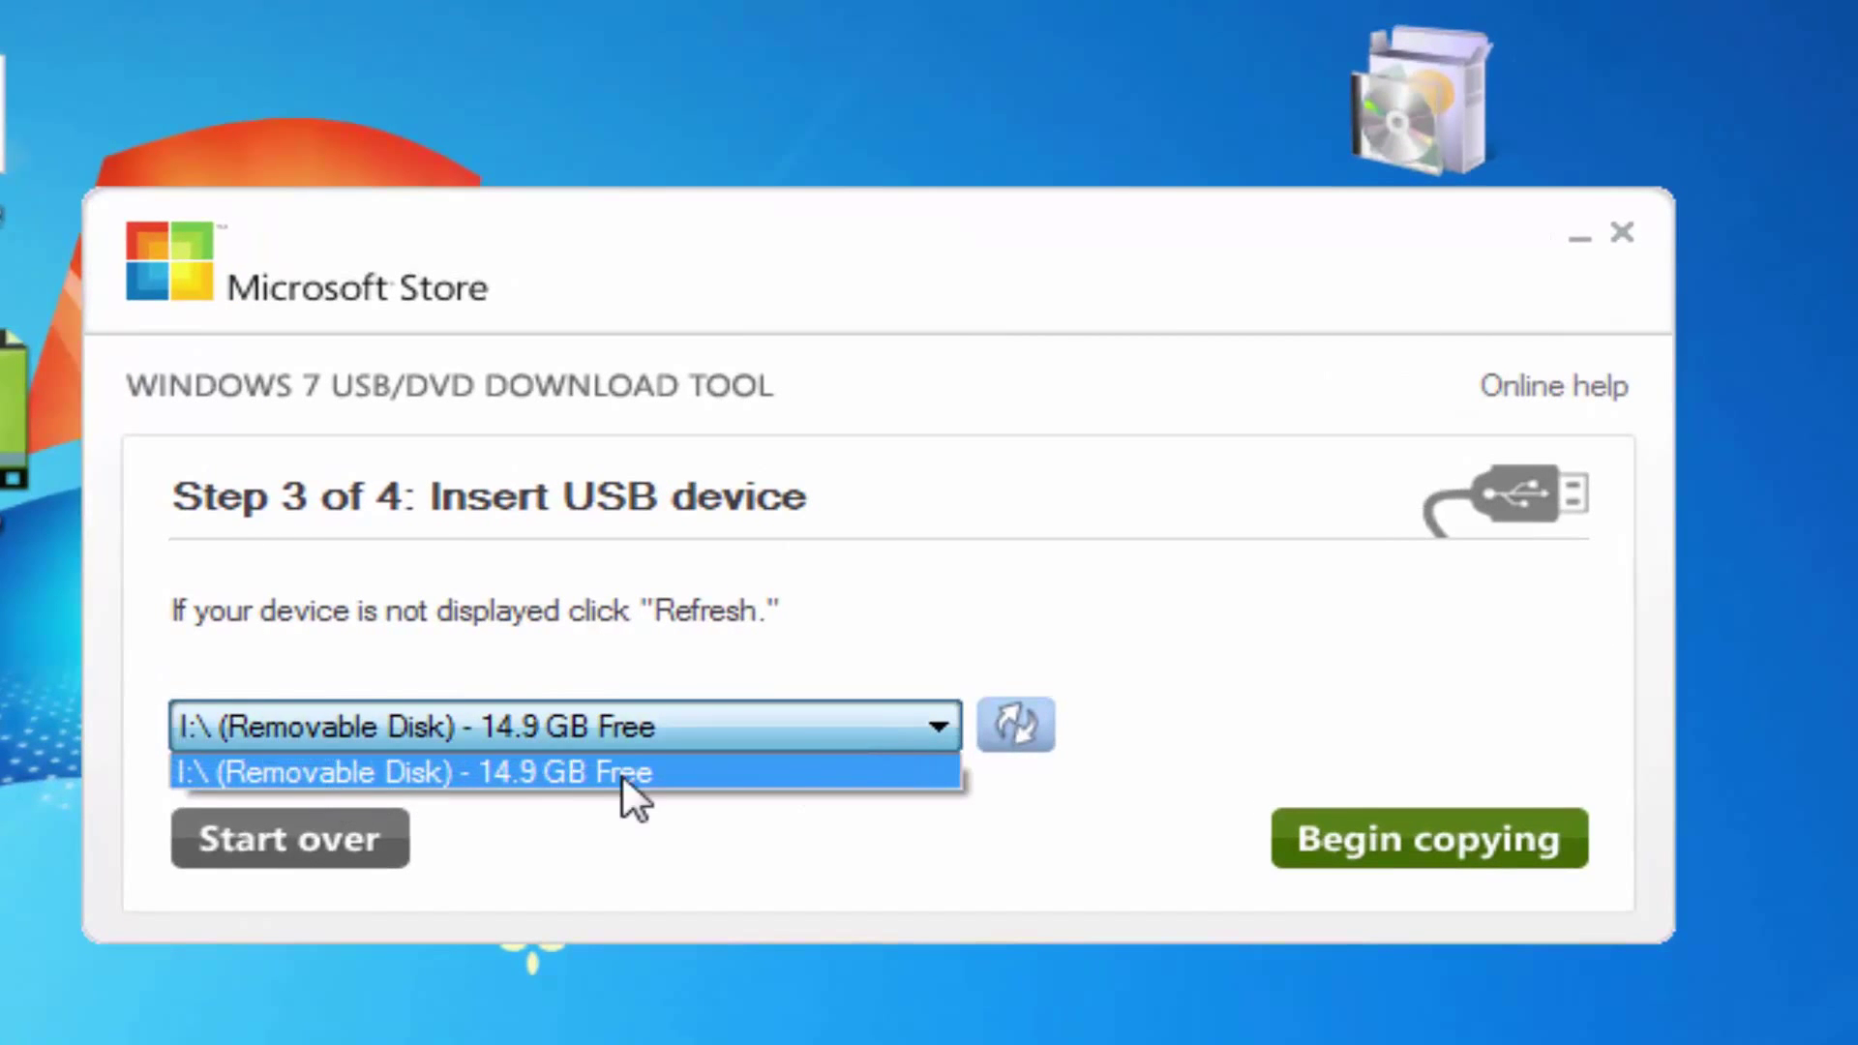
left_click(622, 775)
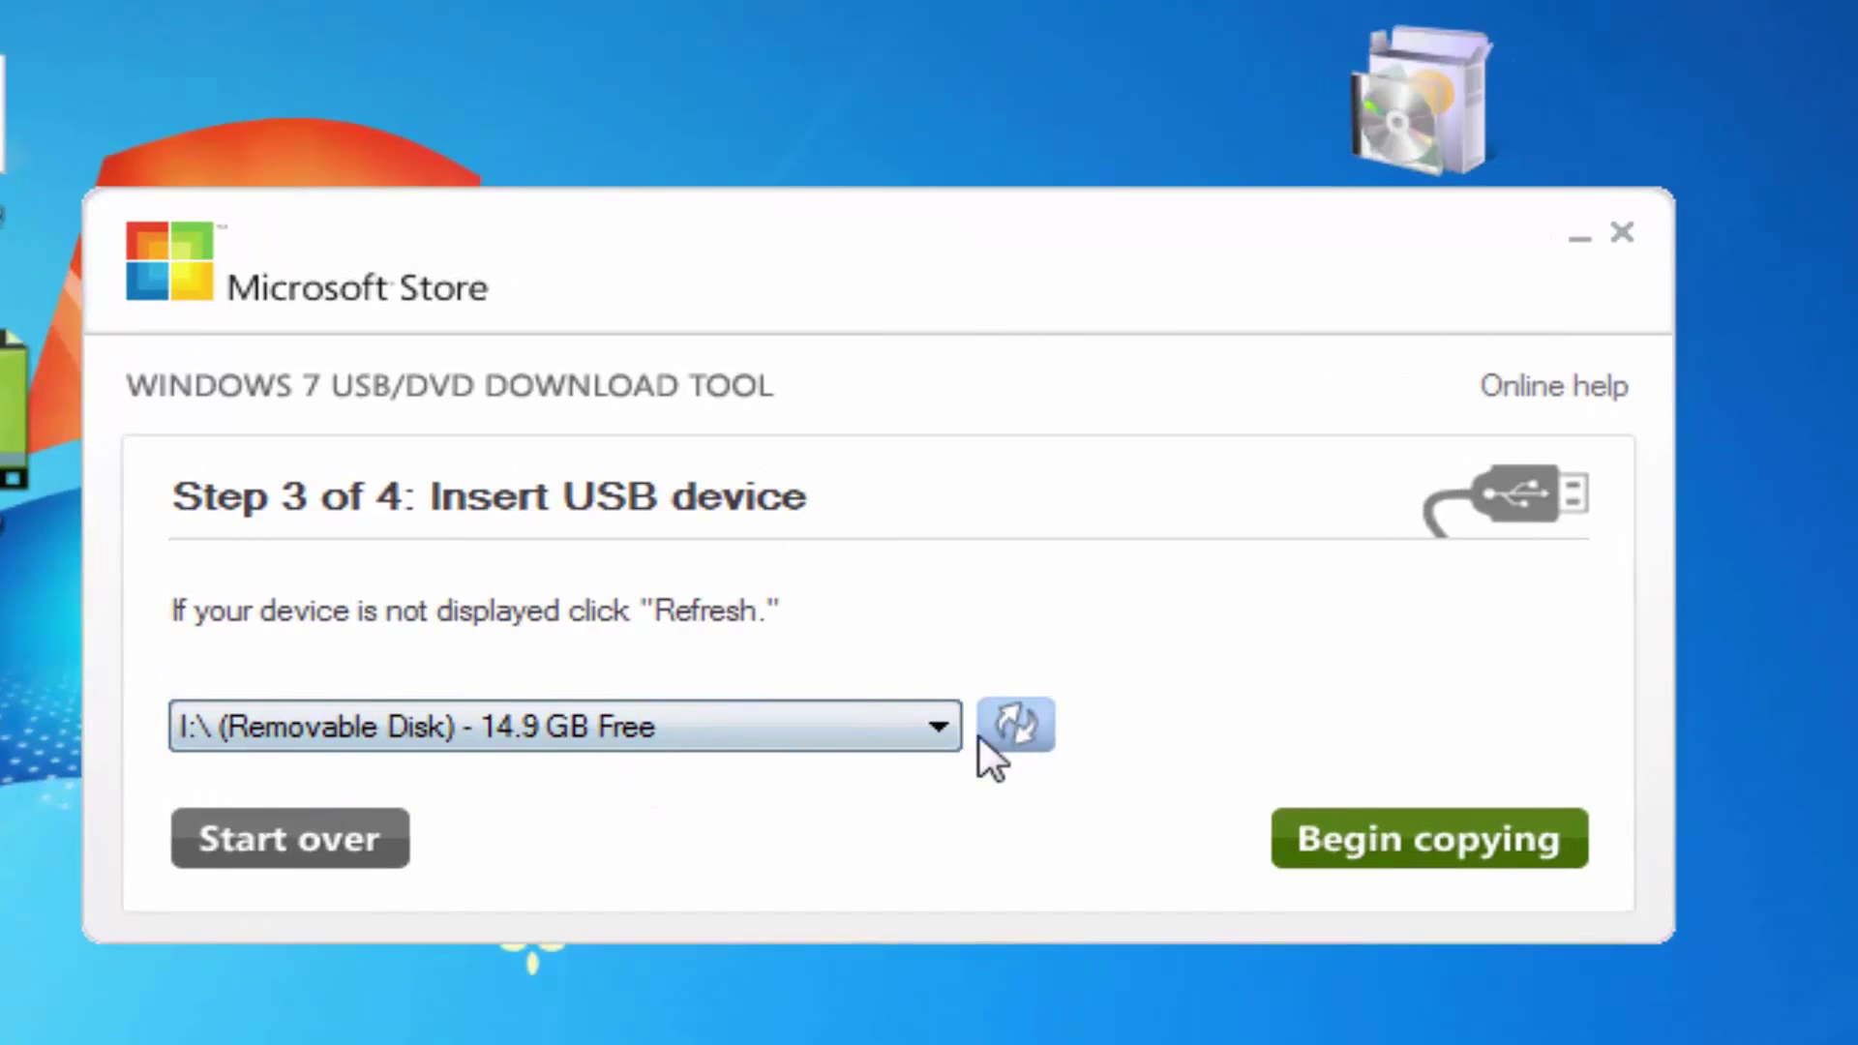
left_click(731, 733)
left_click(647, 743)
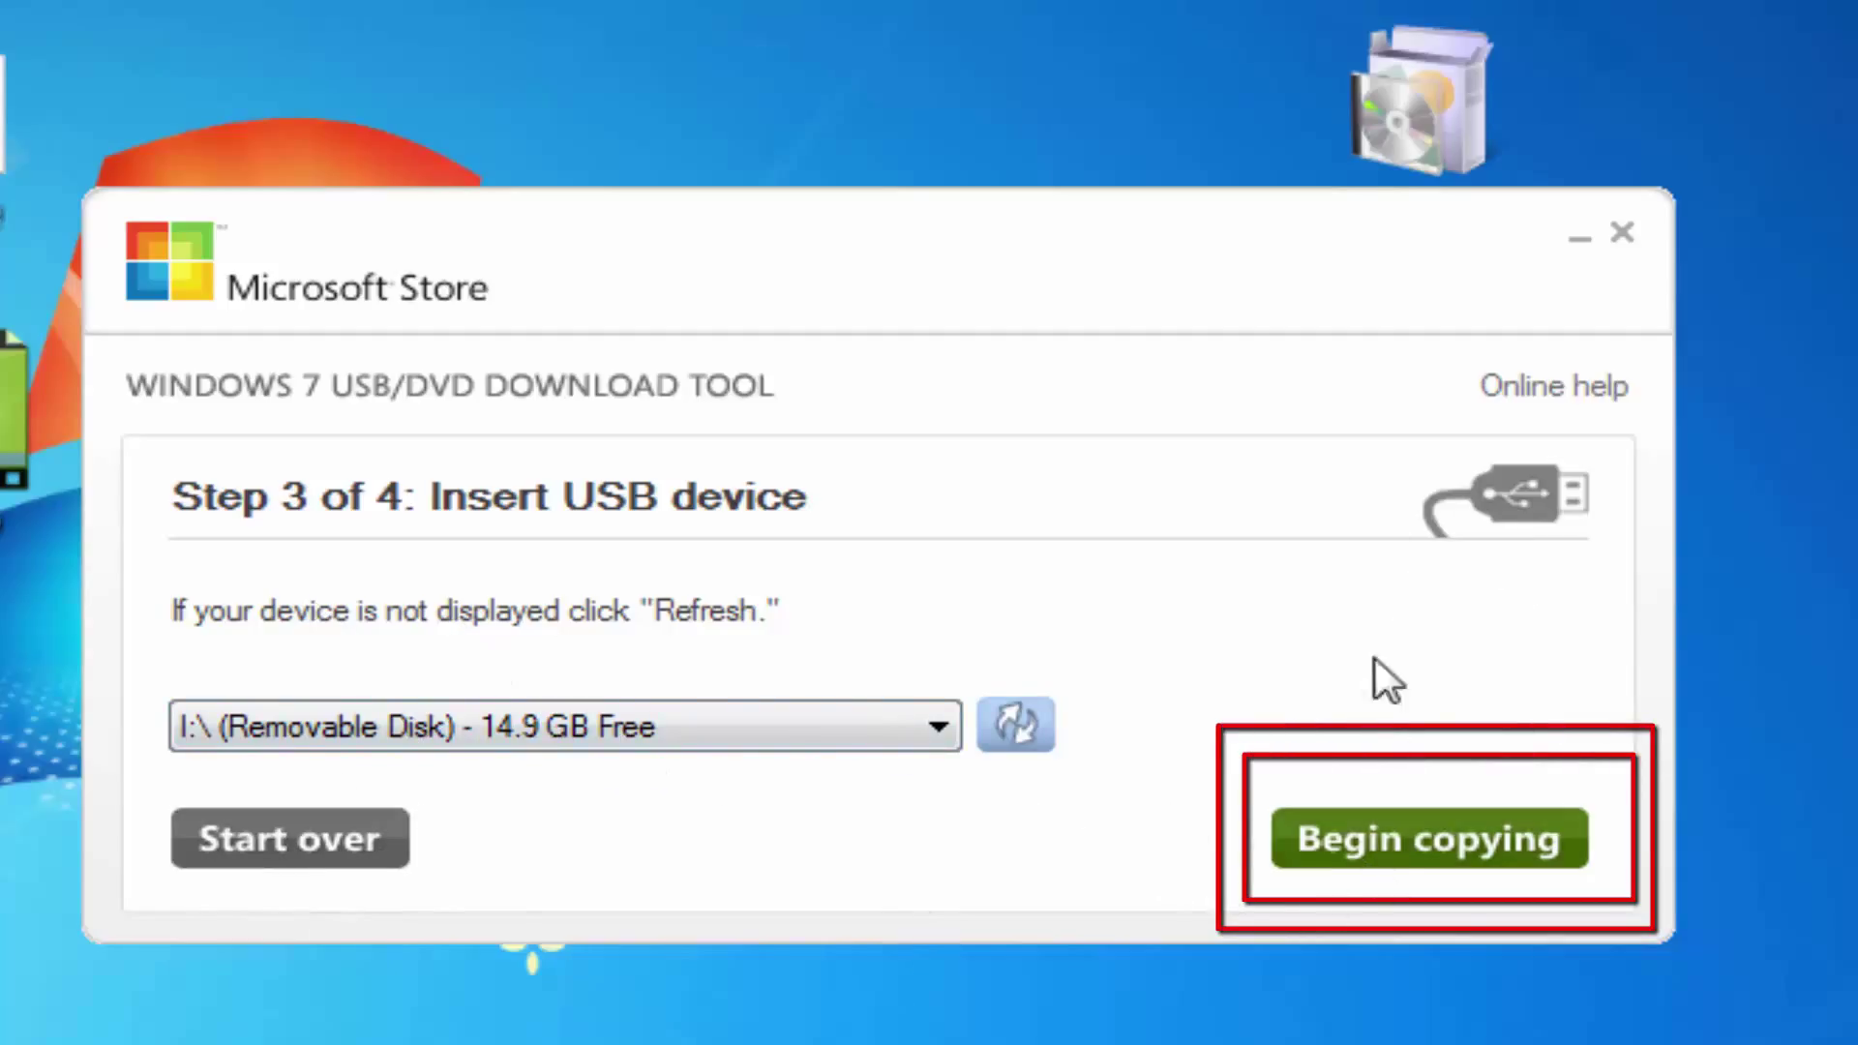
Step: Erase removable disk I: and copy the Windows 10 ISO onto it
left_click(1436, 844)
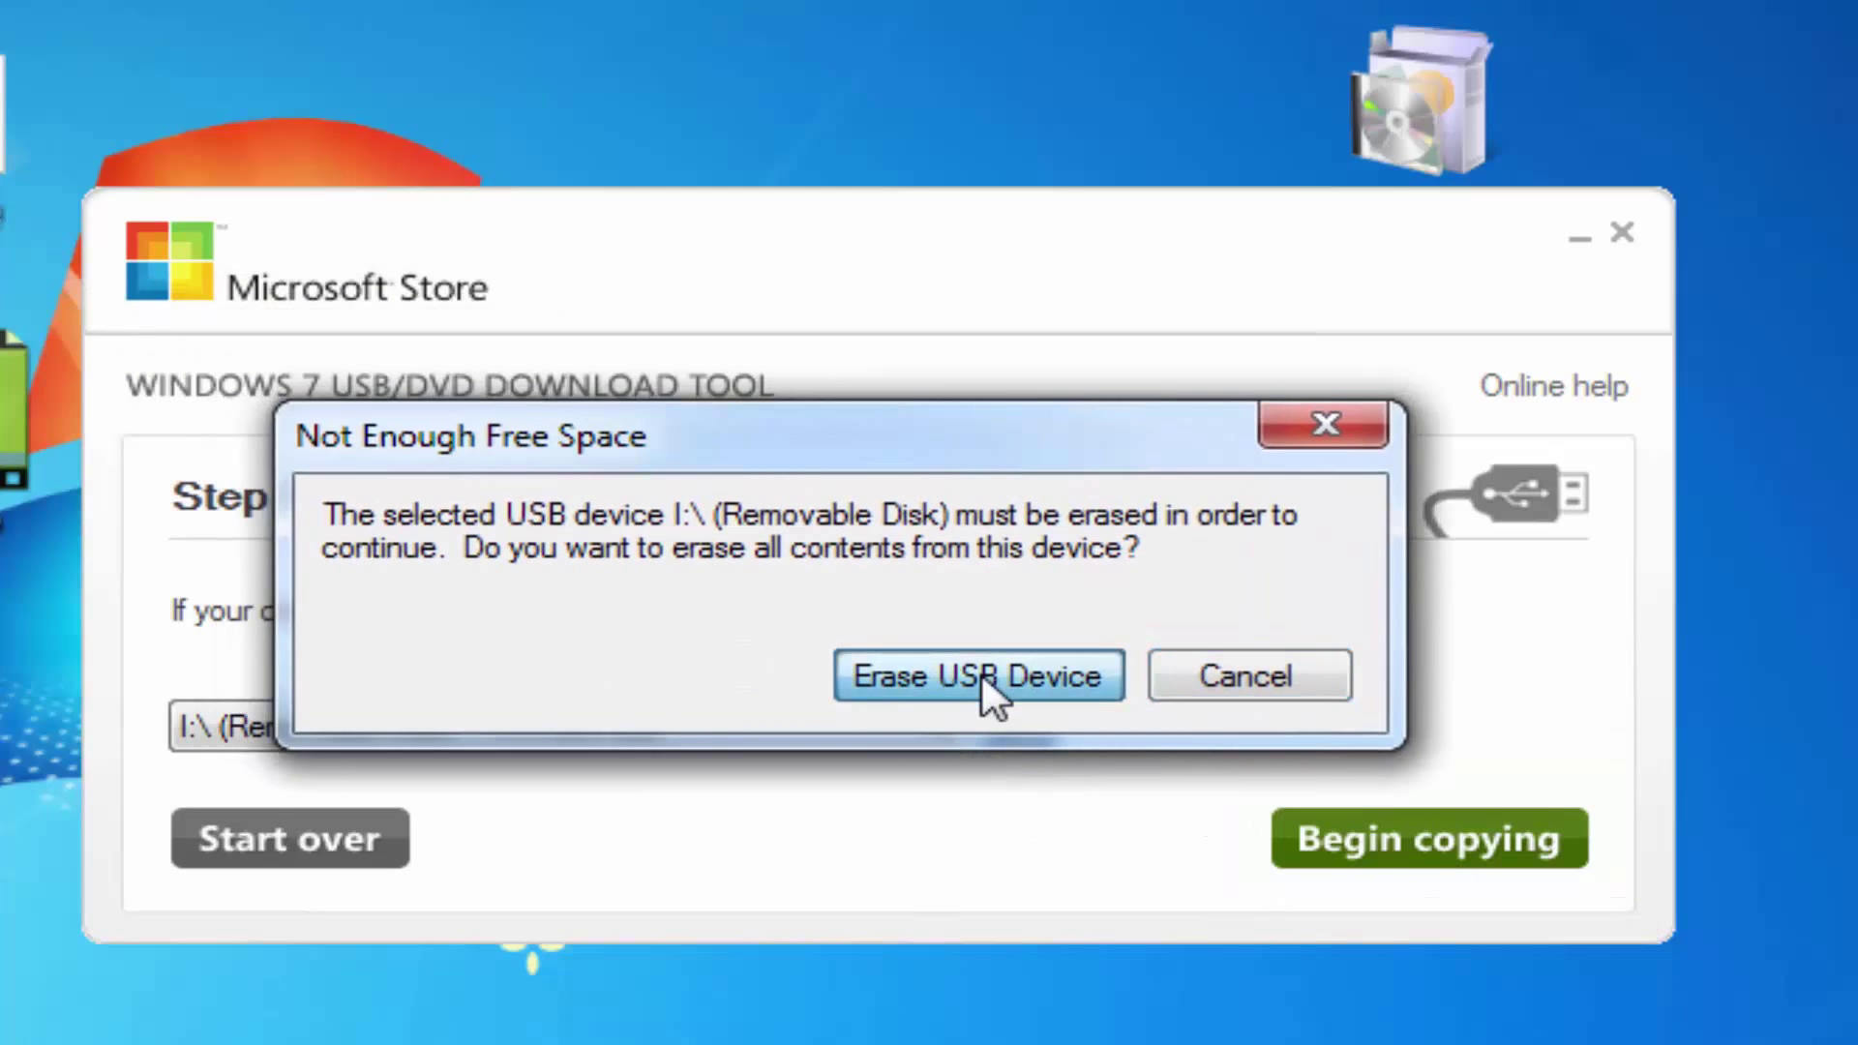
left_click(982, 674)
left_click(984, 726)
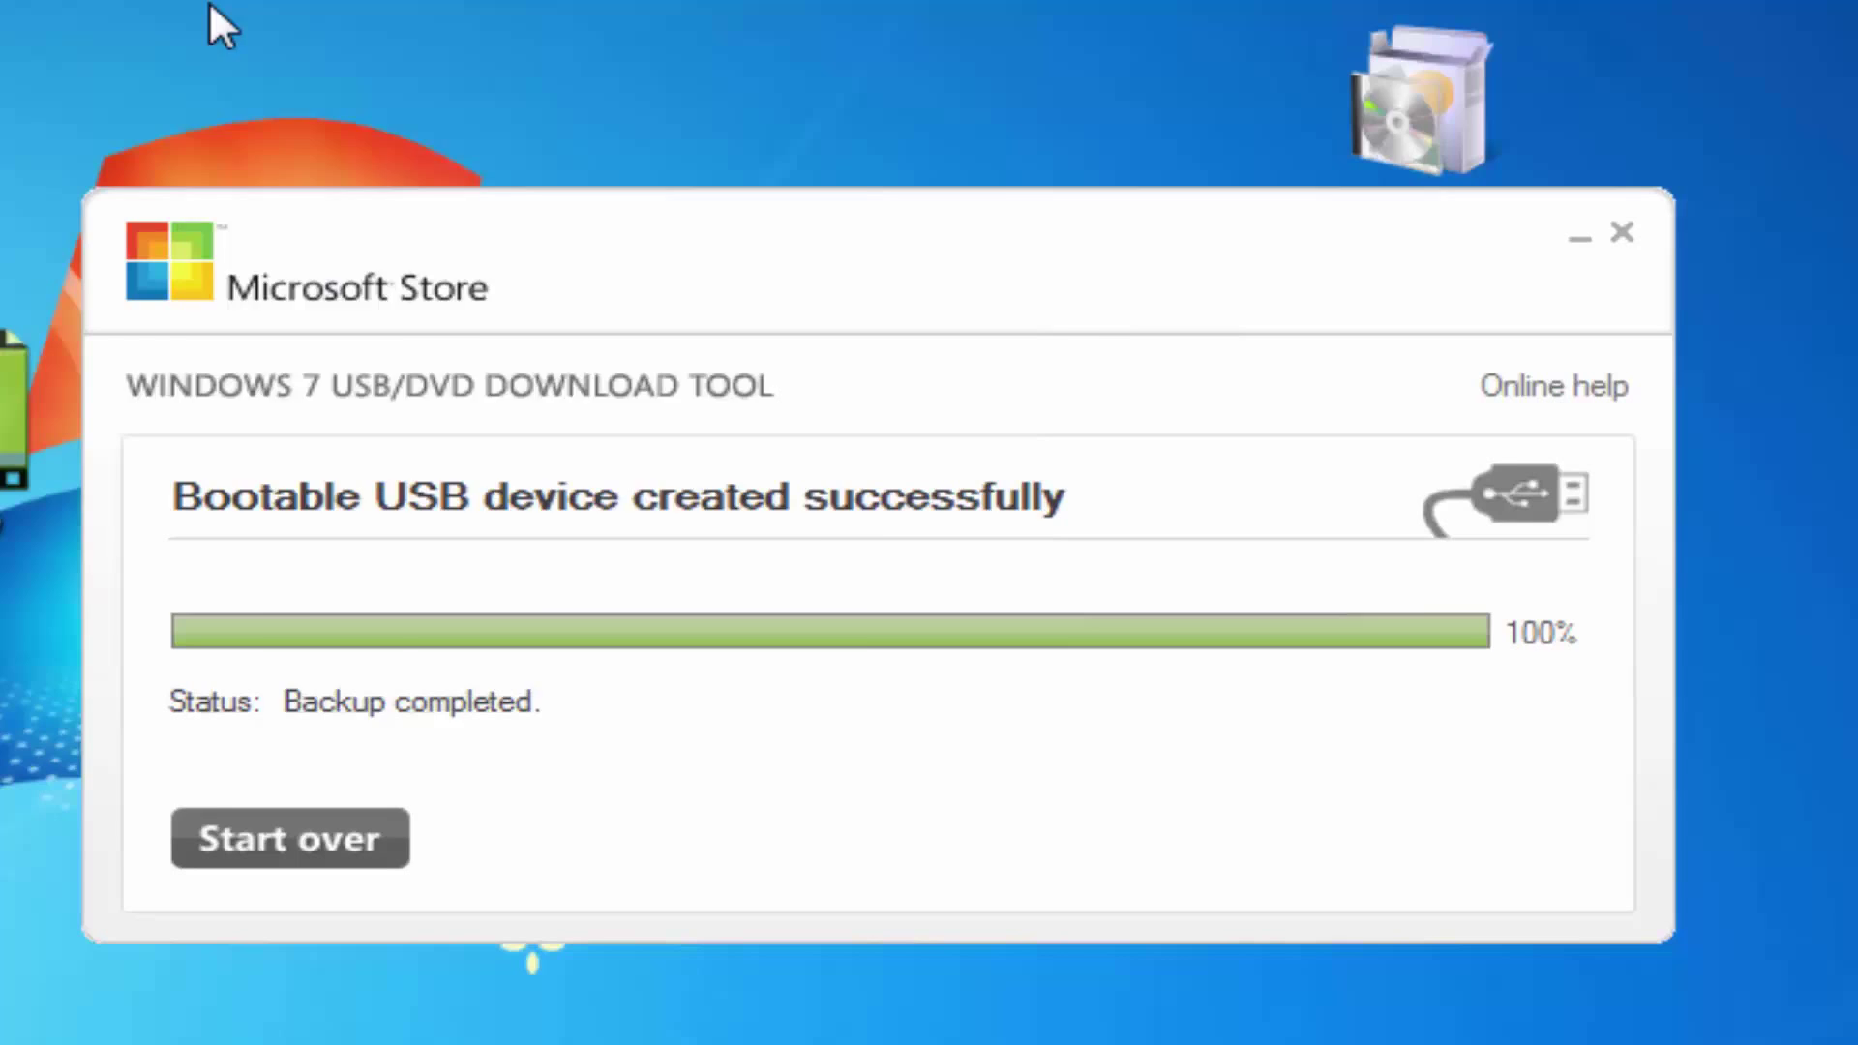
Step: Move the tool window aside, refresh Computer, and inspect the copied files on disk I:
right_click(213, 12)
left_click(340, 140)
left_click_drag(822, 245, 1134, 349)
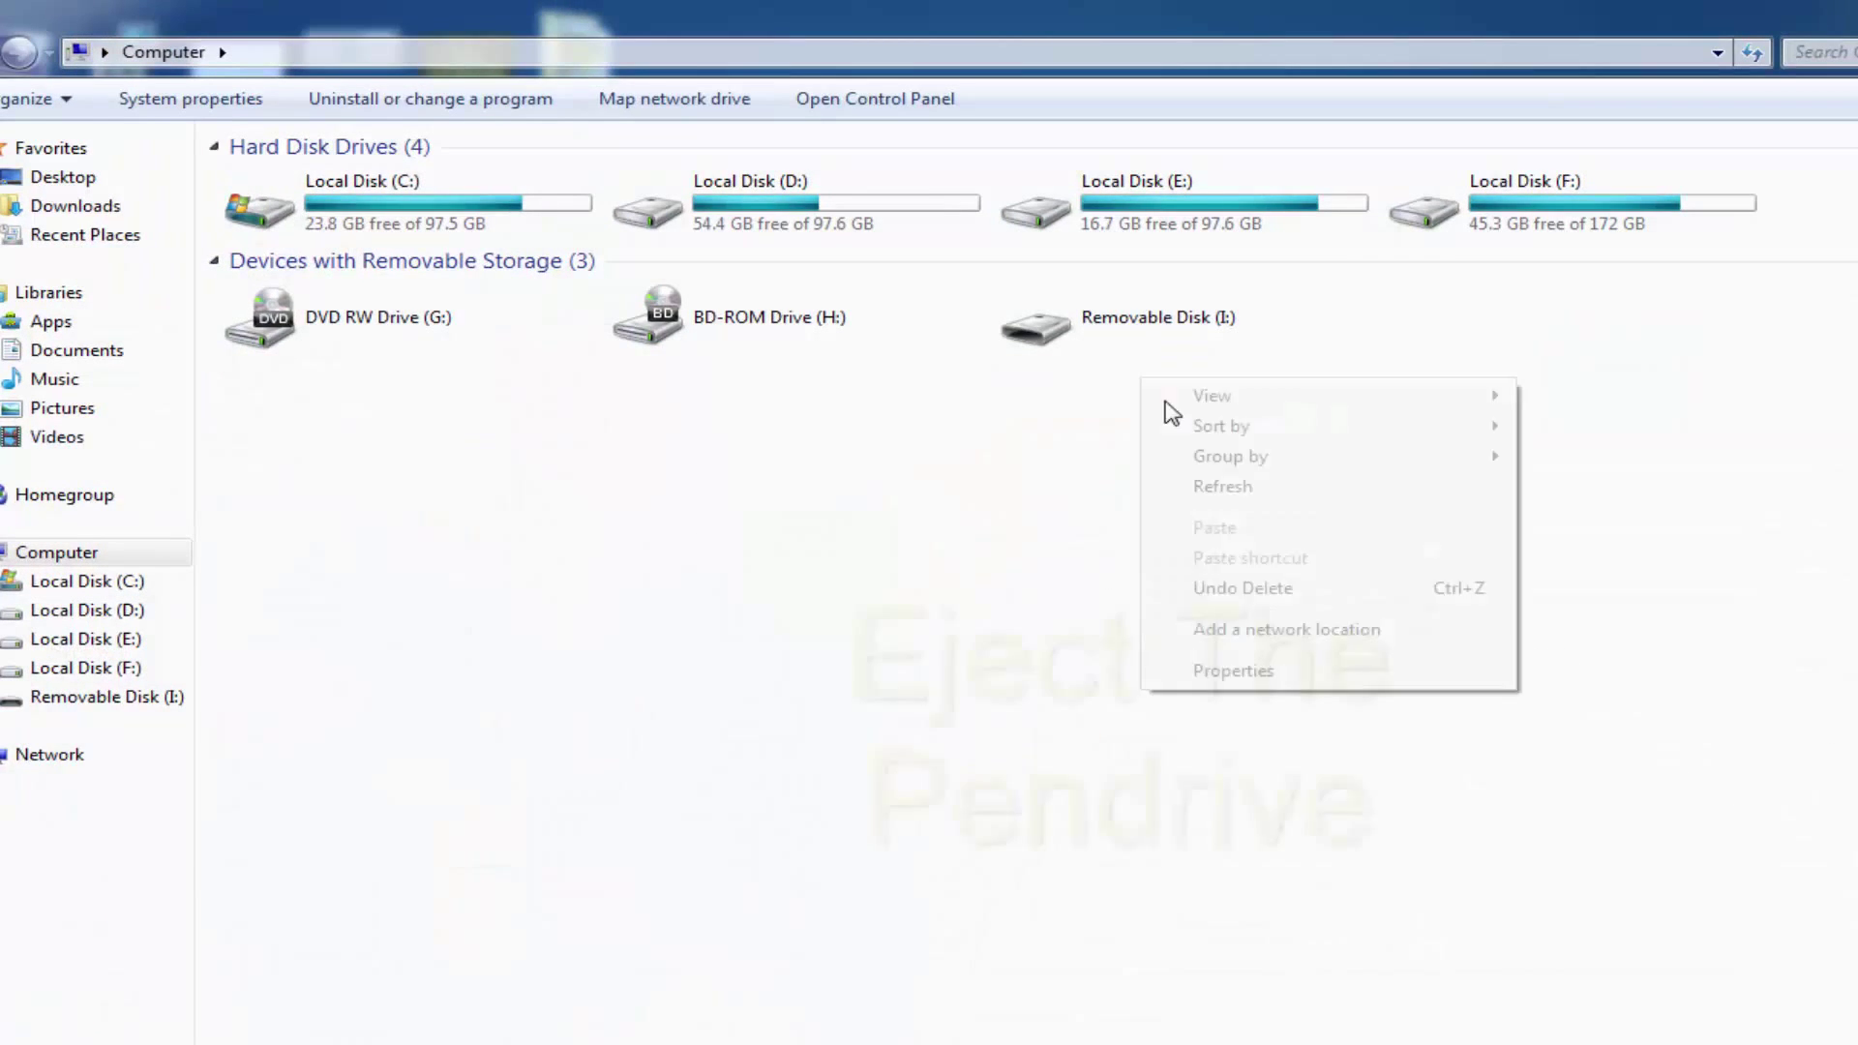
left_click(1241, 488)
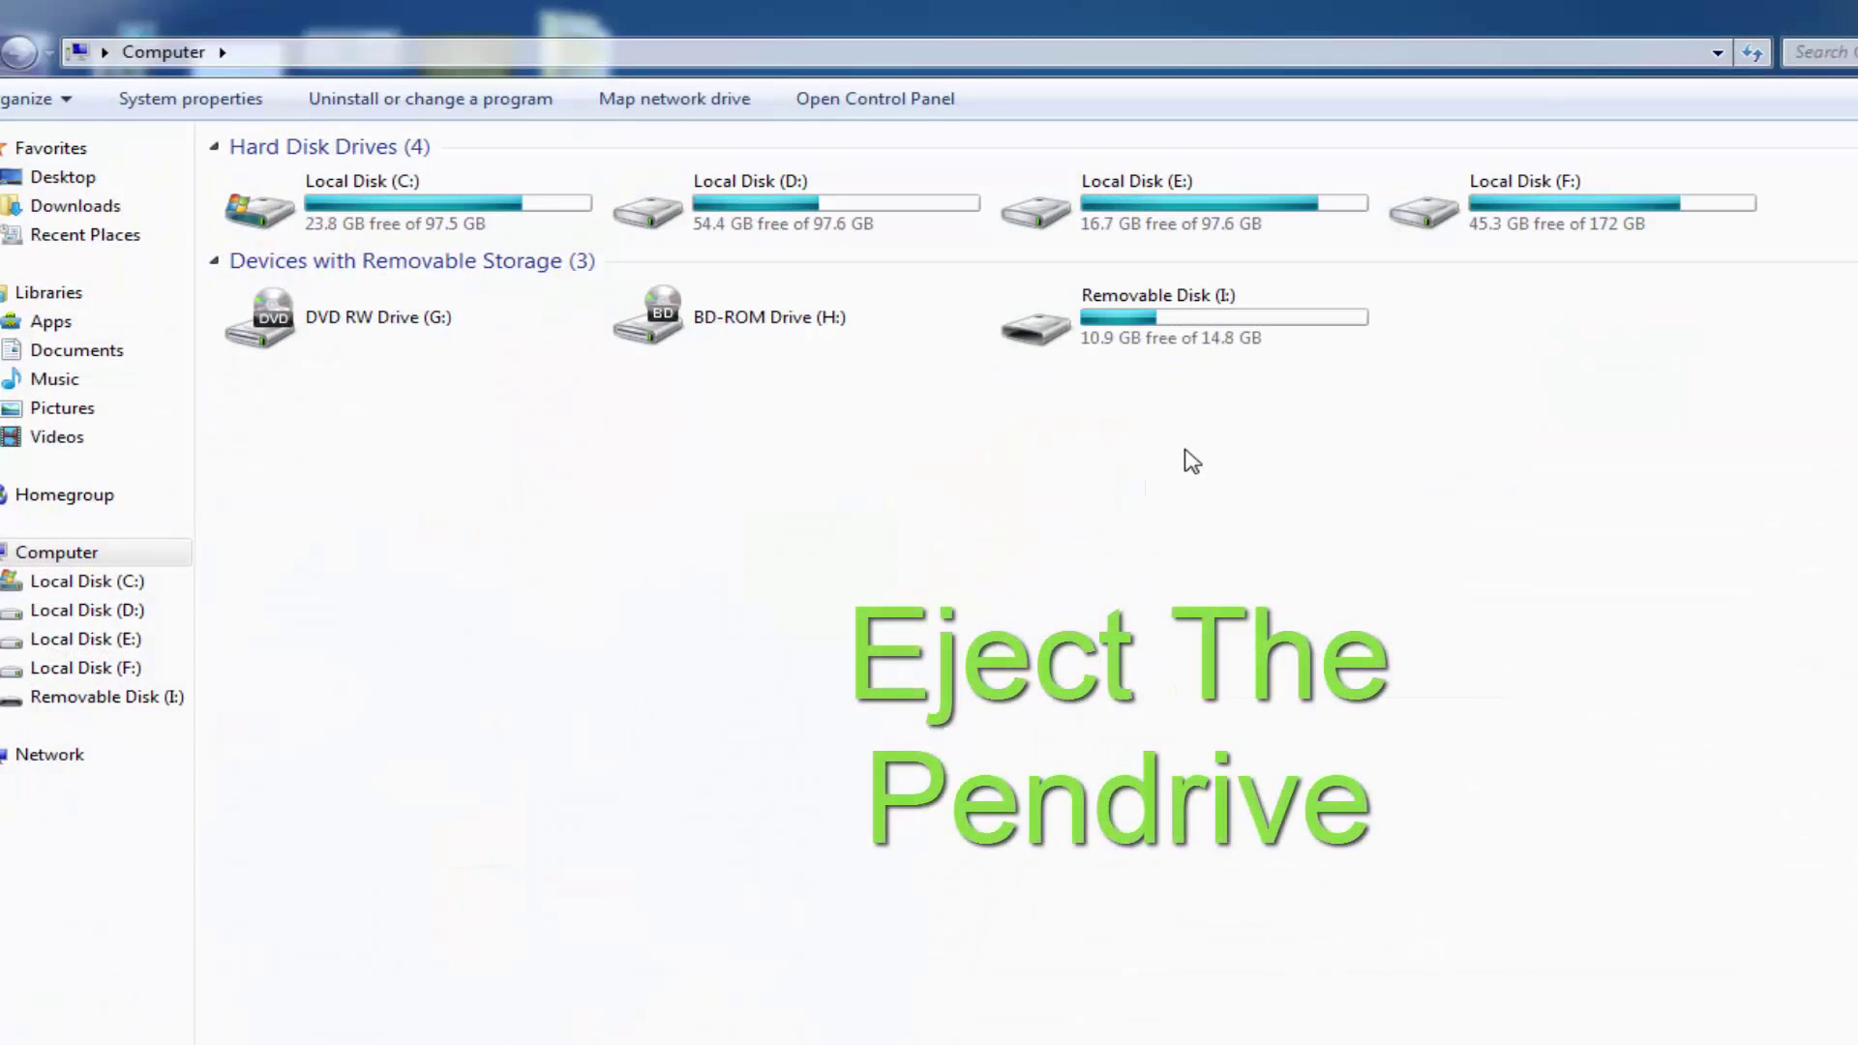
double_click(1347, 332)
left_click(18, 54)
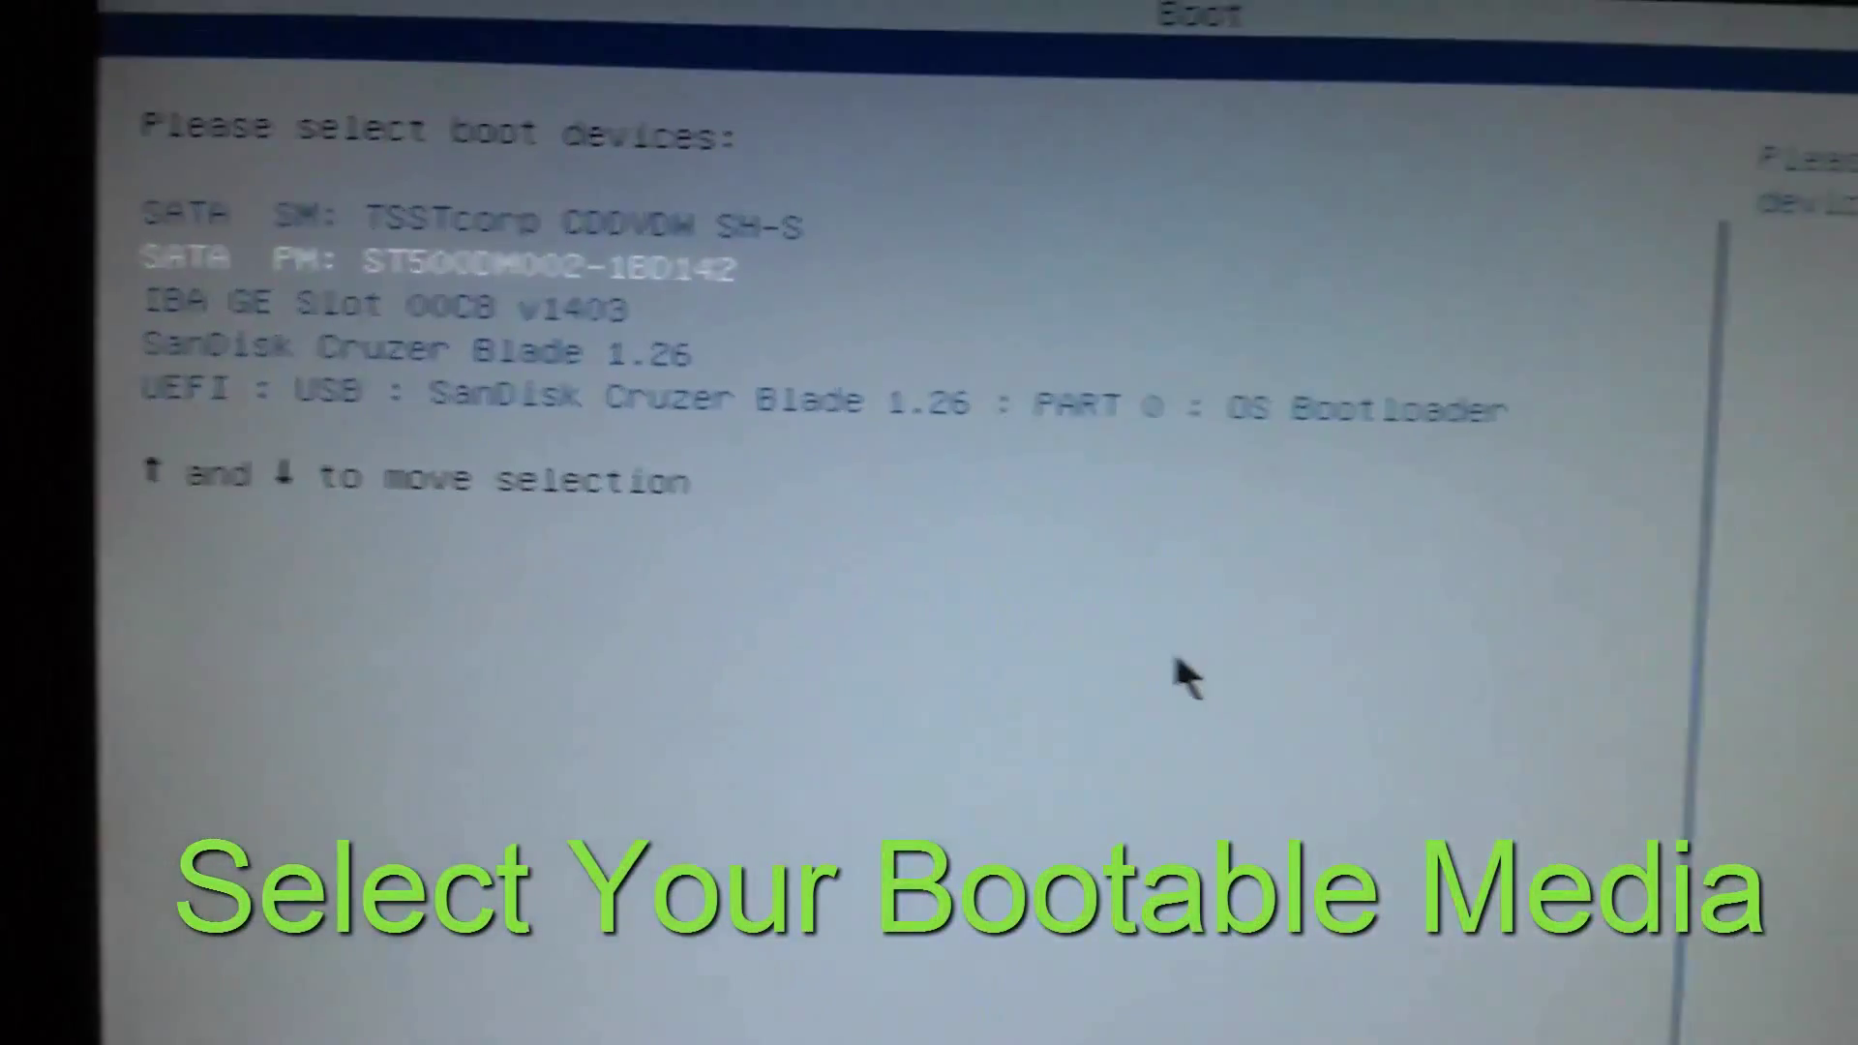
Step: Select the SanDisk Cruzer Blade 1.26 drive in the boot device menu
key("Down")
key("Down")
key("Down")
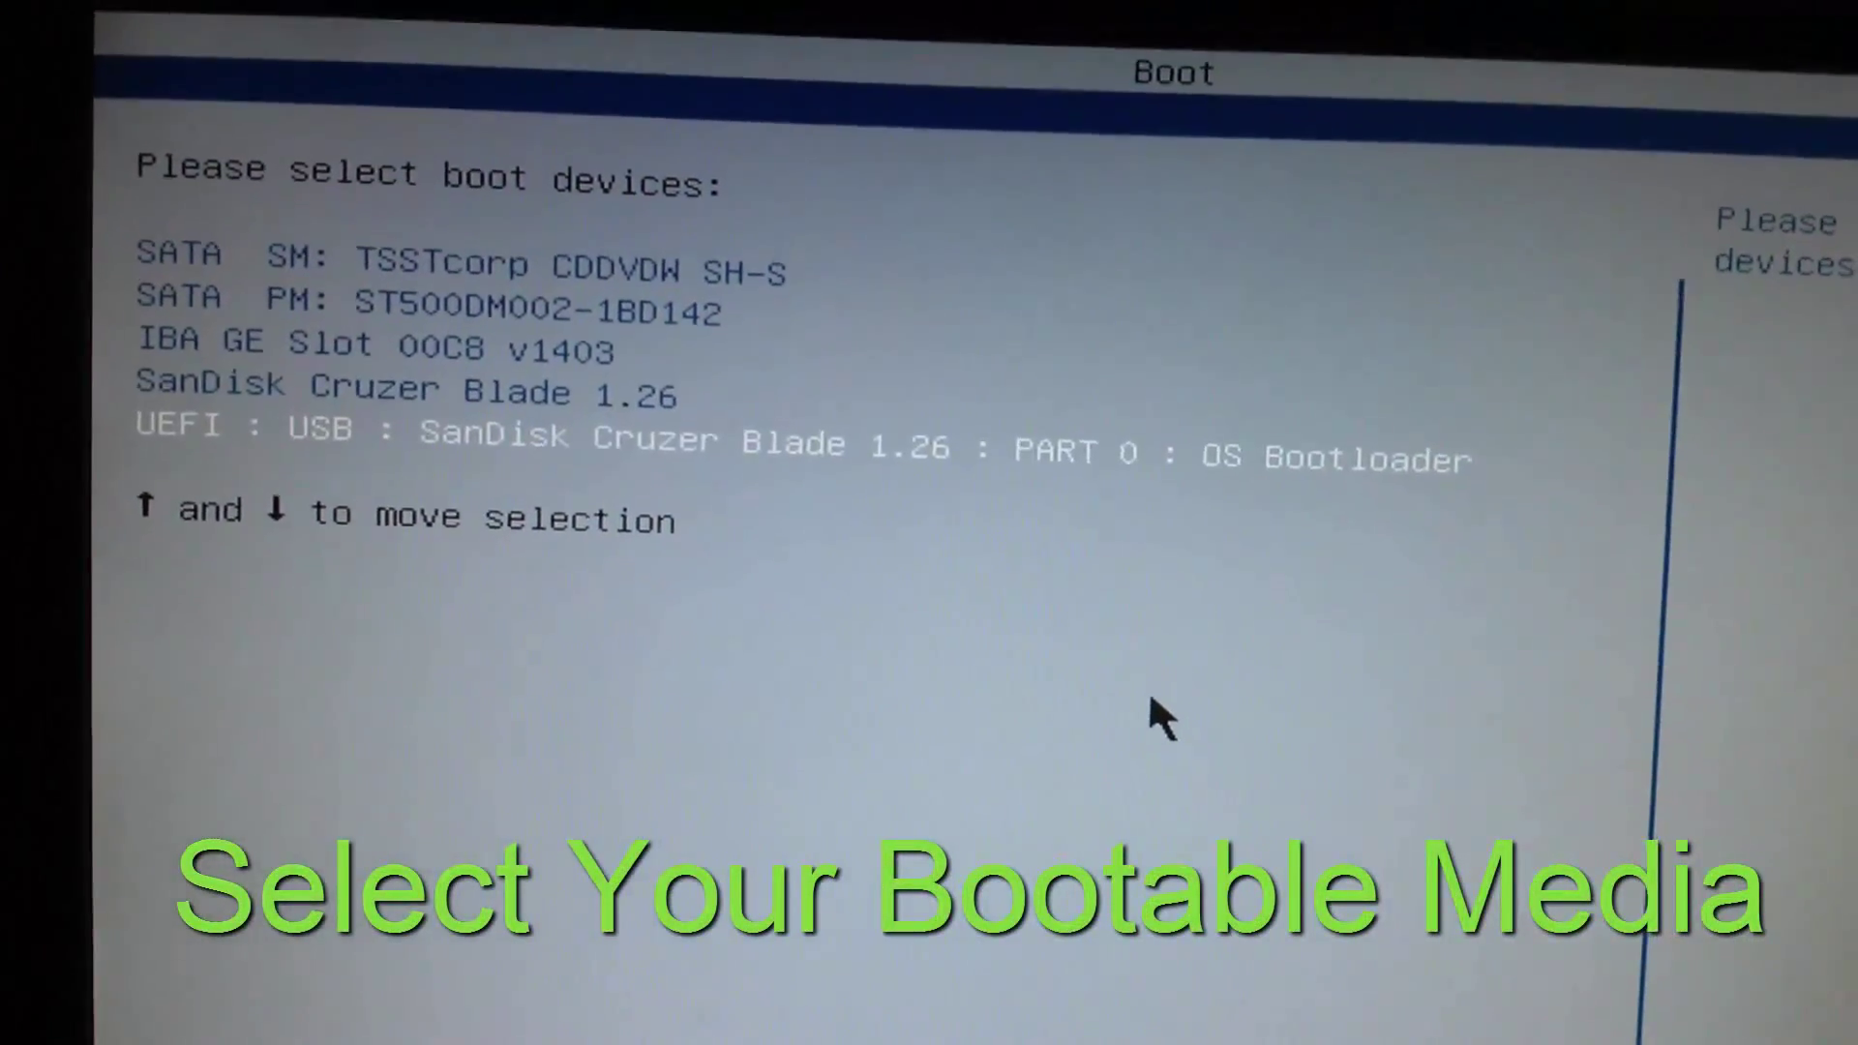
key("Up")
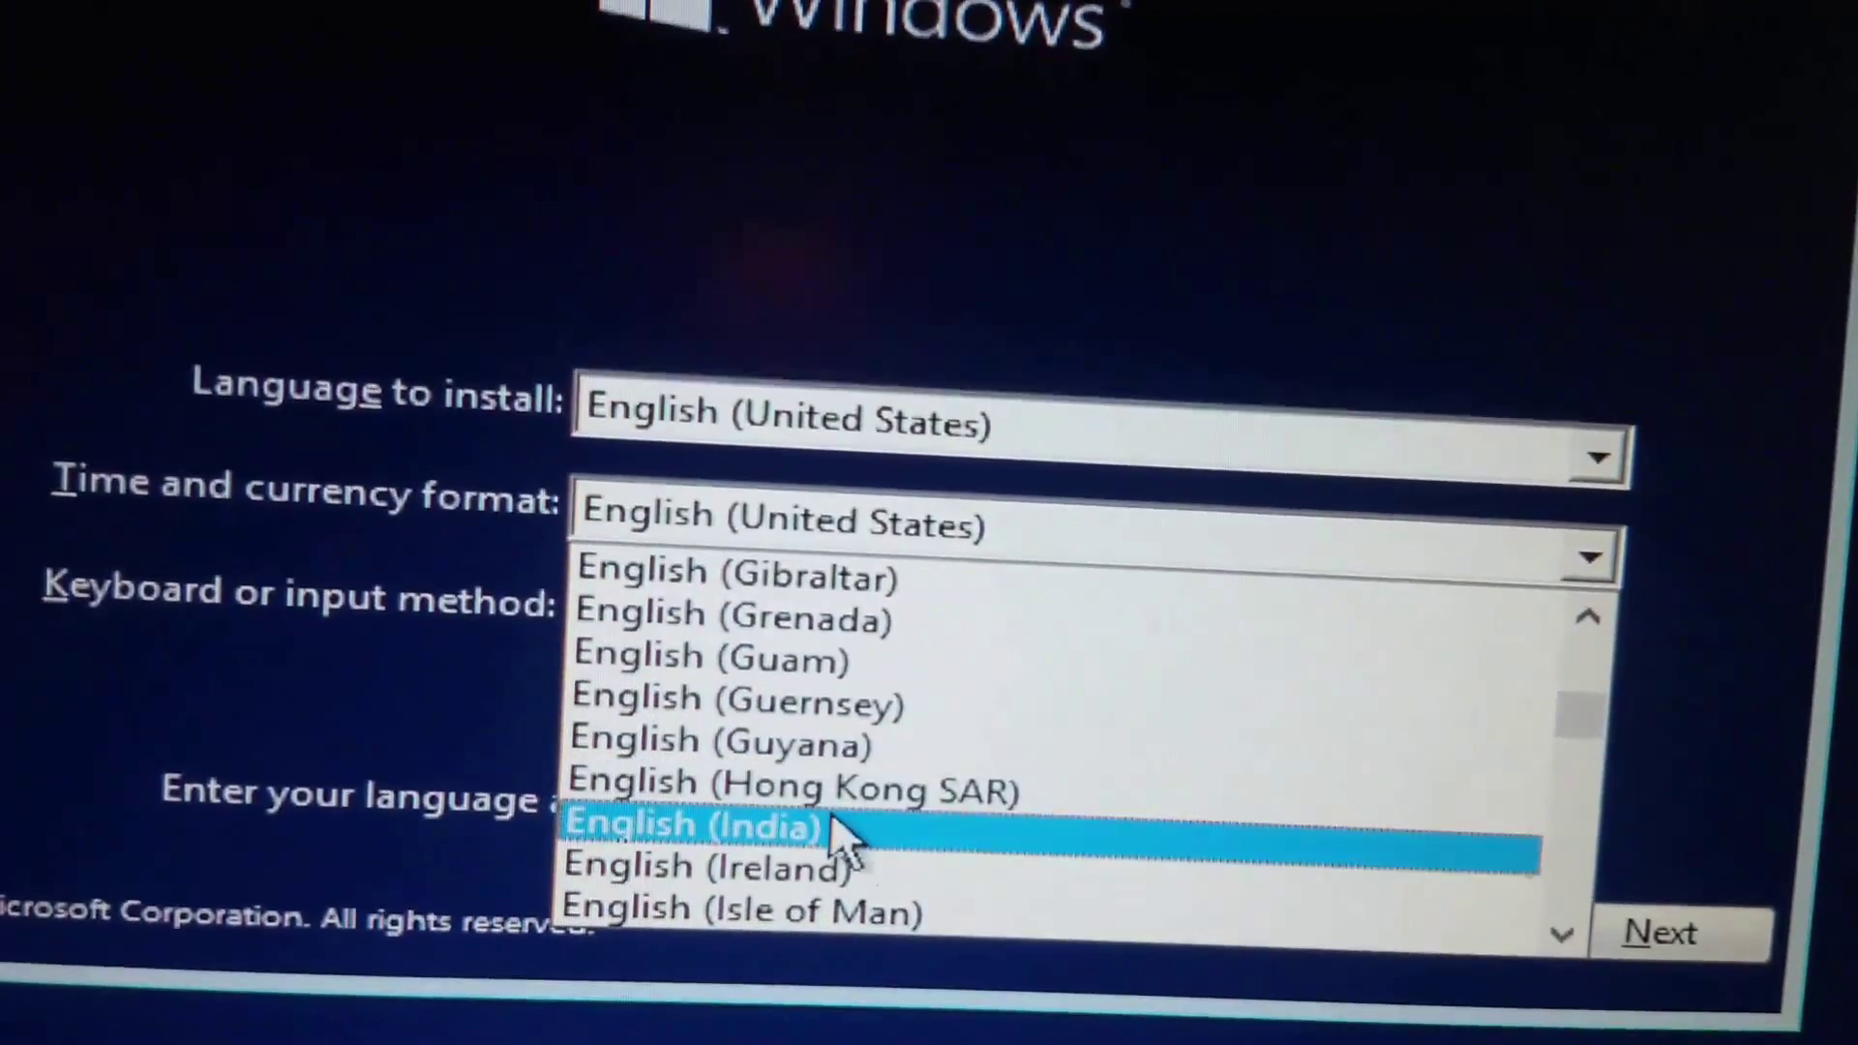
Step: Set time and currency format to English (India), accept the license, and choose custom install
left_click(850, 837)
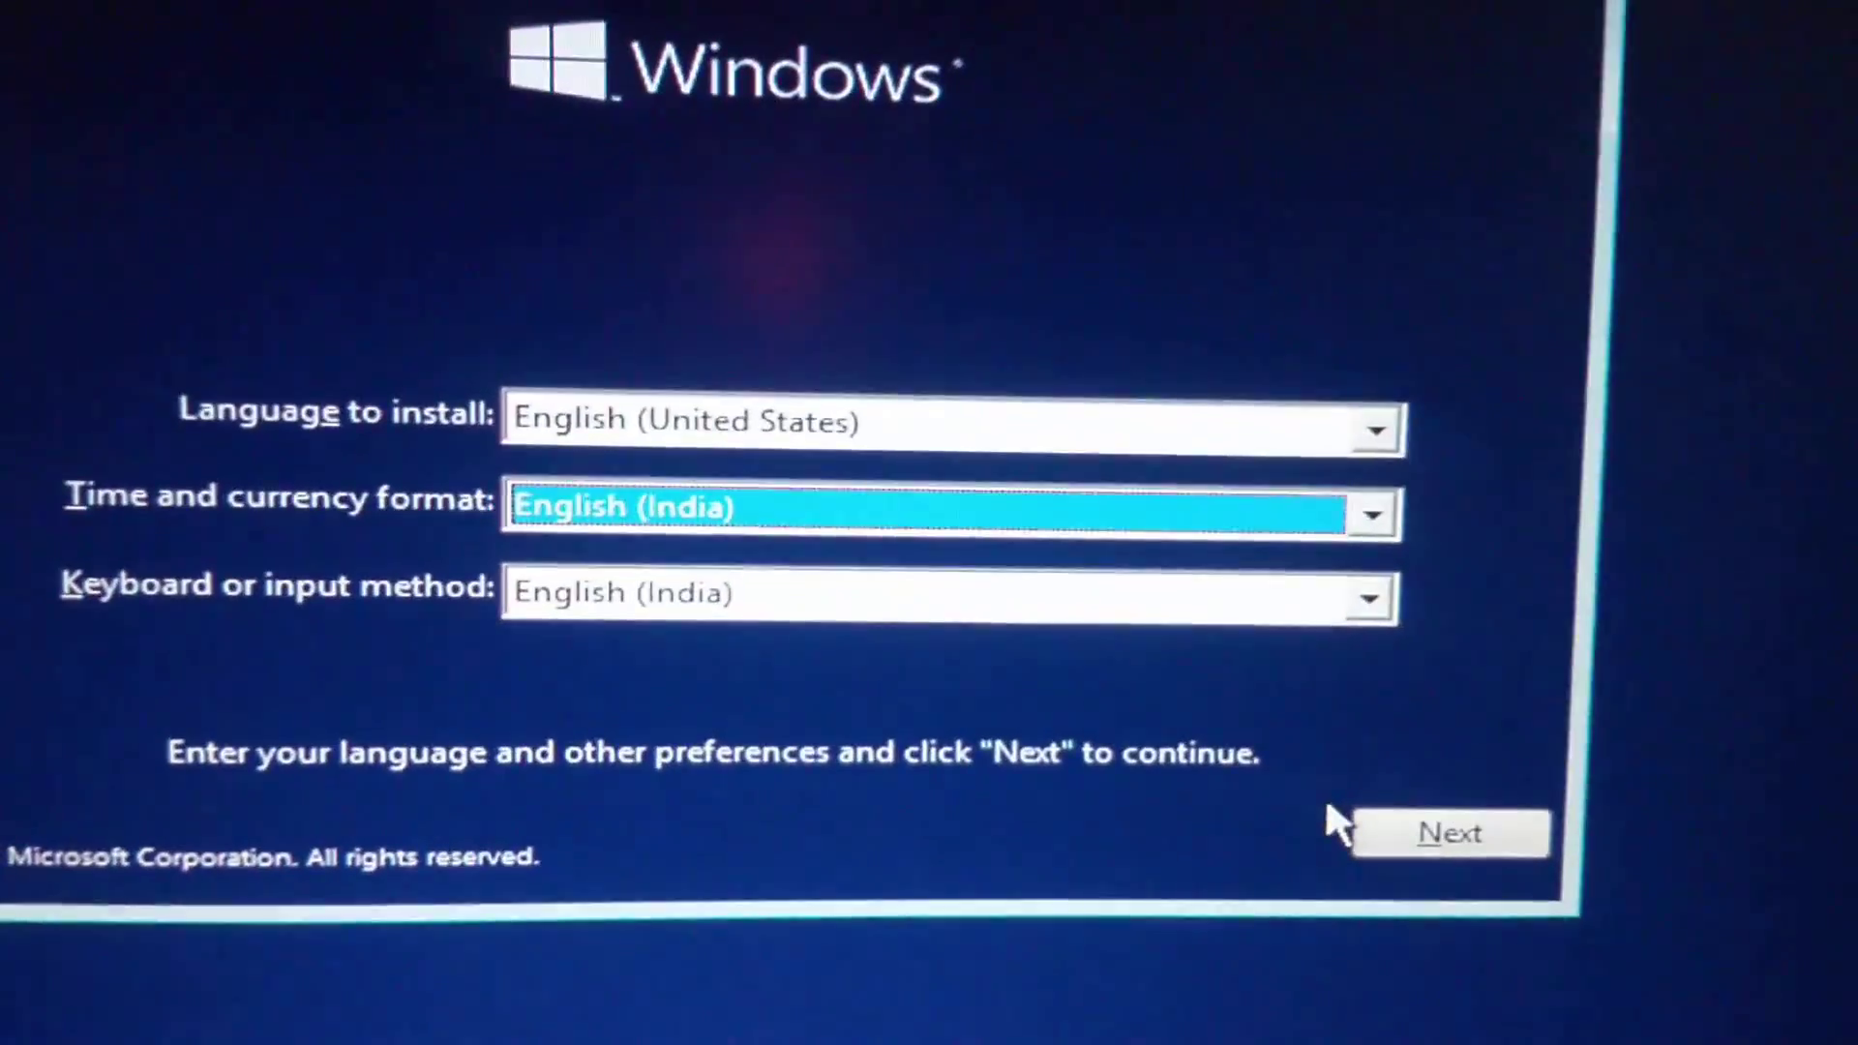
left_click(1524, 828)
left_click(883, 487)
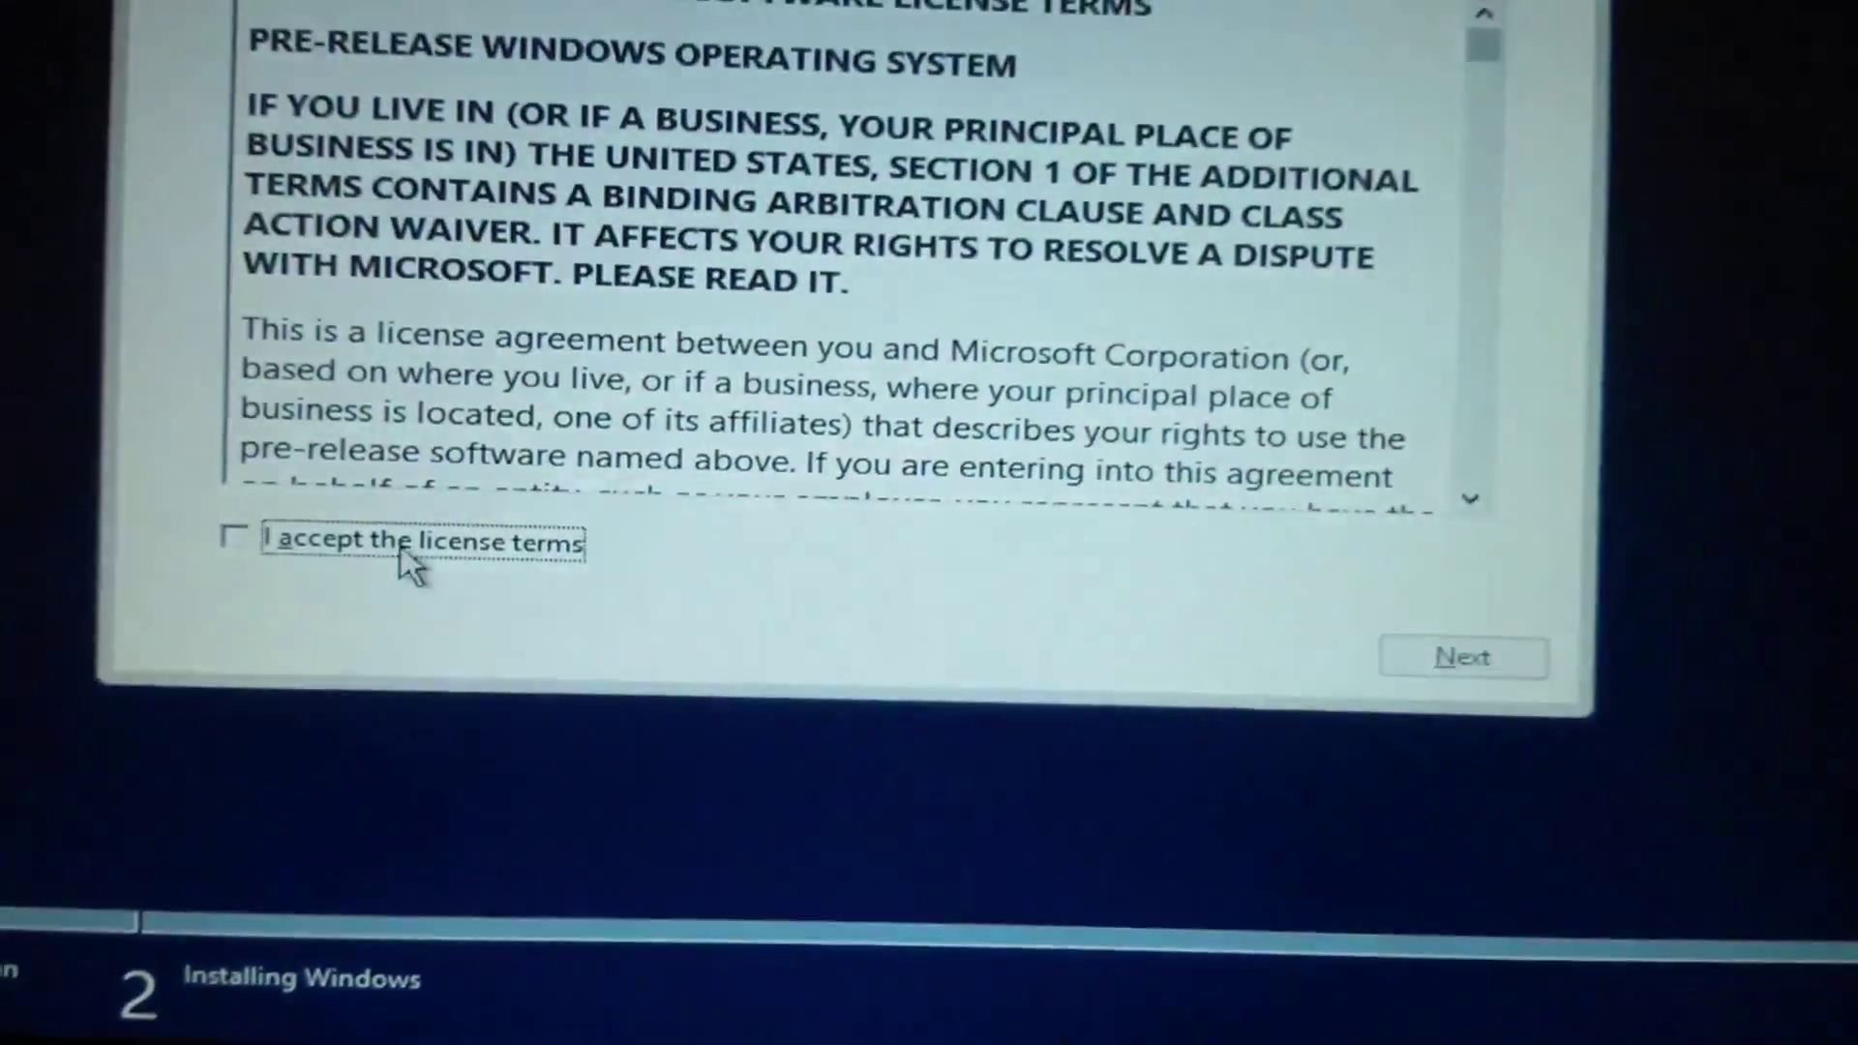
left_click(464, 561)
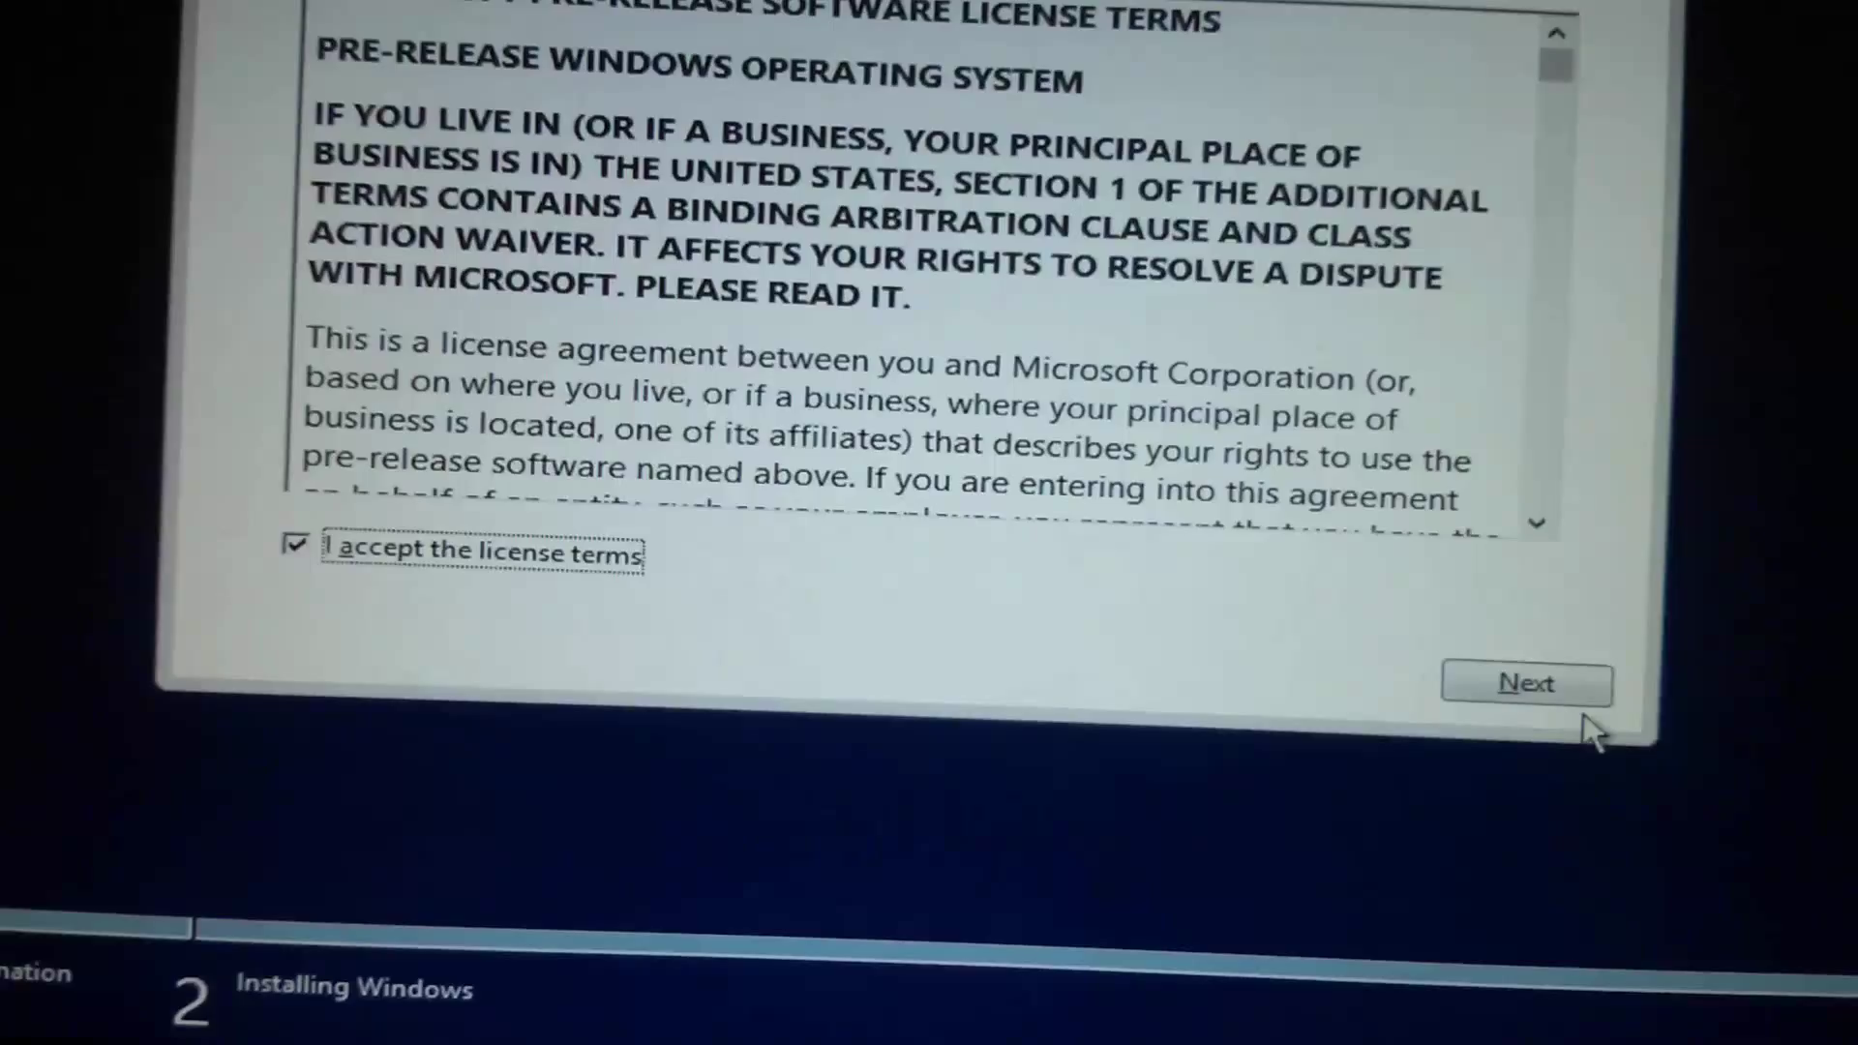
left_click(1567, 702)
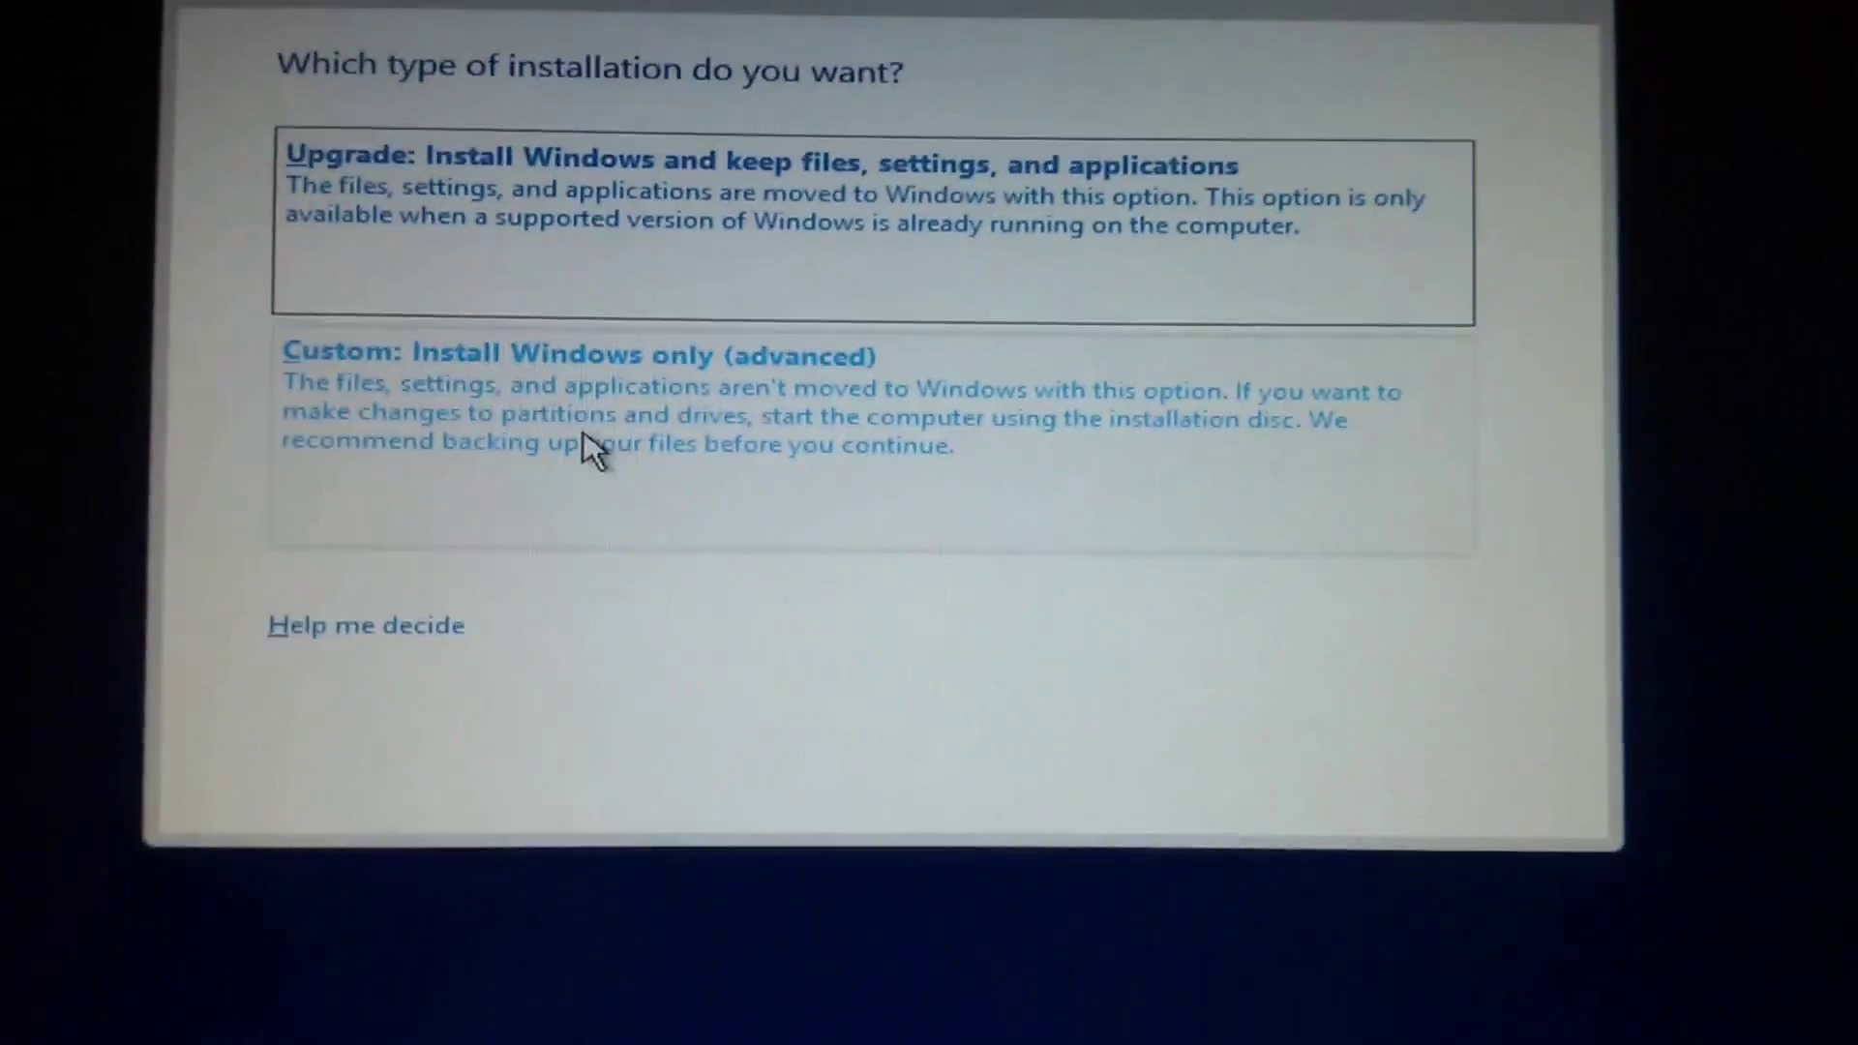
left_click(609, 436)
Step: Pick Drive 0 Partition 3 as the install location and start installing Windows
left_click(726, 297)
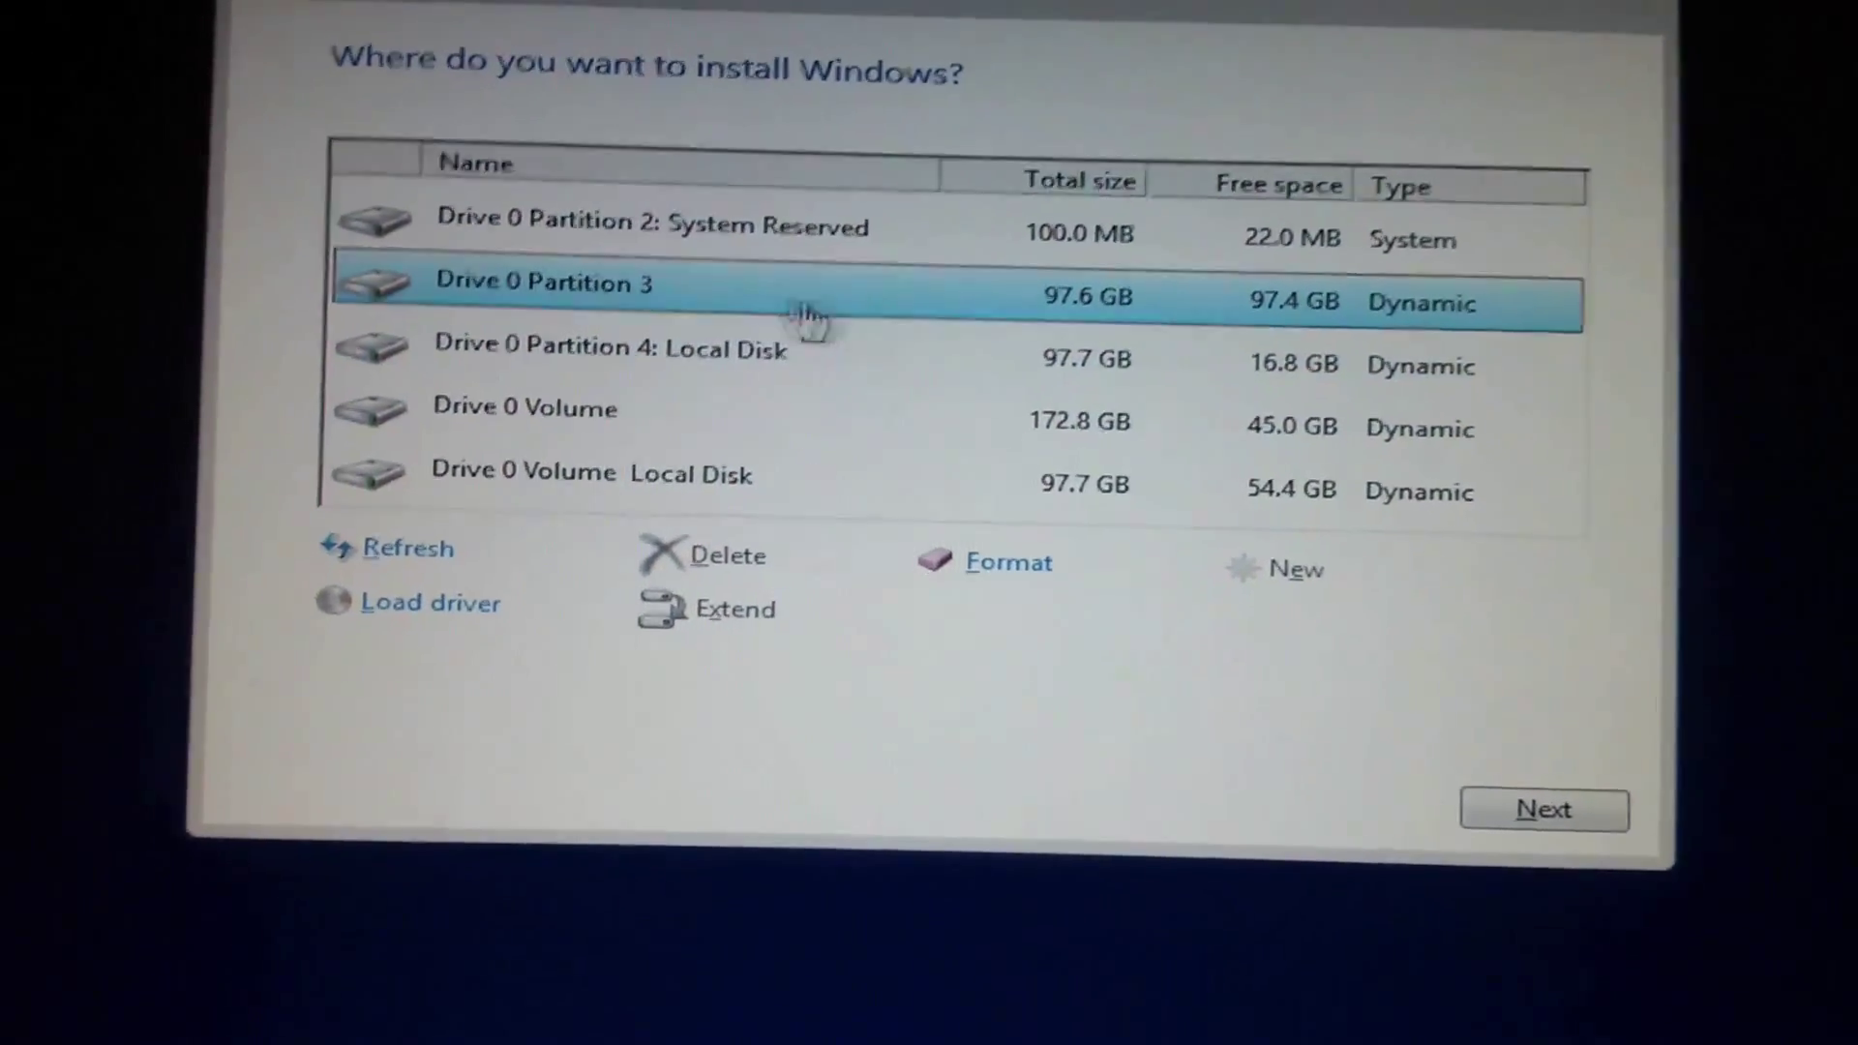
left_click(1195, 342)
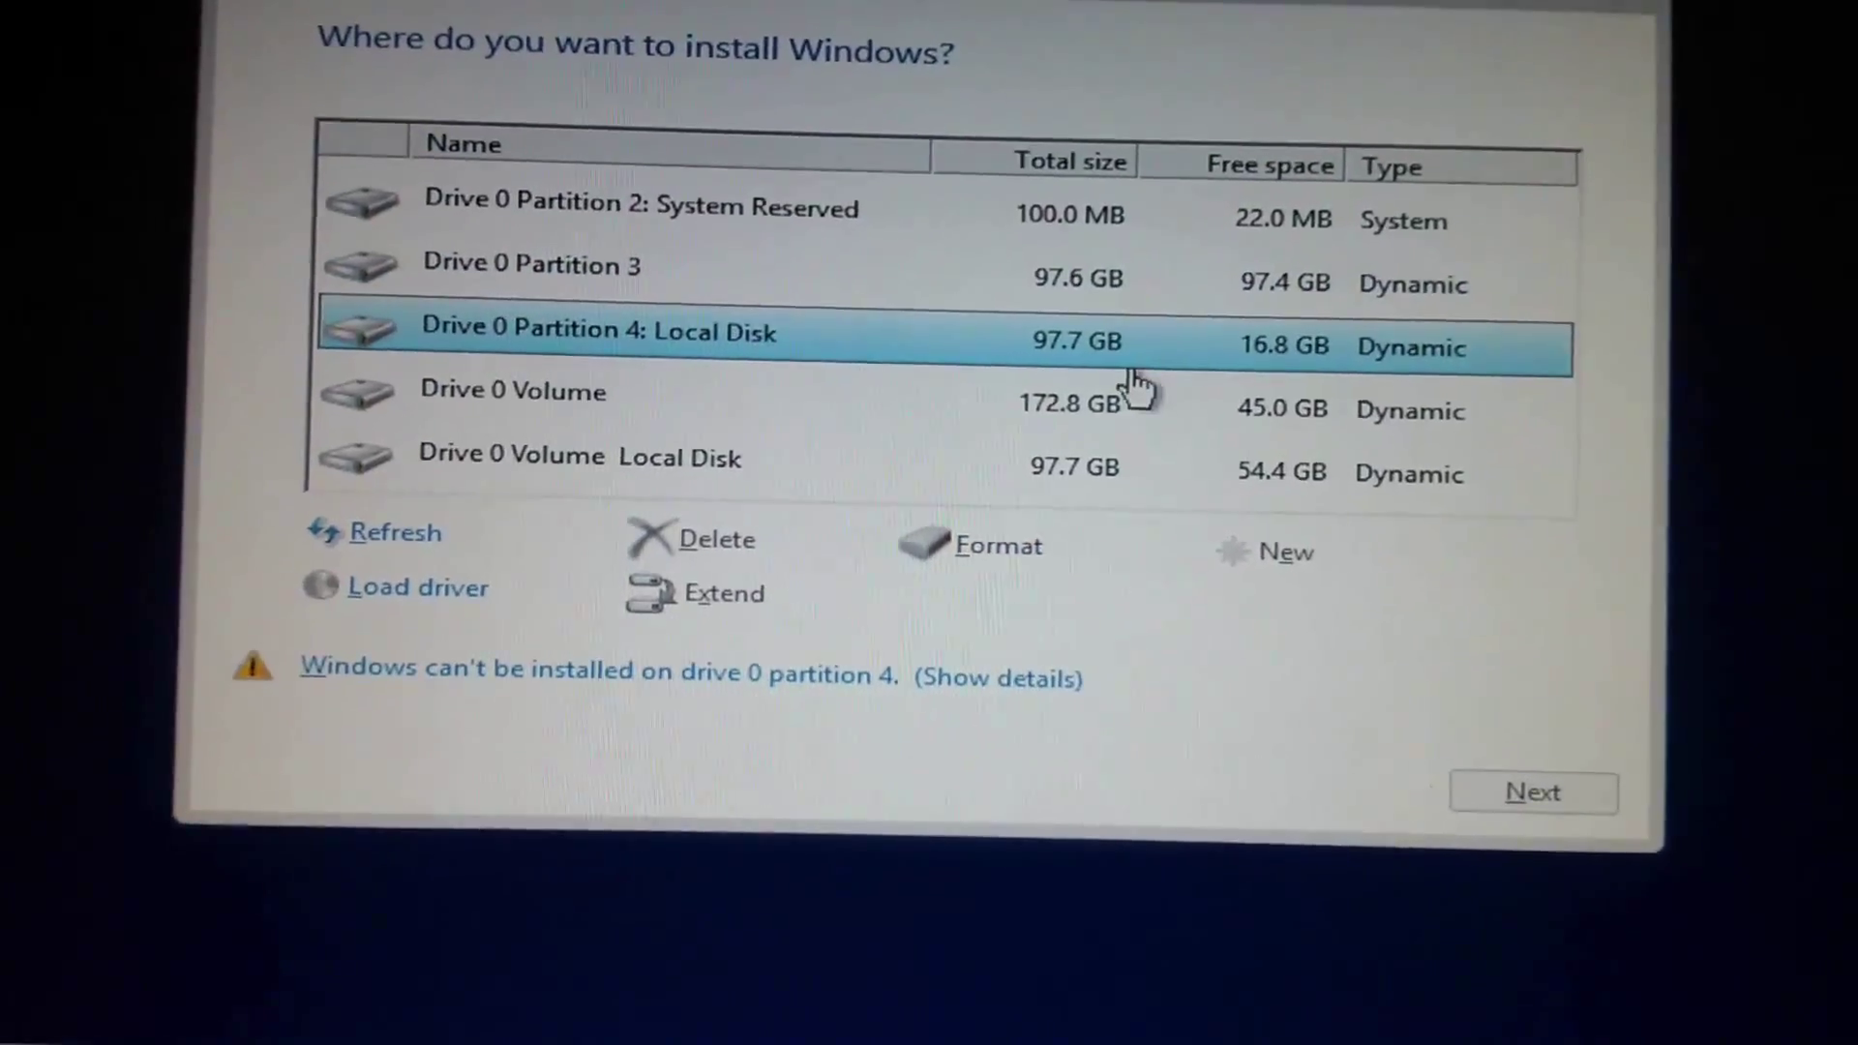
left_click(1141, 410)
left_click(1132, 471)
left_click(1063, 291)
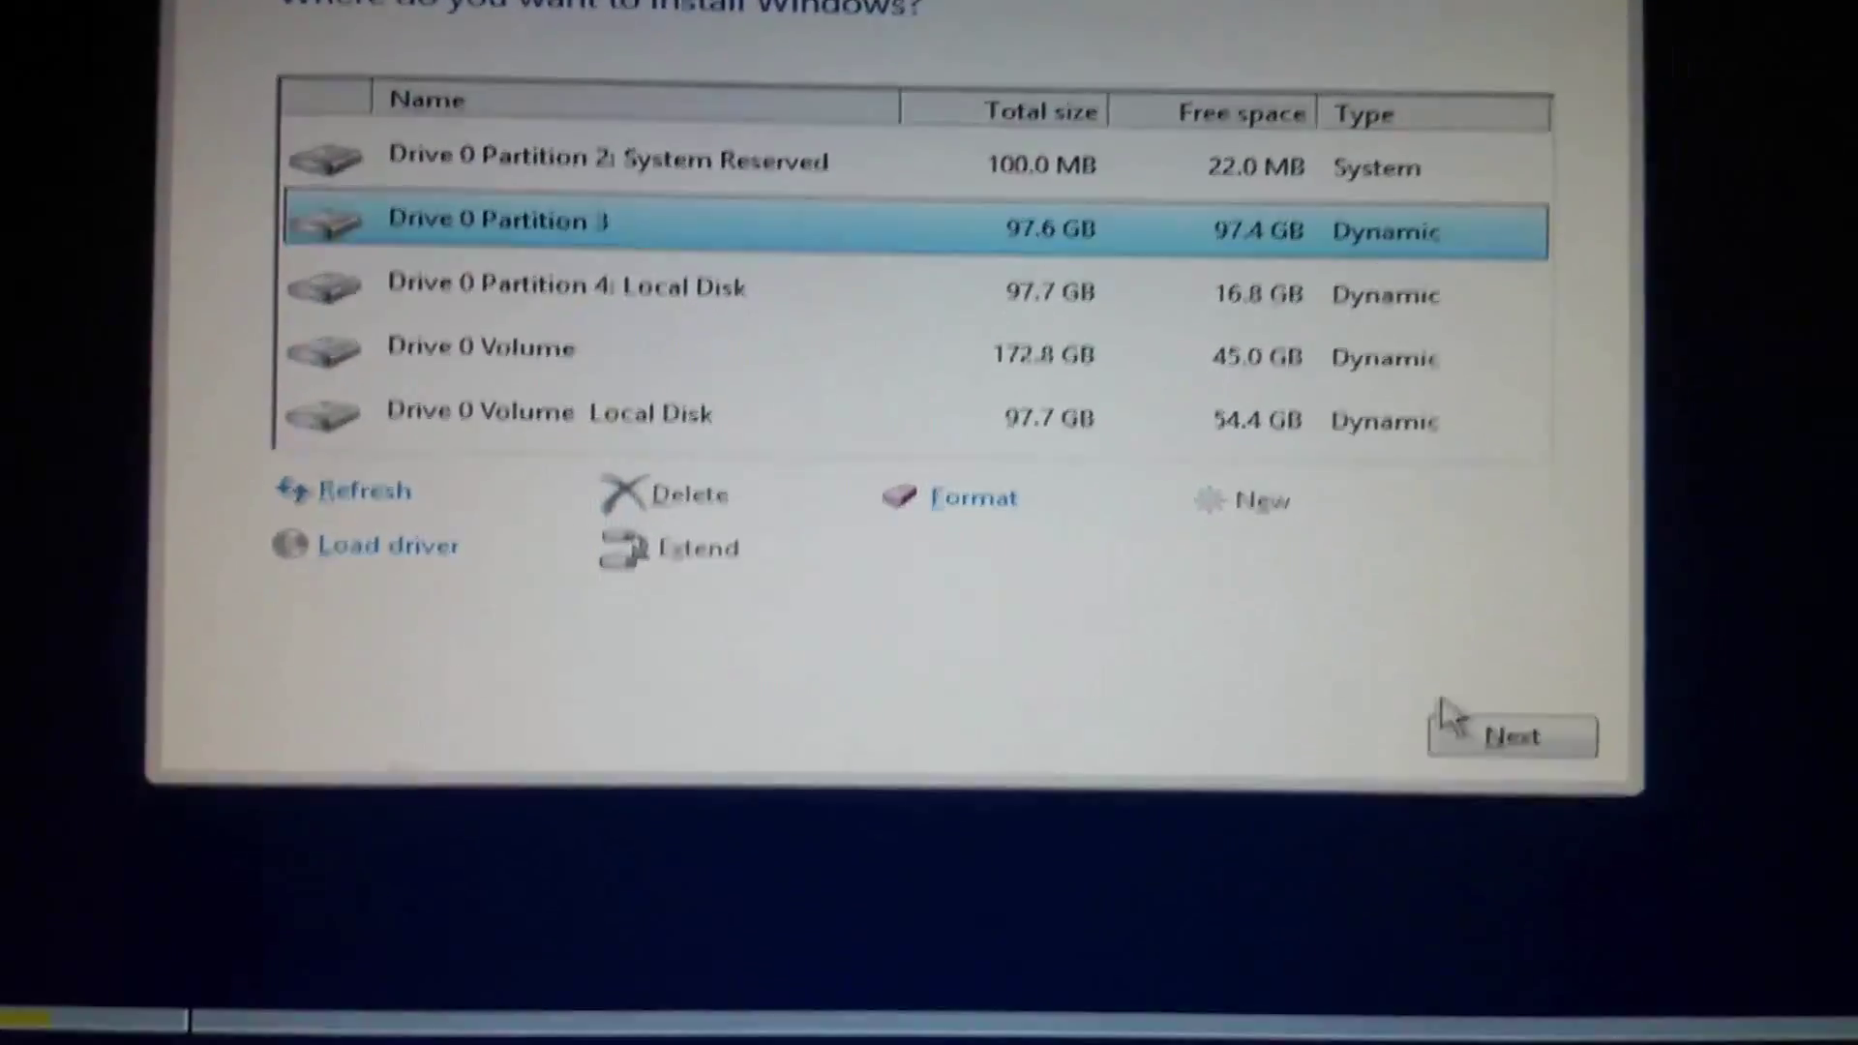
left_click(1518, 789)
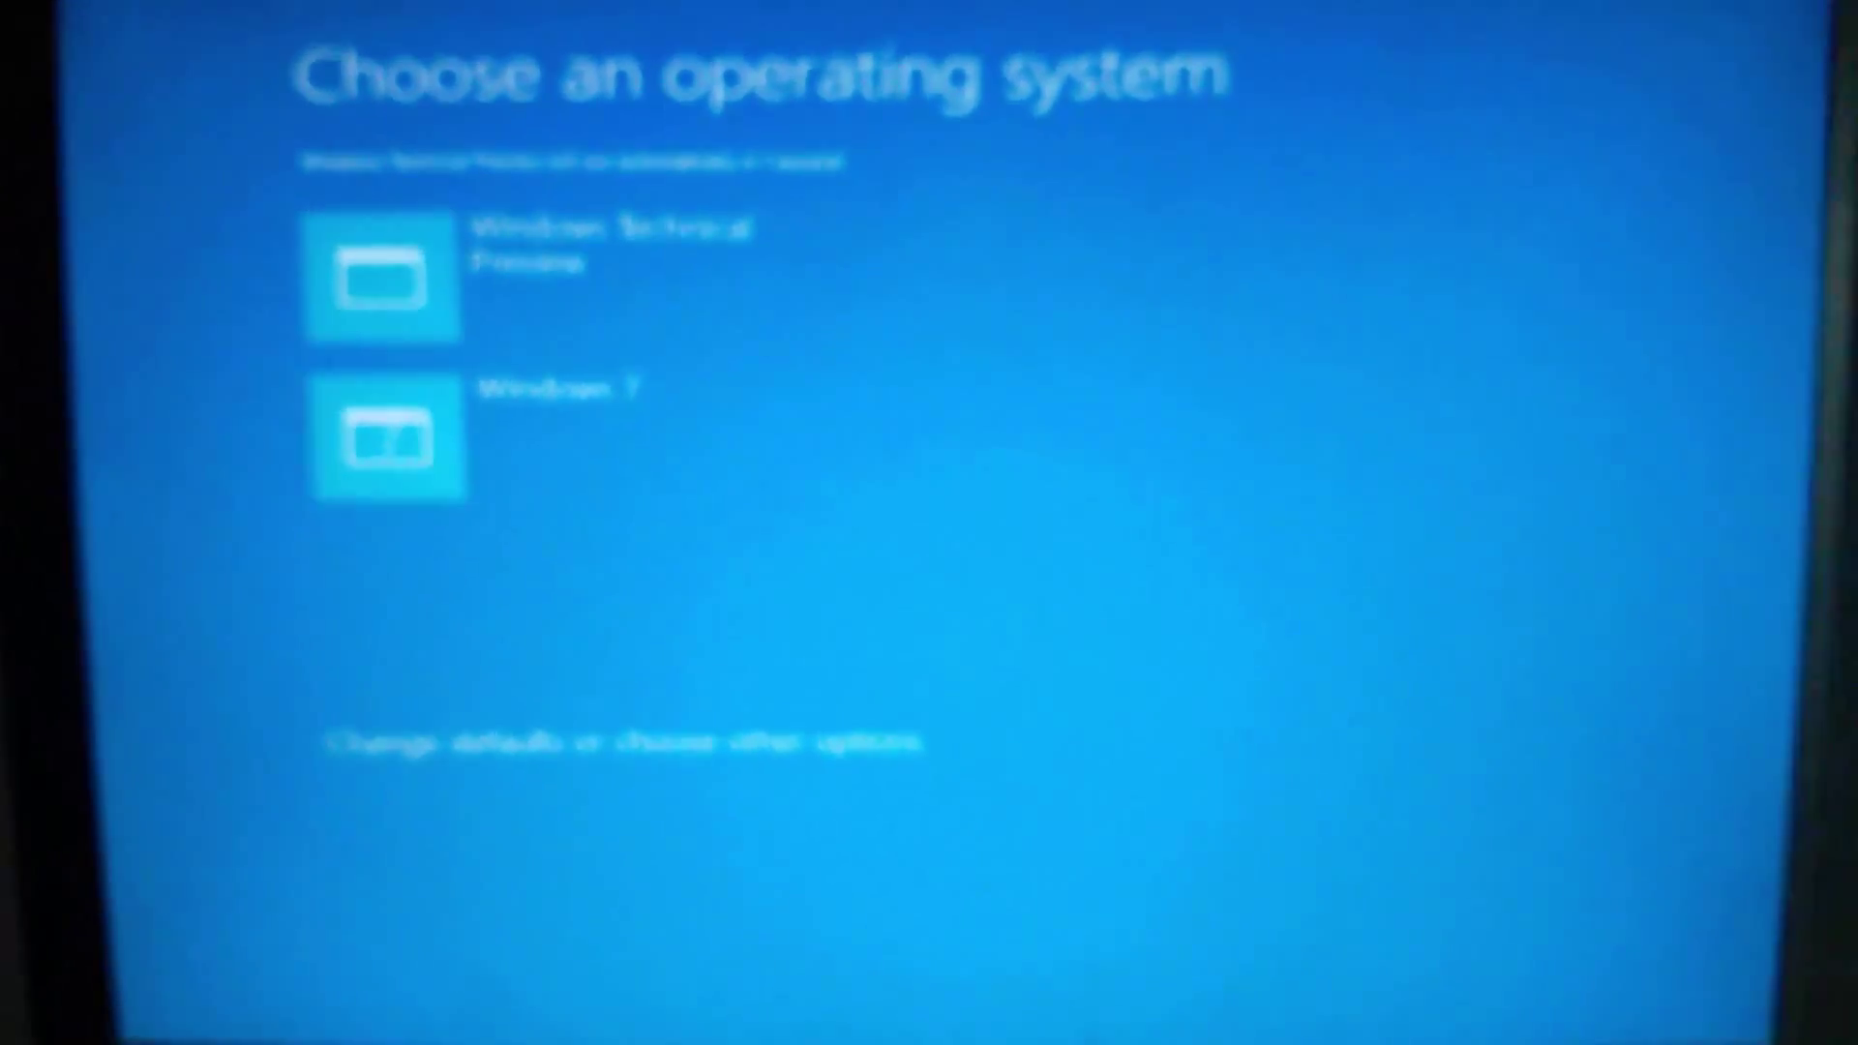
Step: Boot into Windows Technical Preview from the boot manager after installation completes
key("Return")
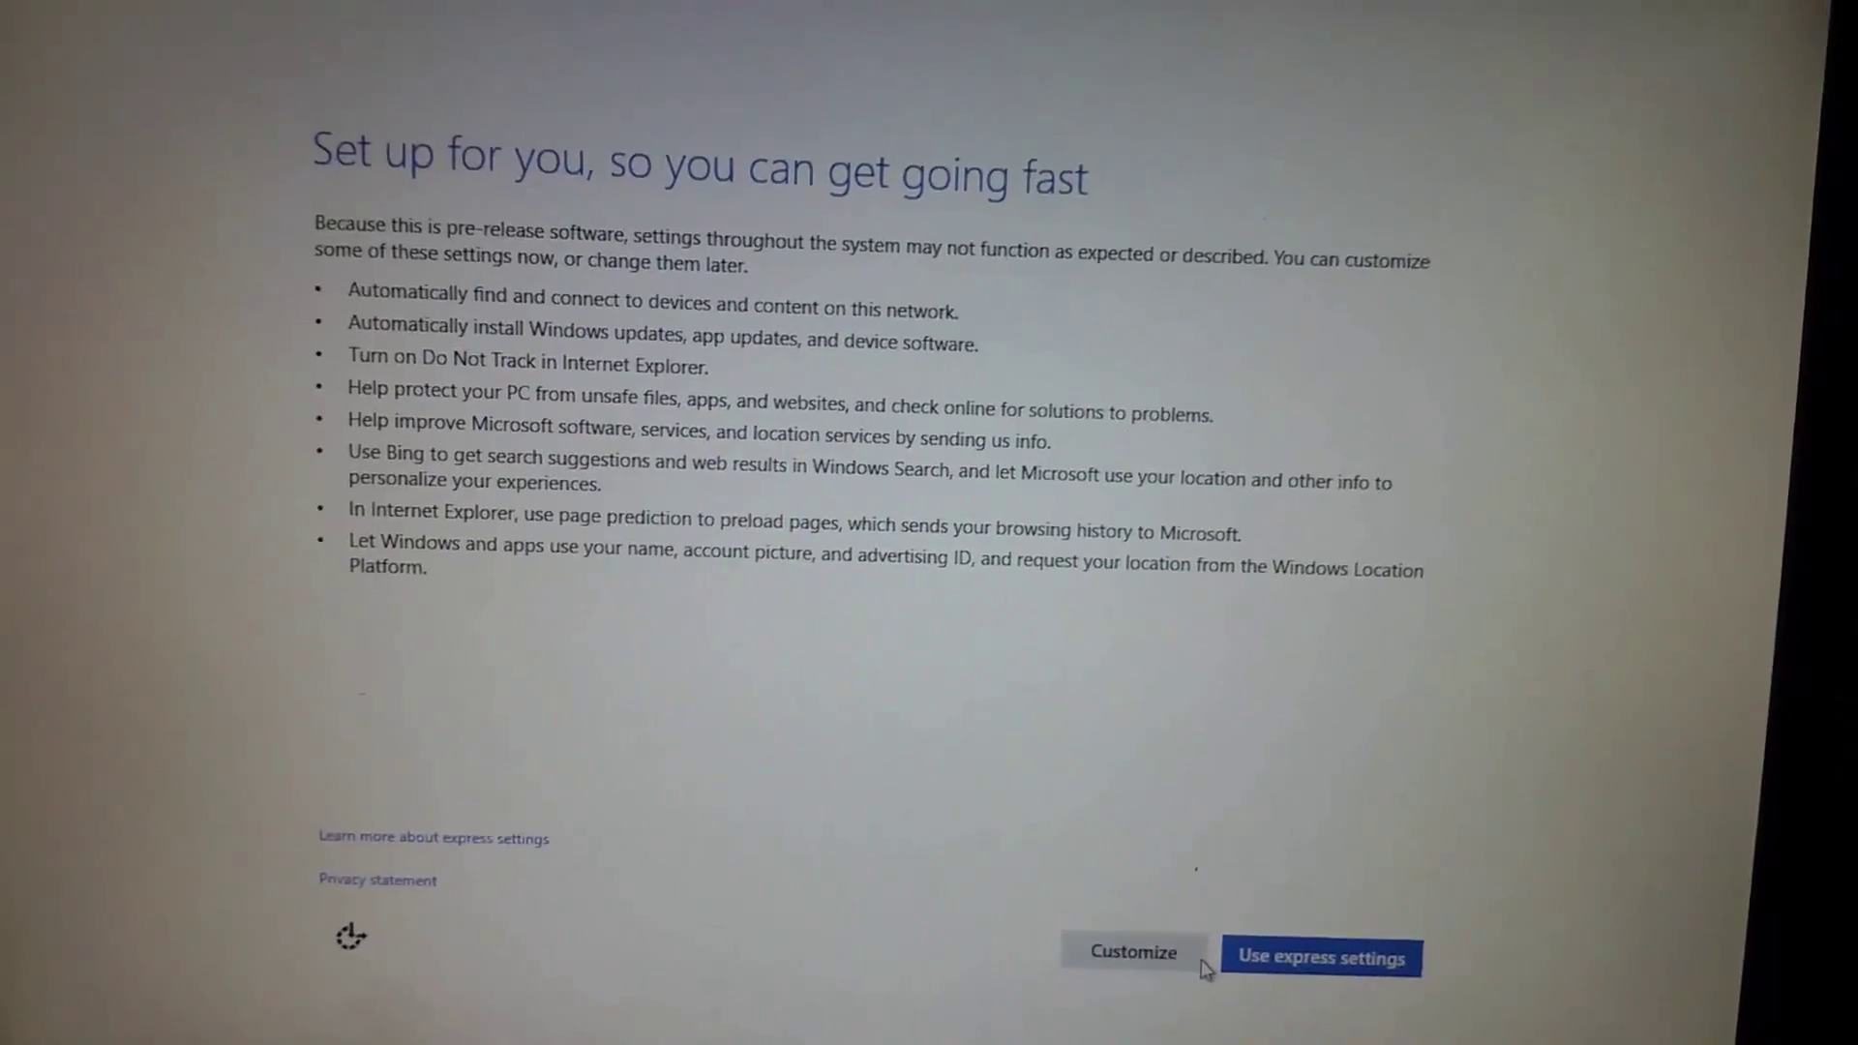
Step: Customize settings, allow device discovery on home networks, and accept the online and info-sharing pages
left_click(1185, 958)
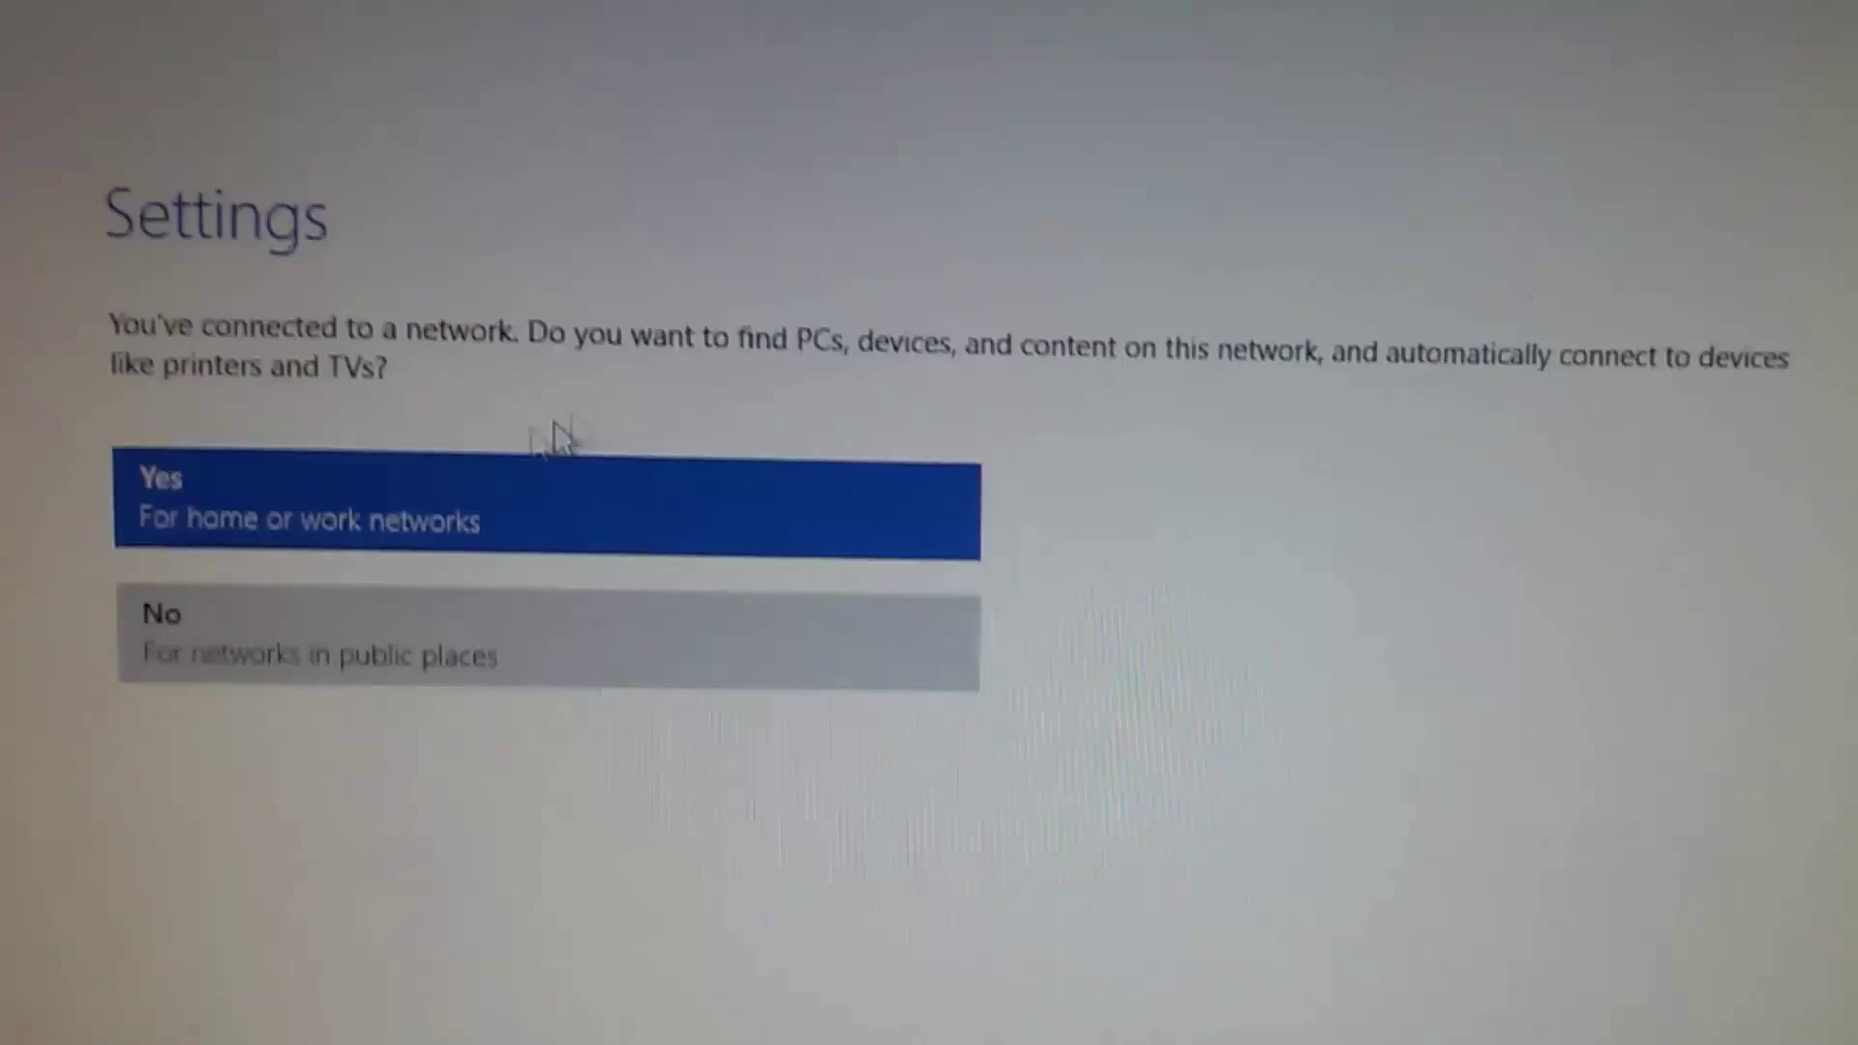
left_click(359, 493)
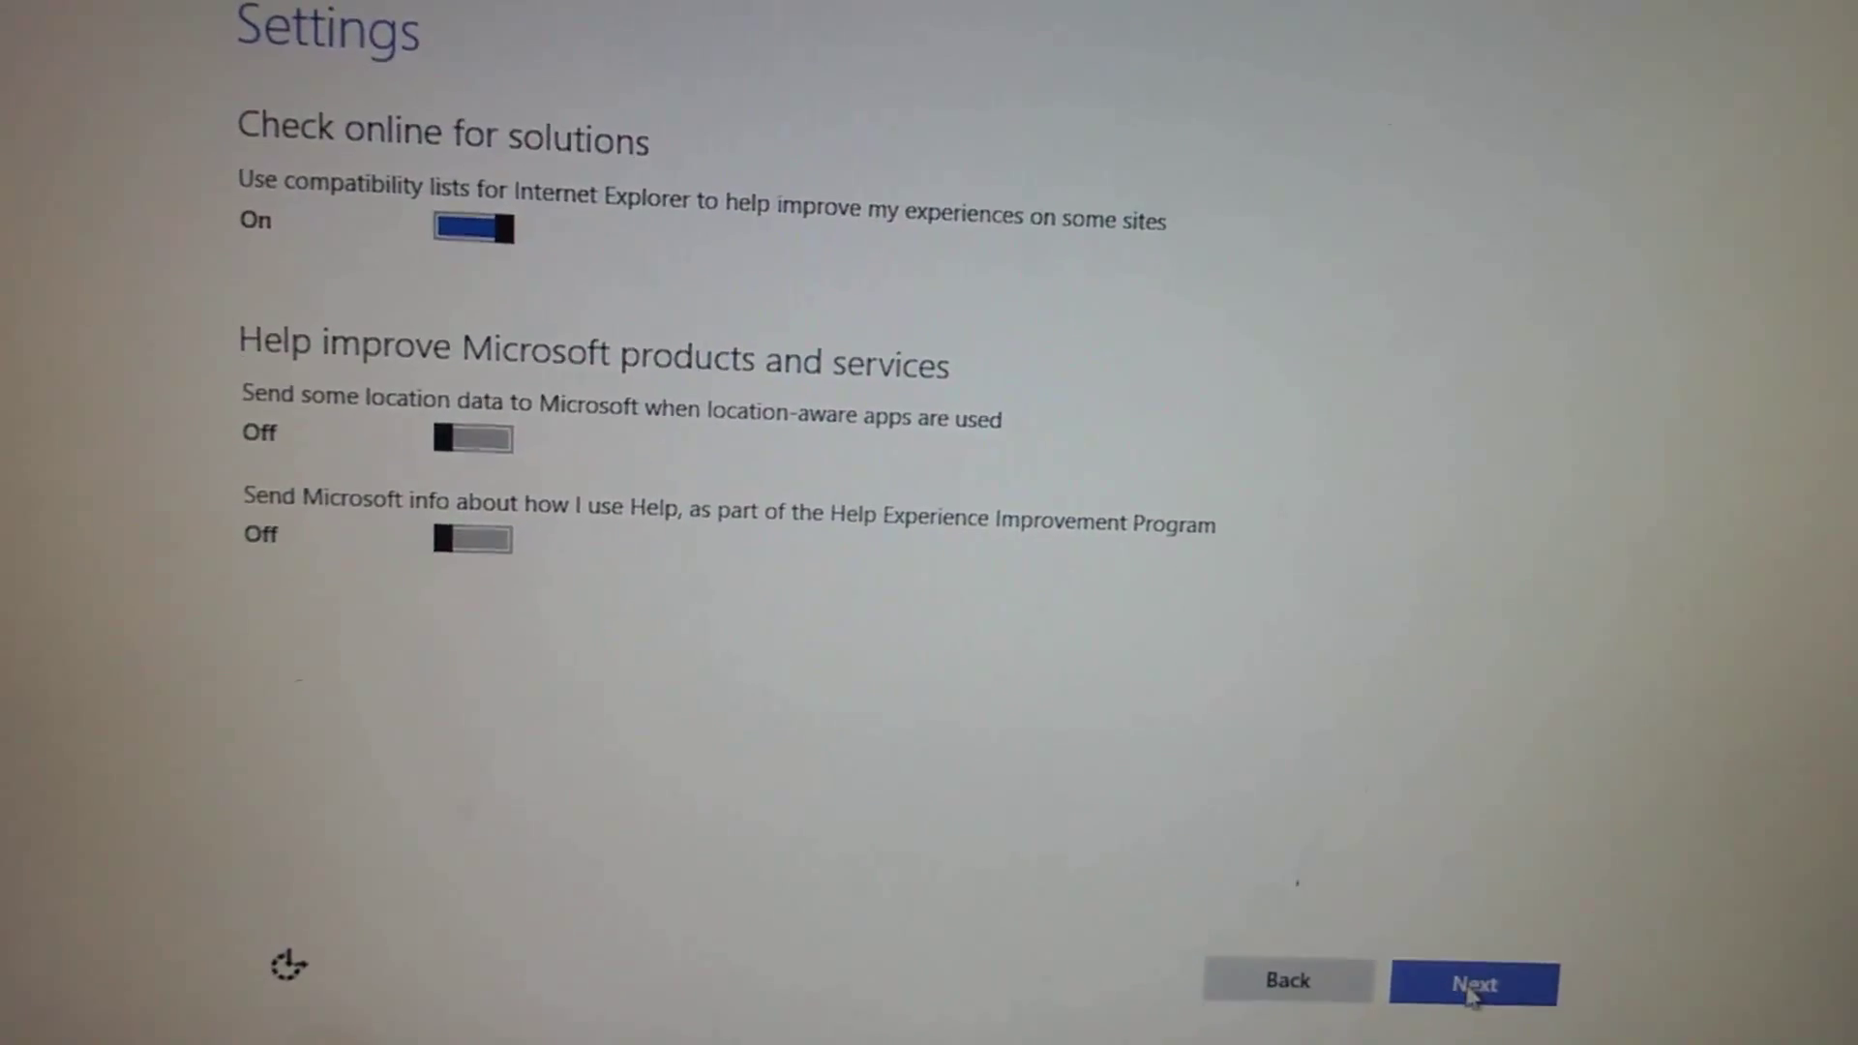
left_click(1473, 987)
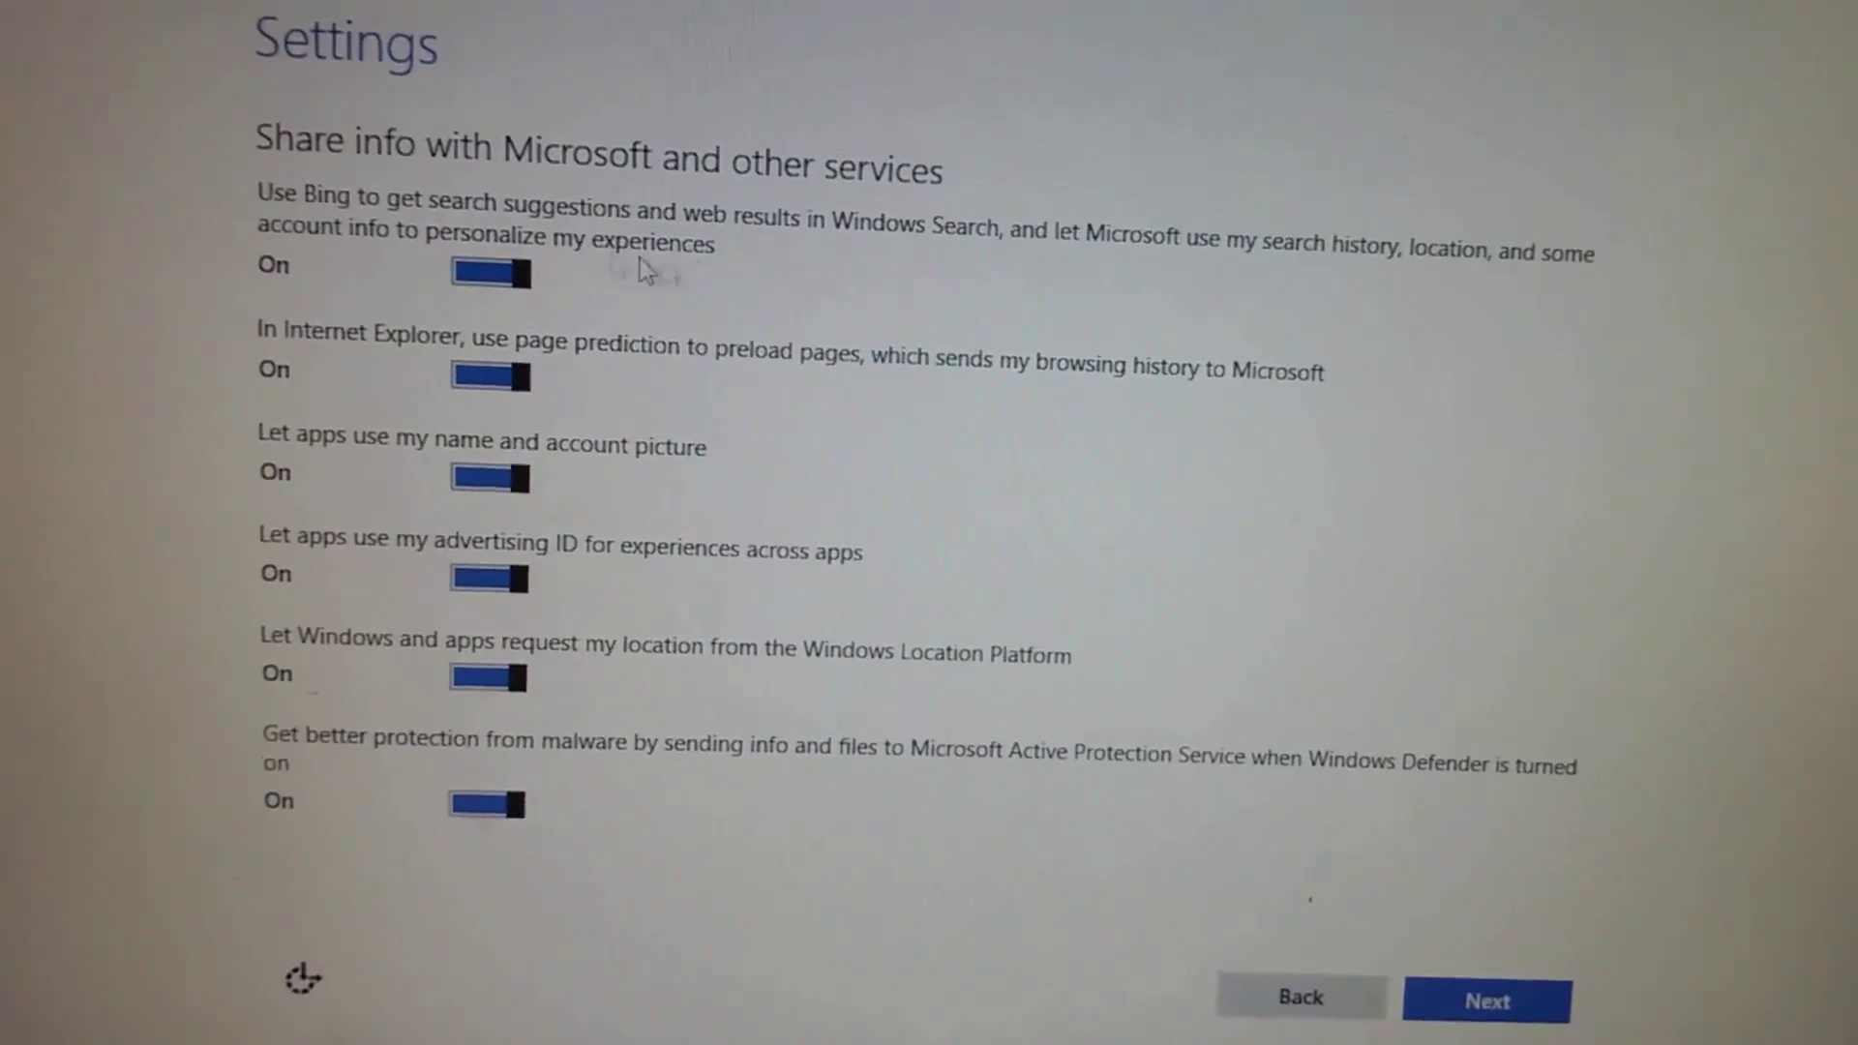
left_click(1420, 980)
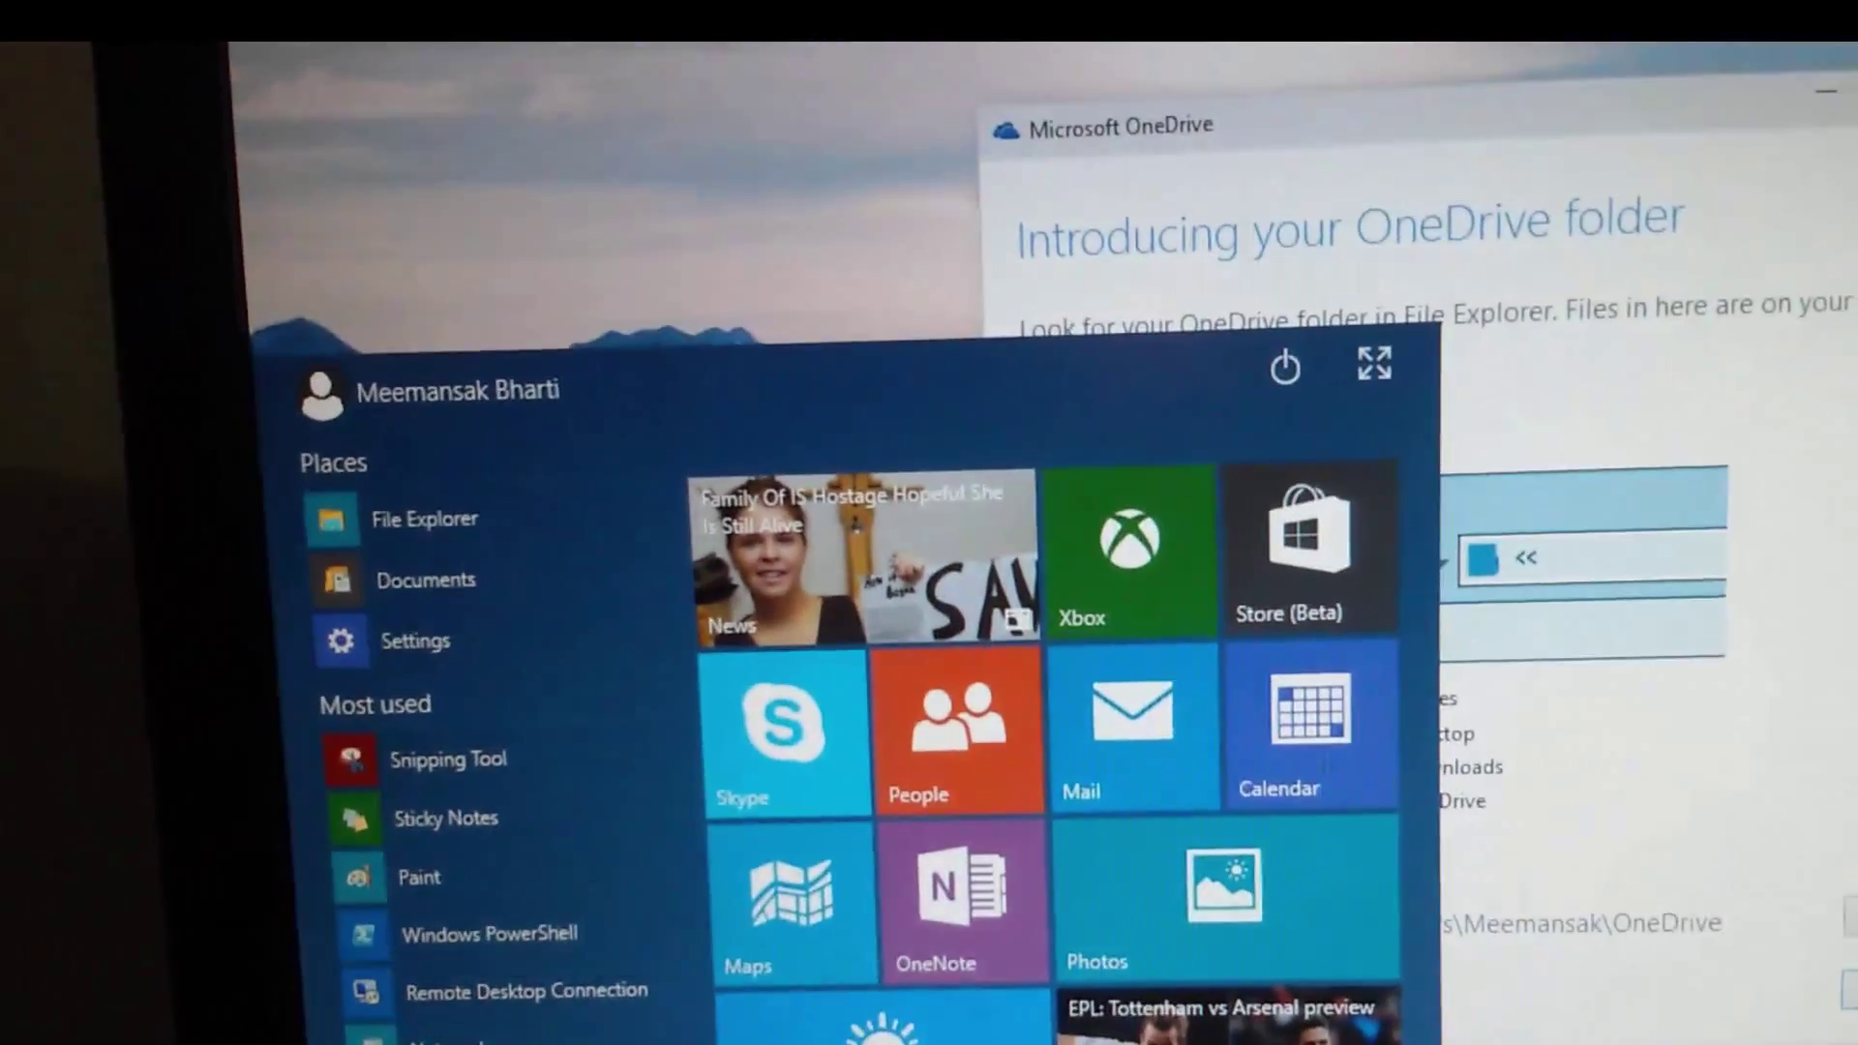
Step: Close the Start menu, keep 'Sync all files and folders' in OneDrive, and approve UAC
left_click(730, 269)
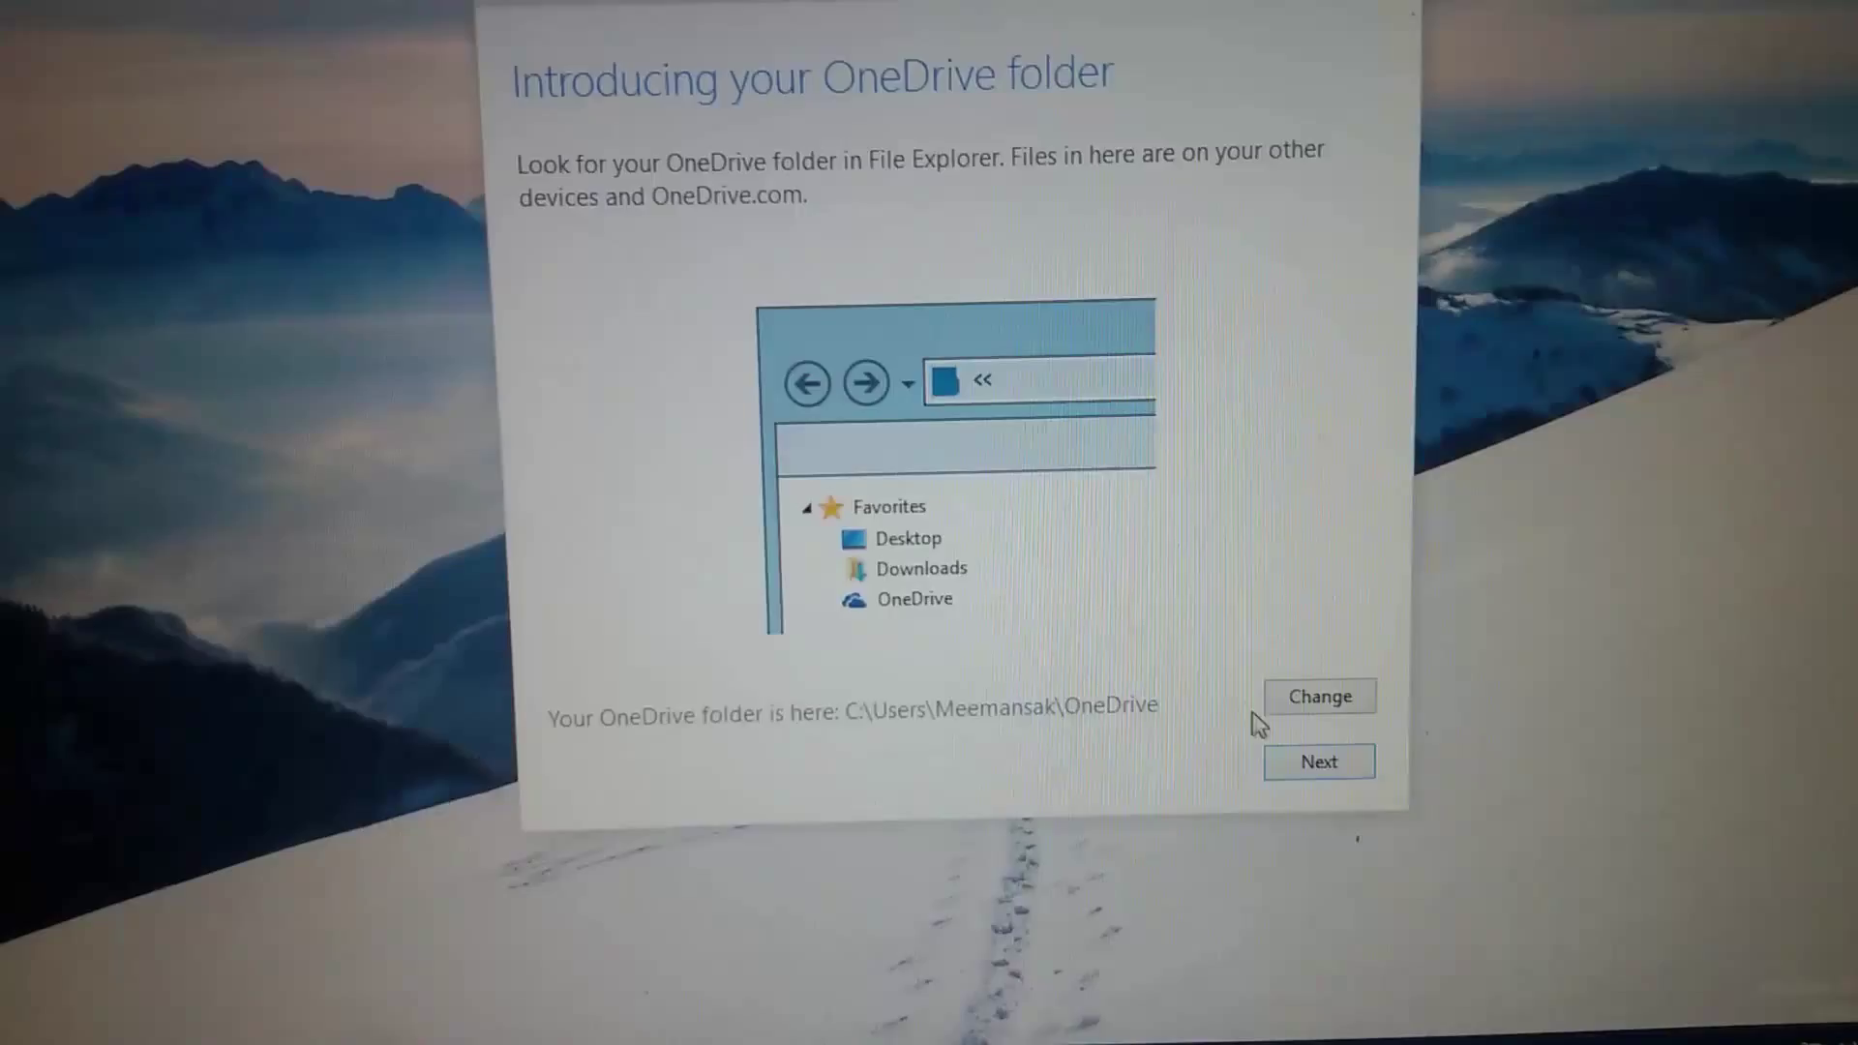
left_click(1286, 800)
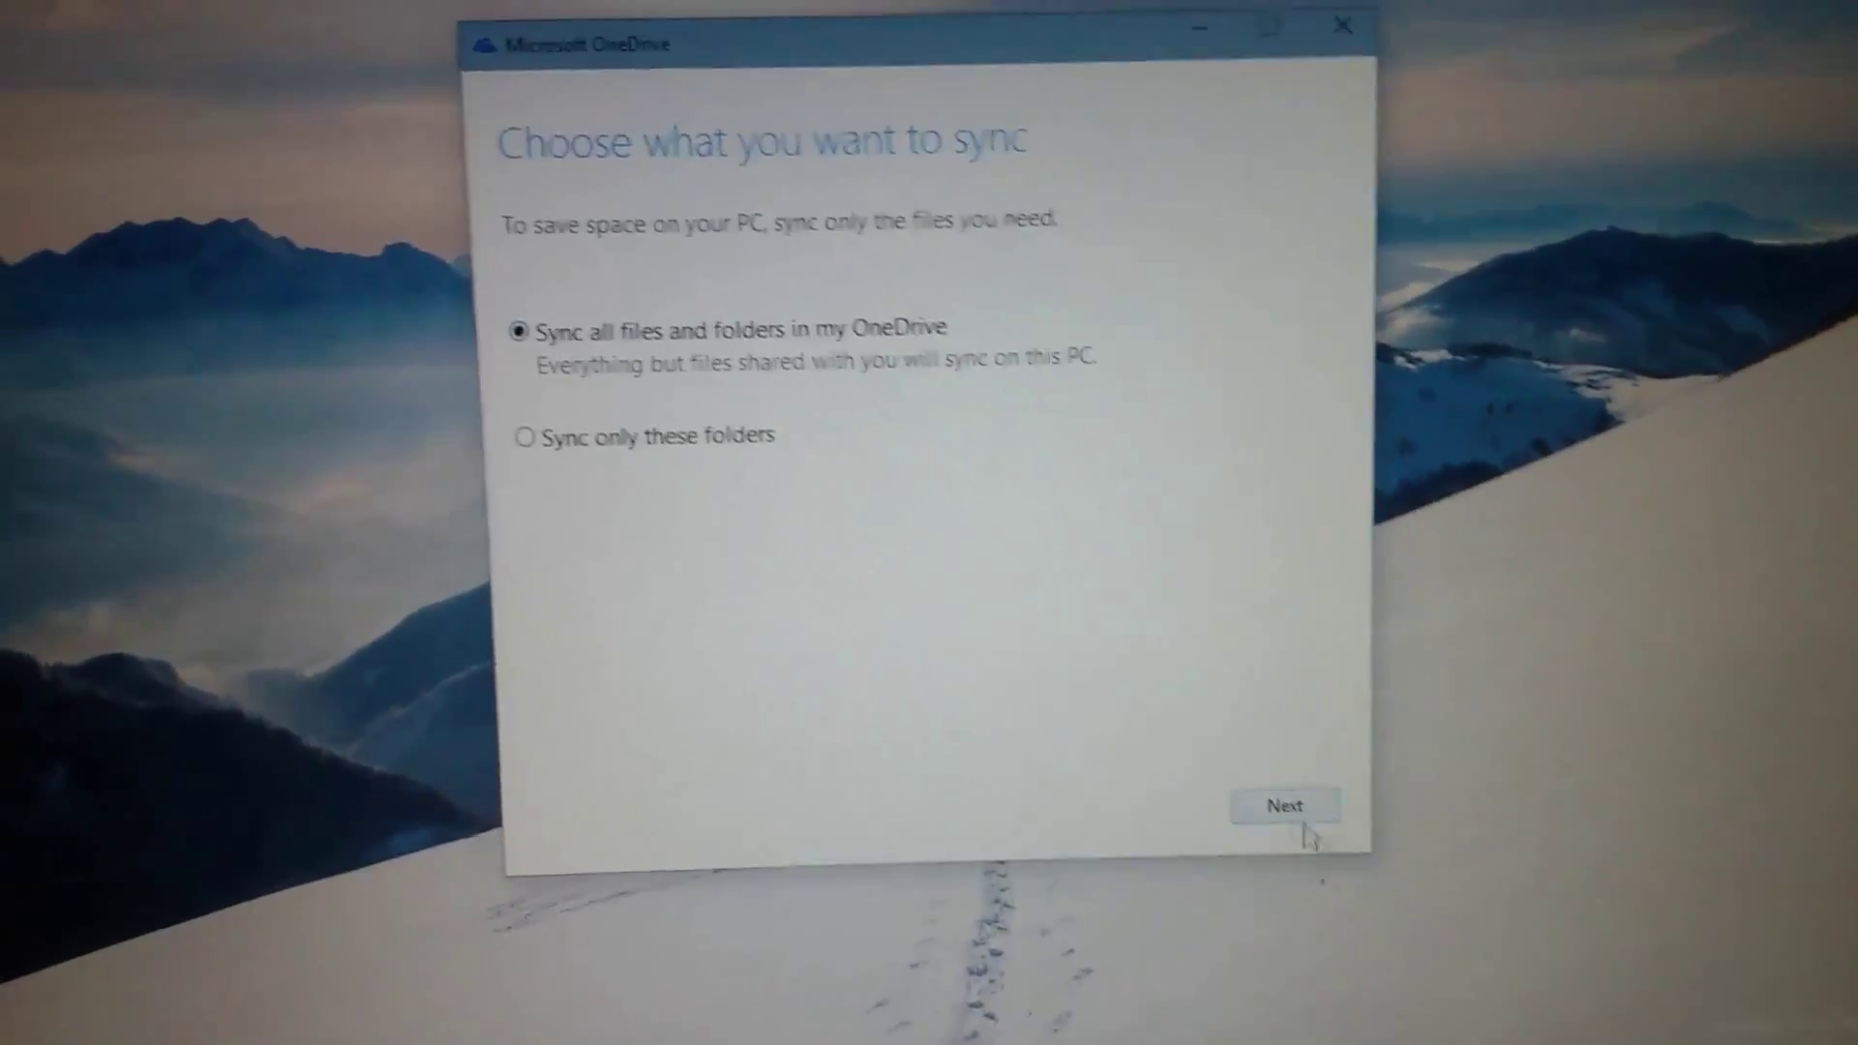
left_click(1287, 803)
left_click(1088, 601)
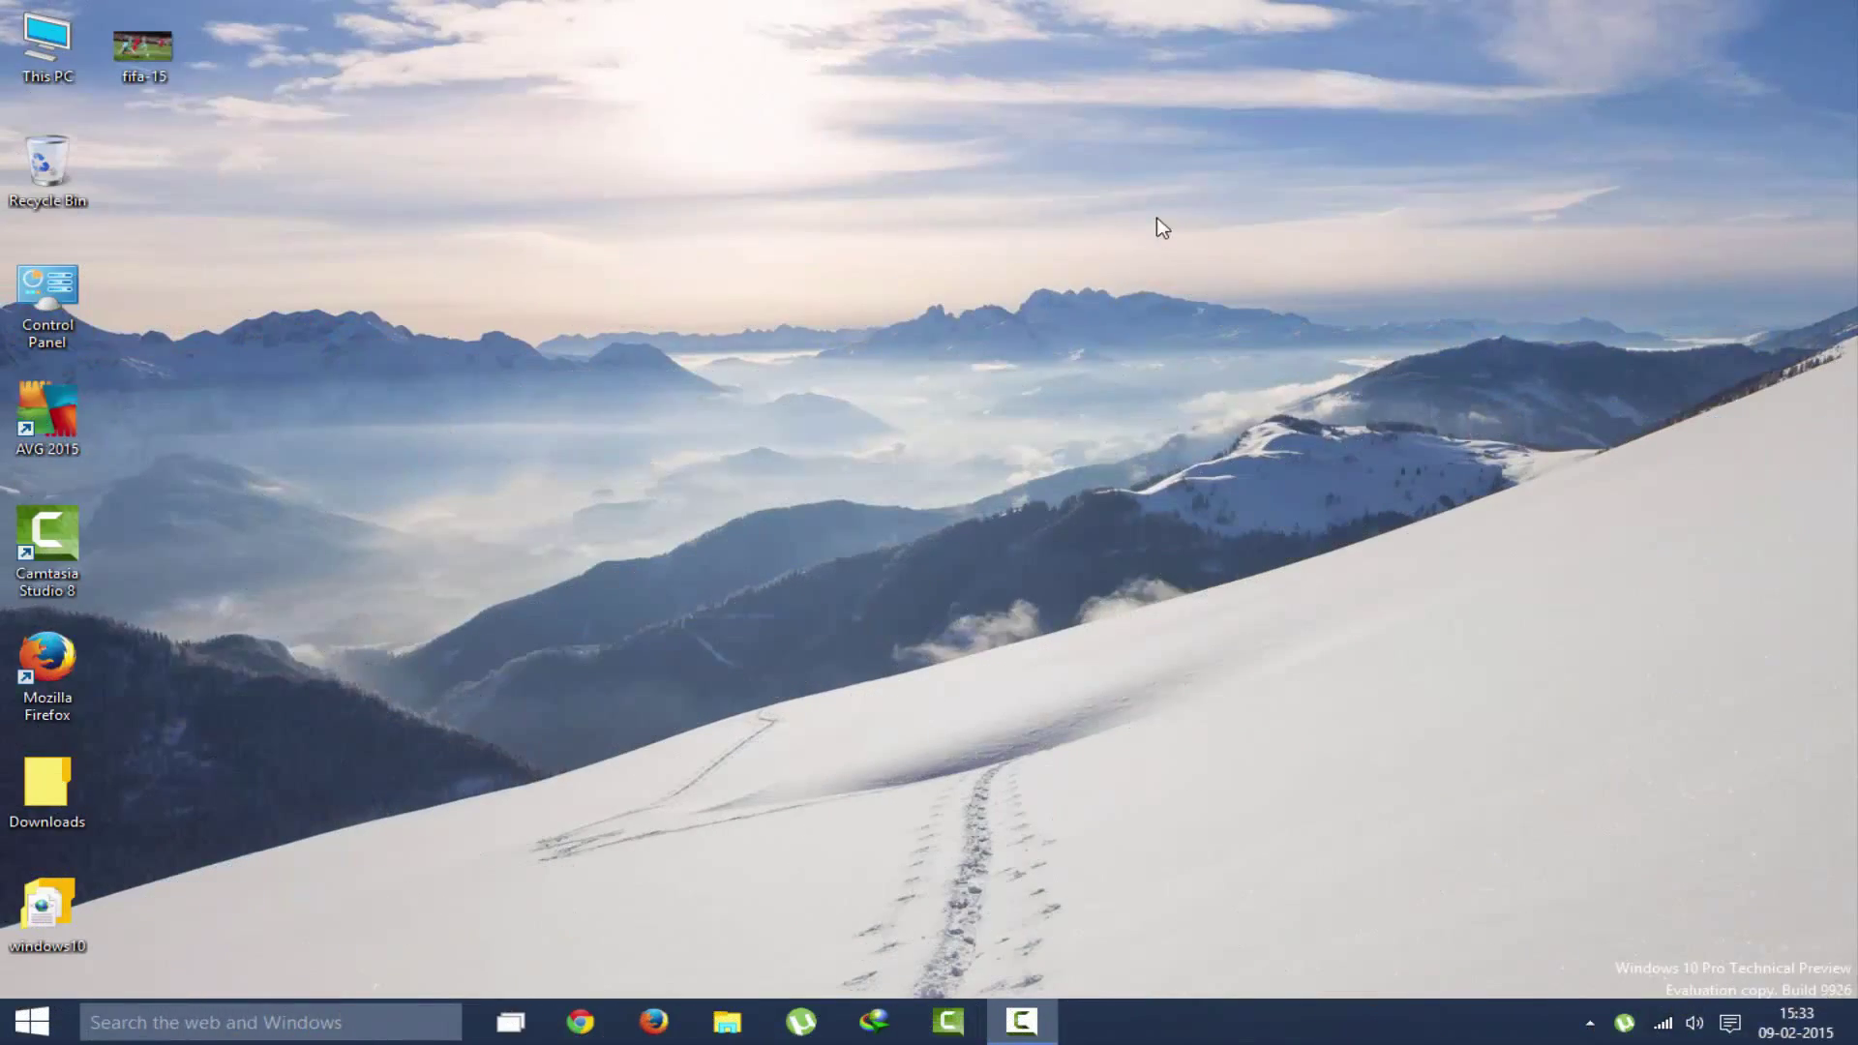
Step: Refresh the desktop, open the Start menu, and show its account options
right_click(866, 231)
left_click(929, 284)
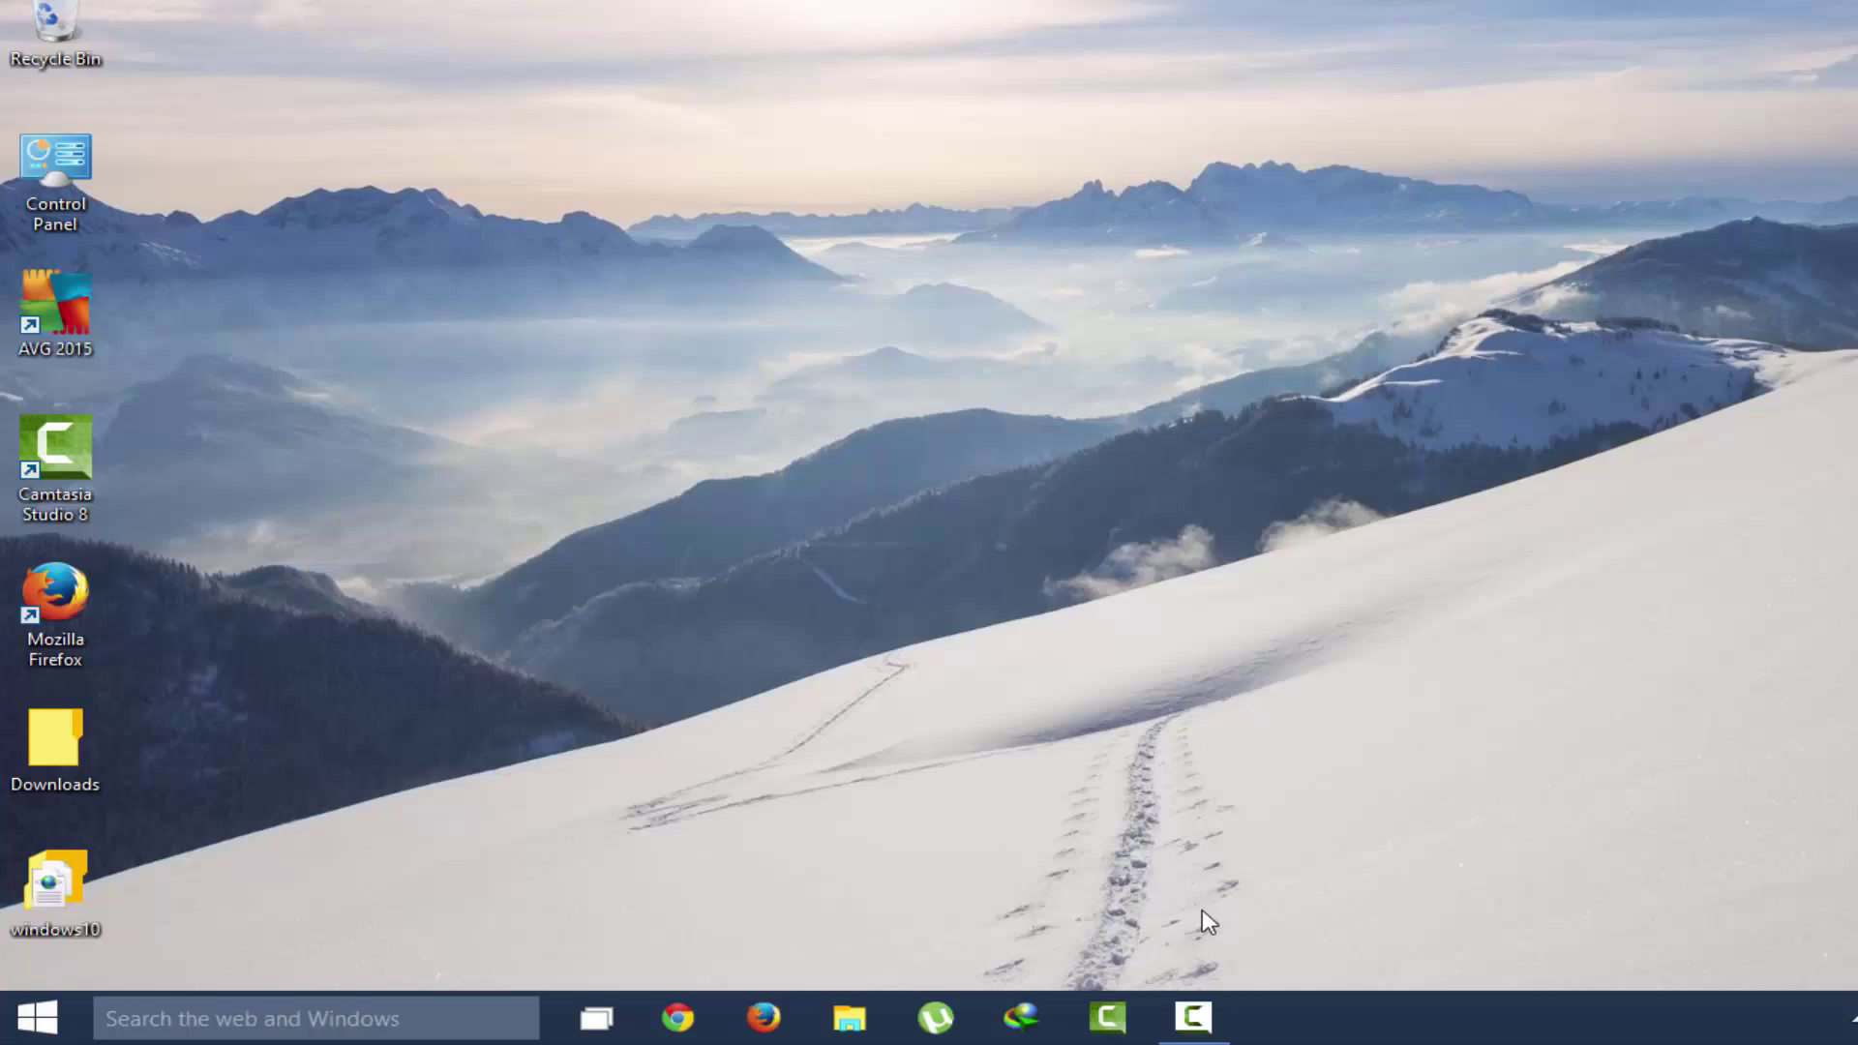
key("super")
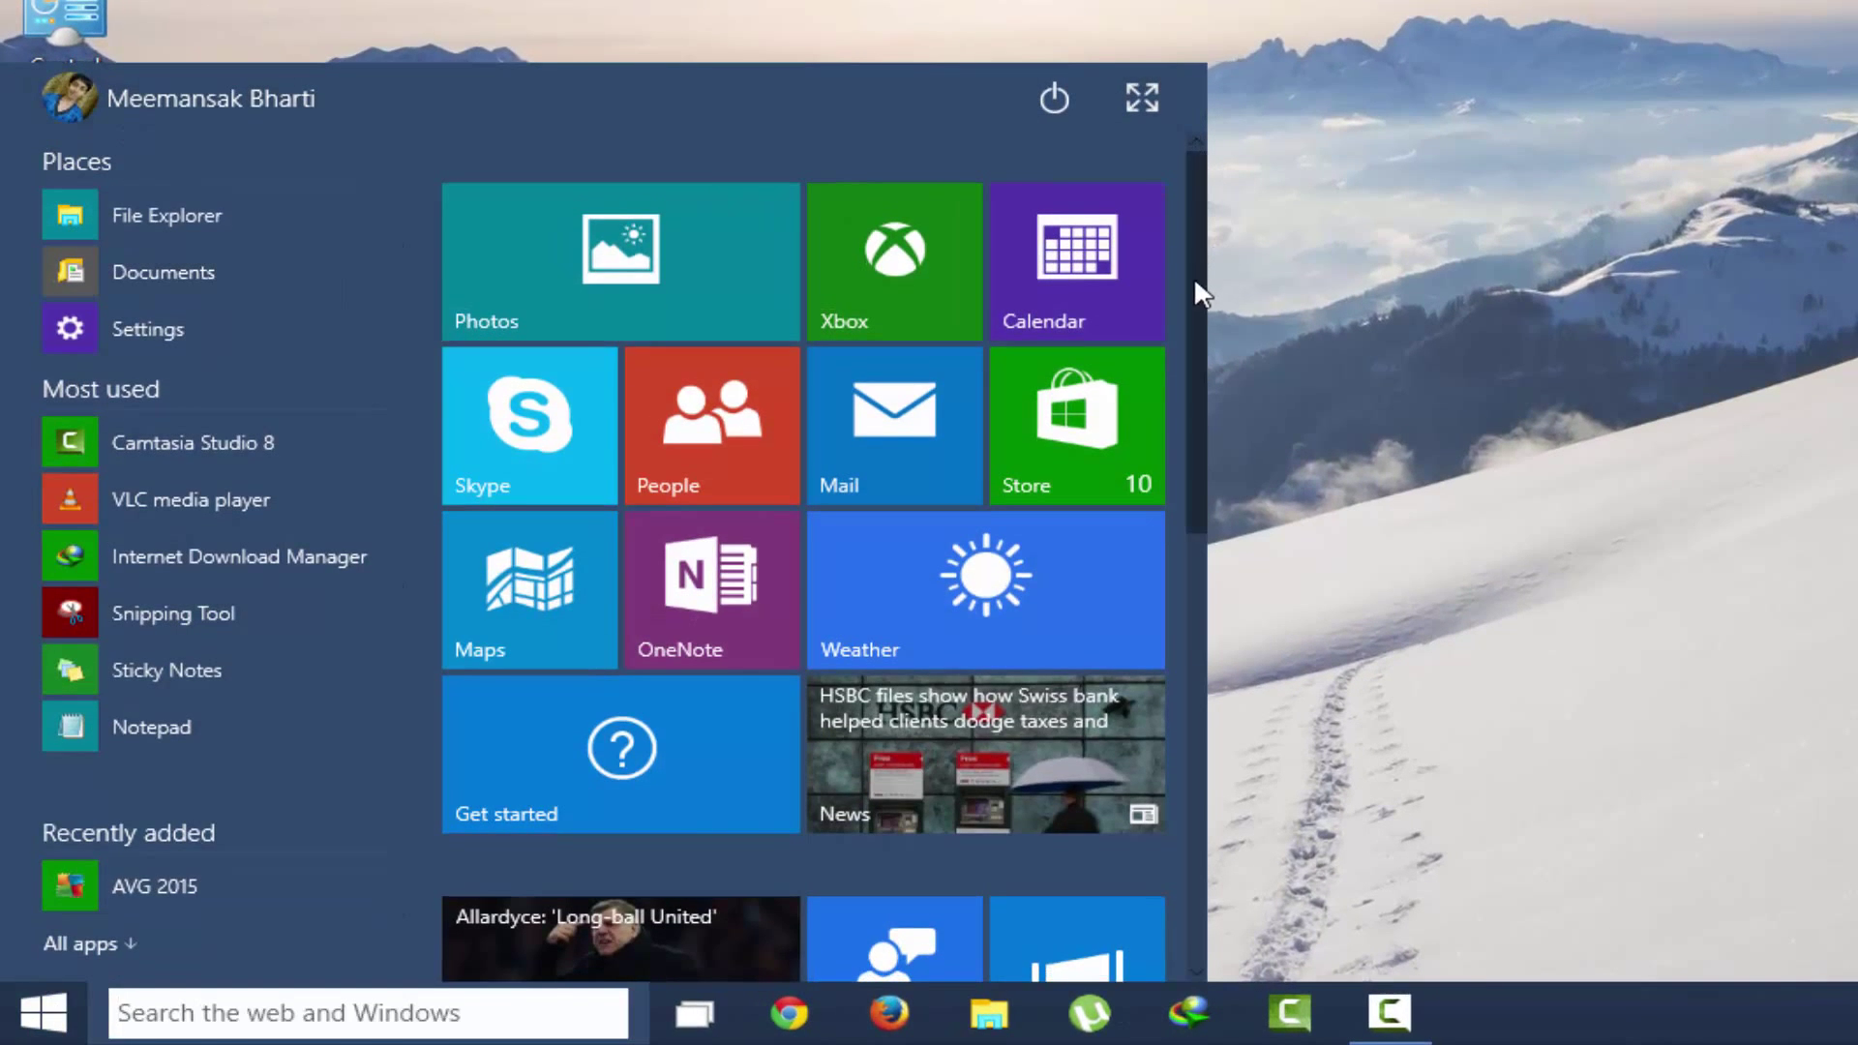
mouse_move(1195, 281)
left_mouse_down()
mouse_move(1181, 767)
mouse_move(1248, 299)
mouse_move(1193, 193)
left_mouse_up()
scroll(904, 356, "down", 2)
scroll(897, 537, "down", 3)
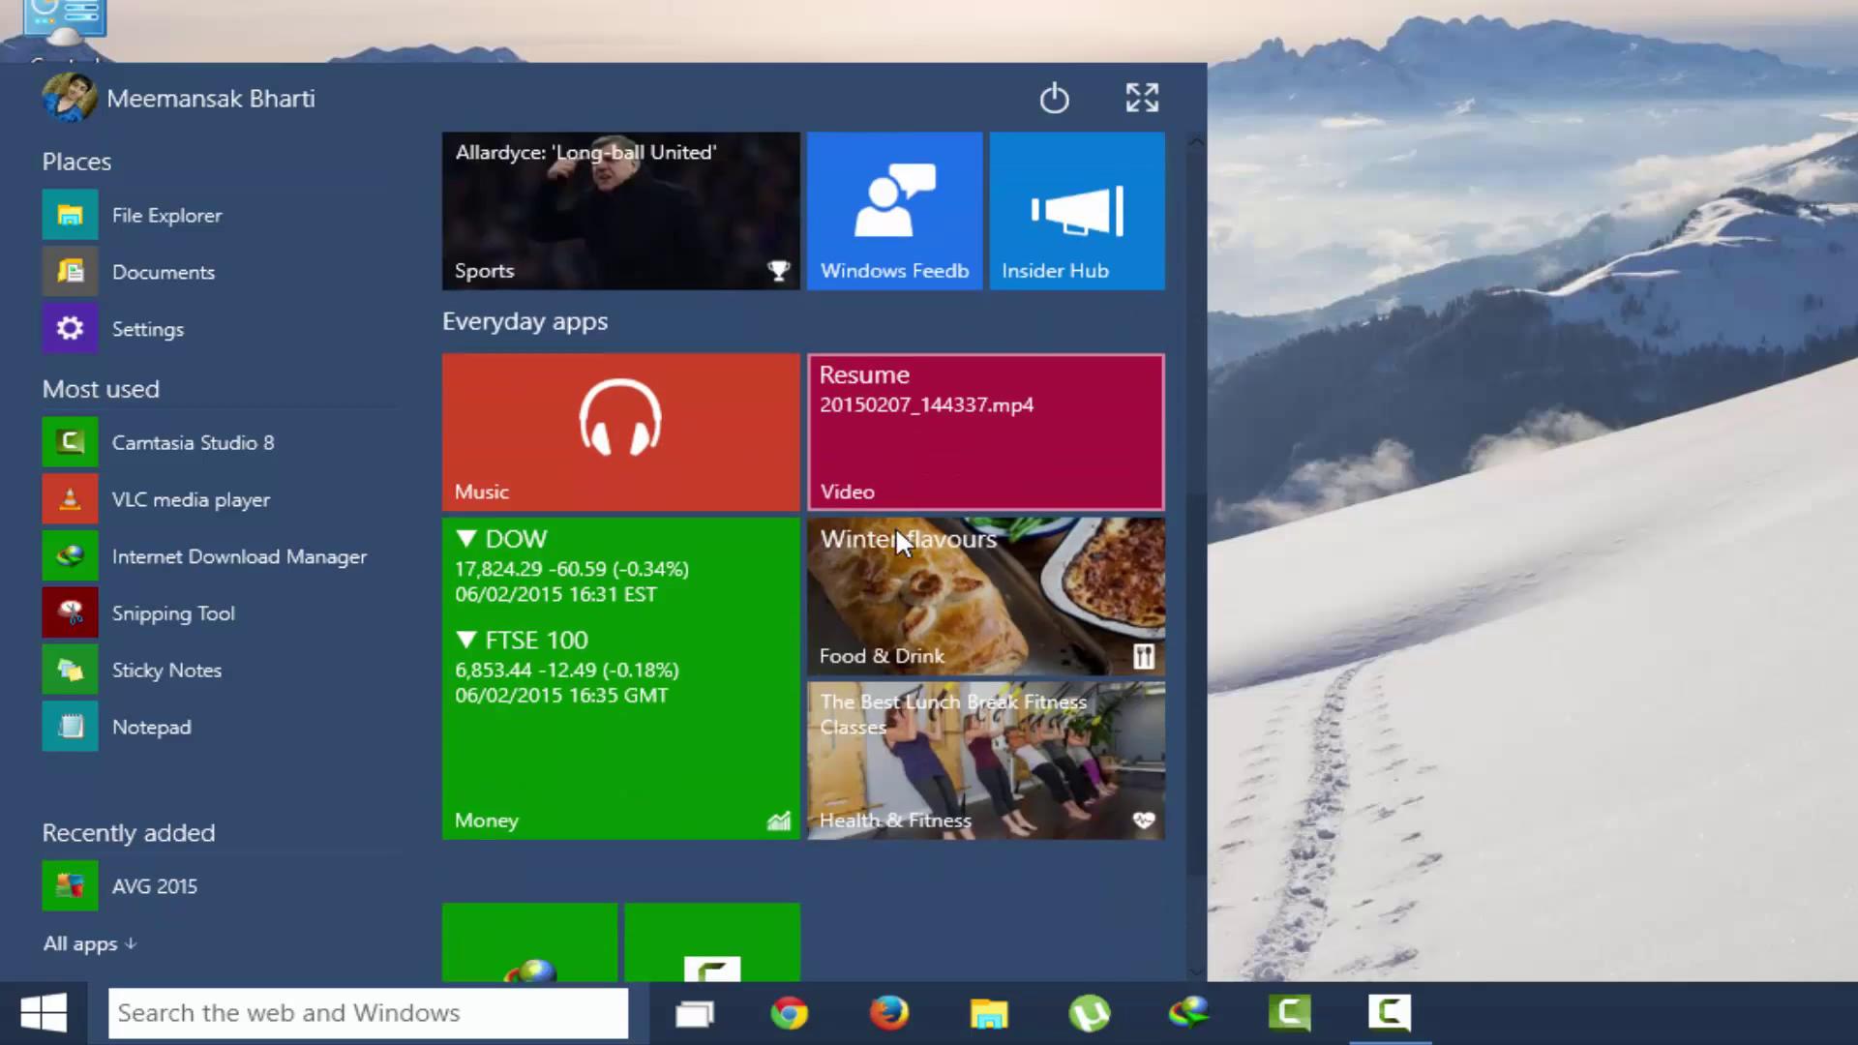
scroll(895, 538, "down", 1)
left_click_drag(681, 590, 1079, 596)
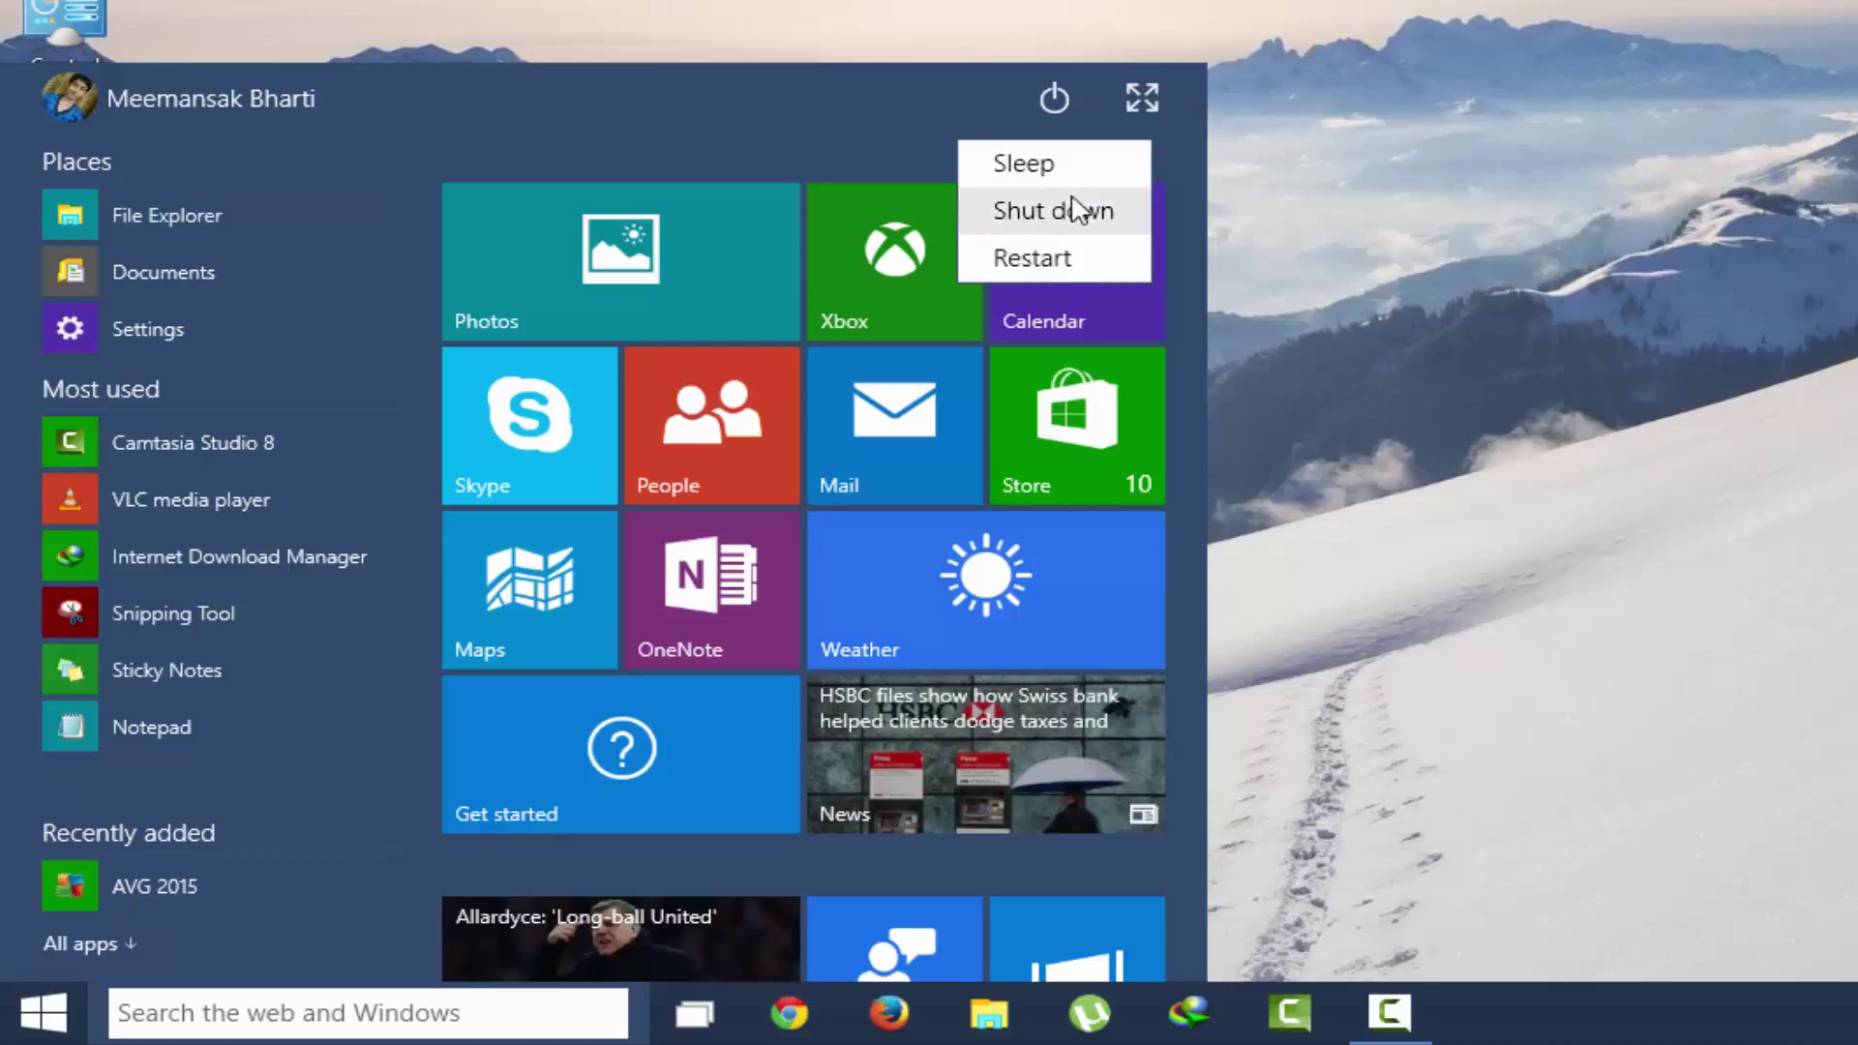
left_click(257, 97)
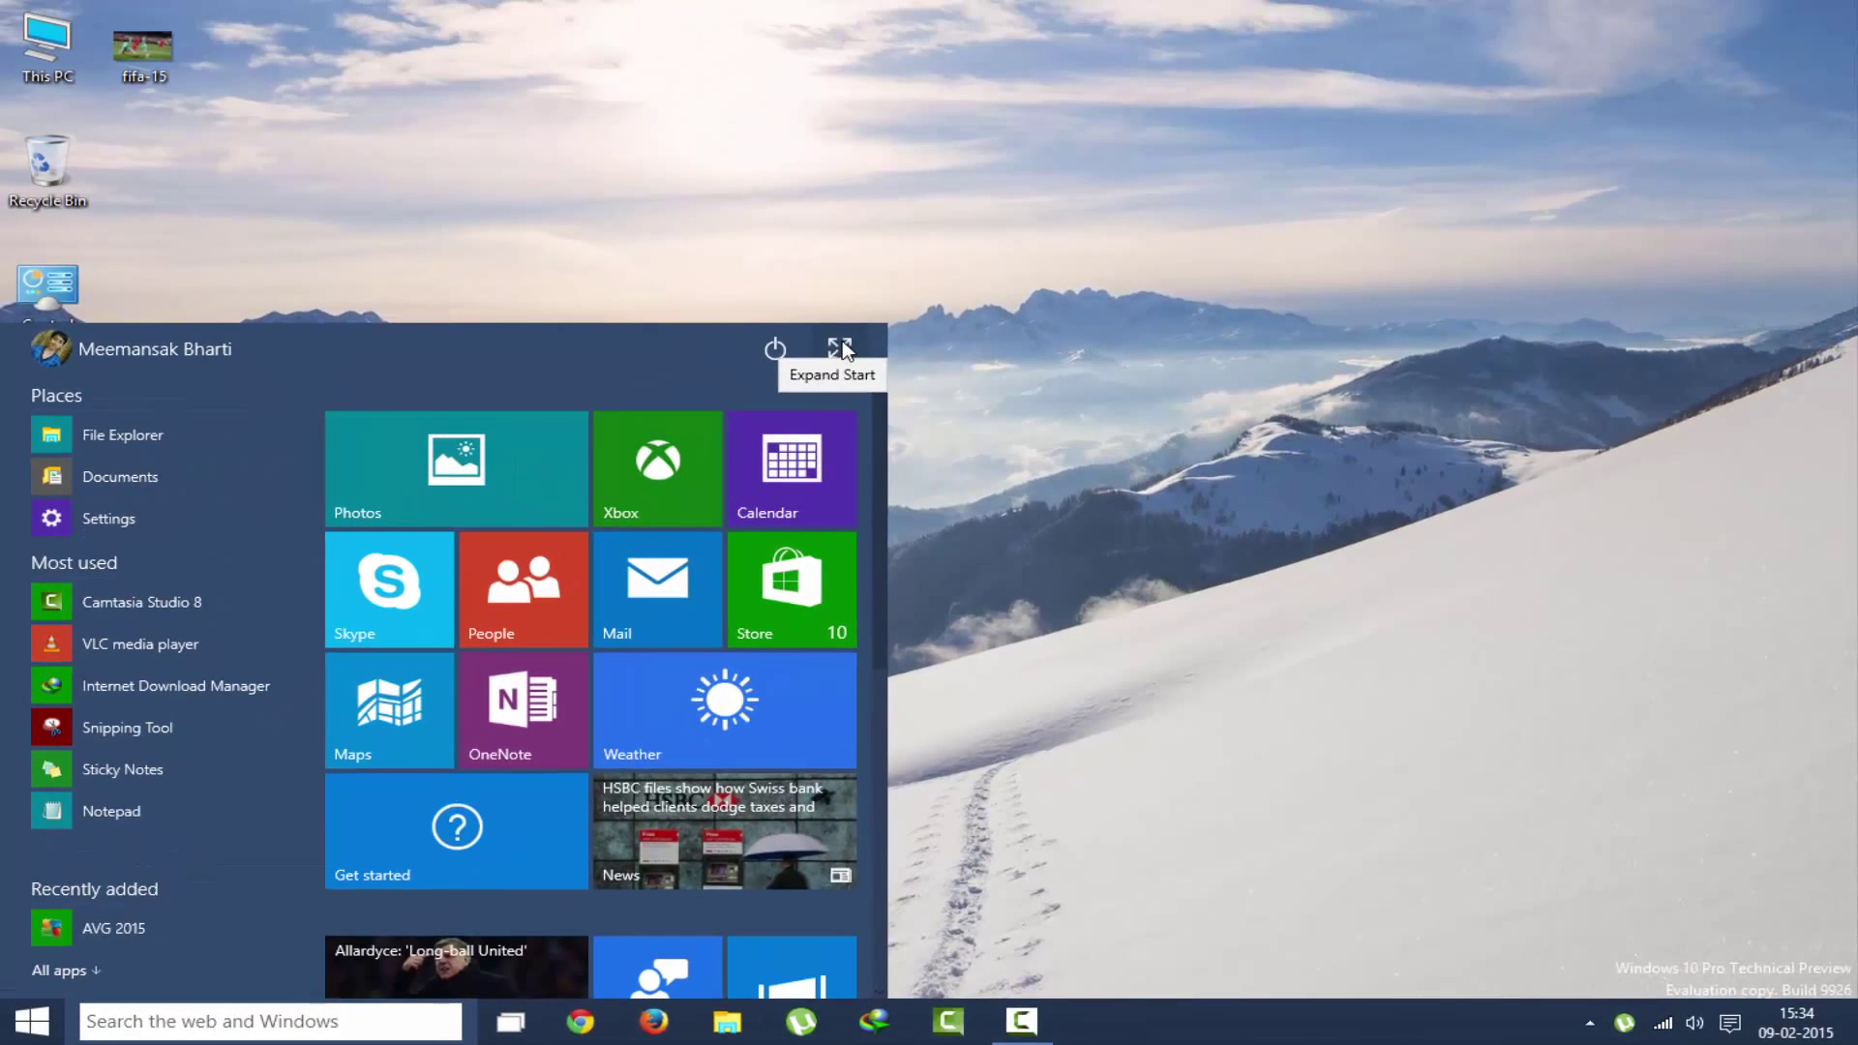
Step: Expand Start to full screen, then open and close the Weather app
left_click(843, 349)
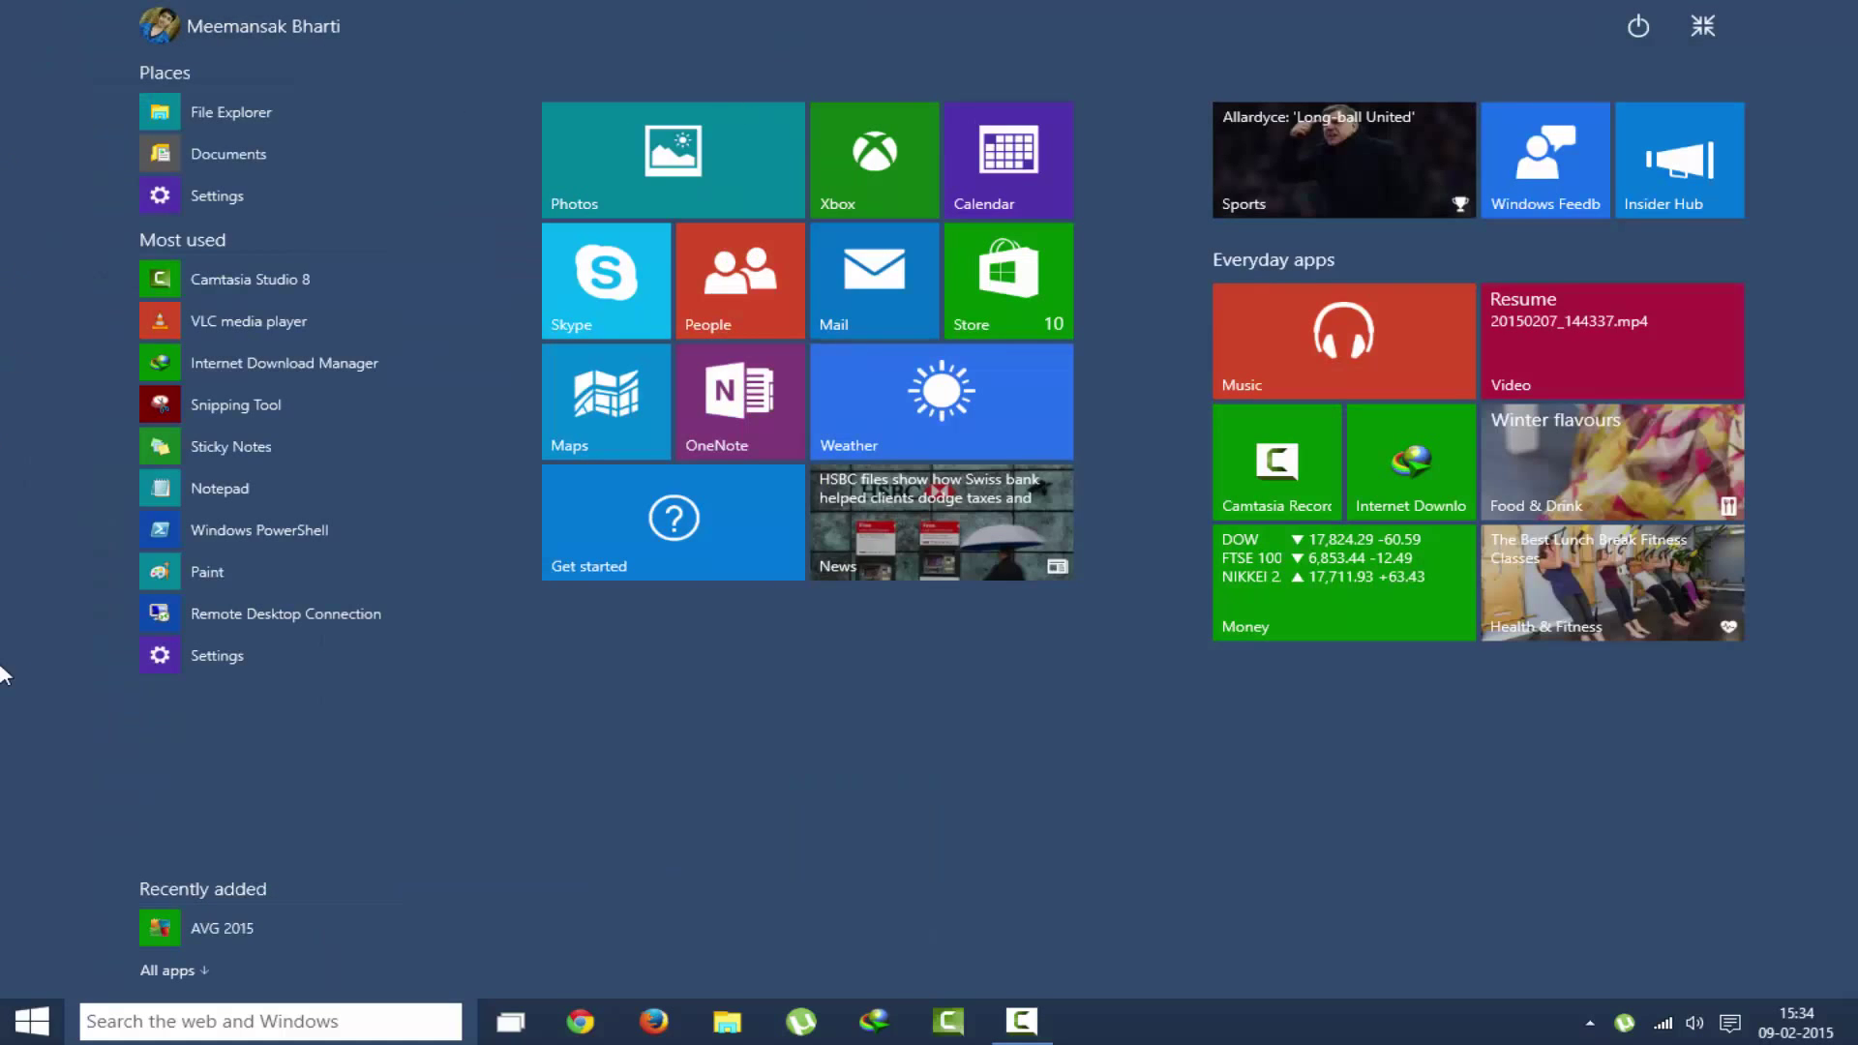
left_click(941, 400)
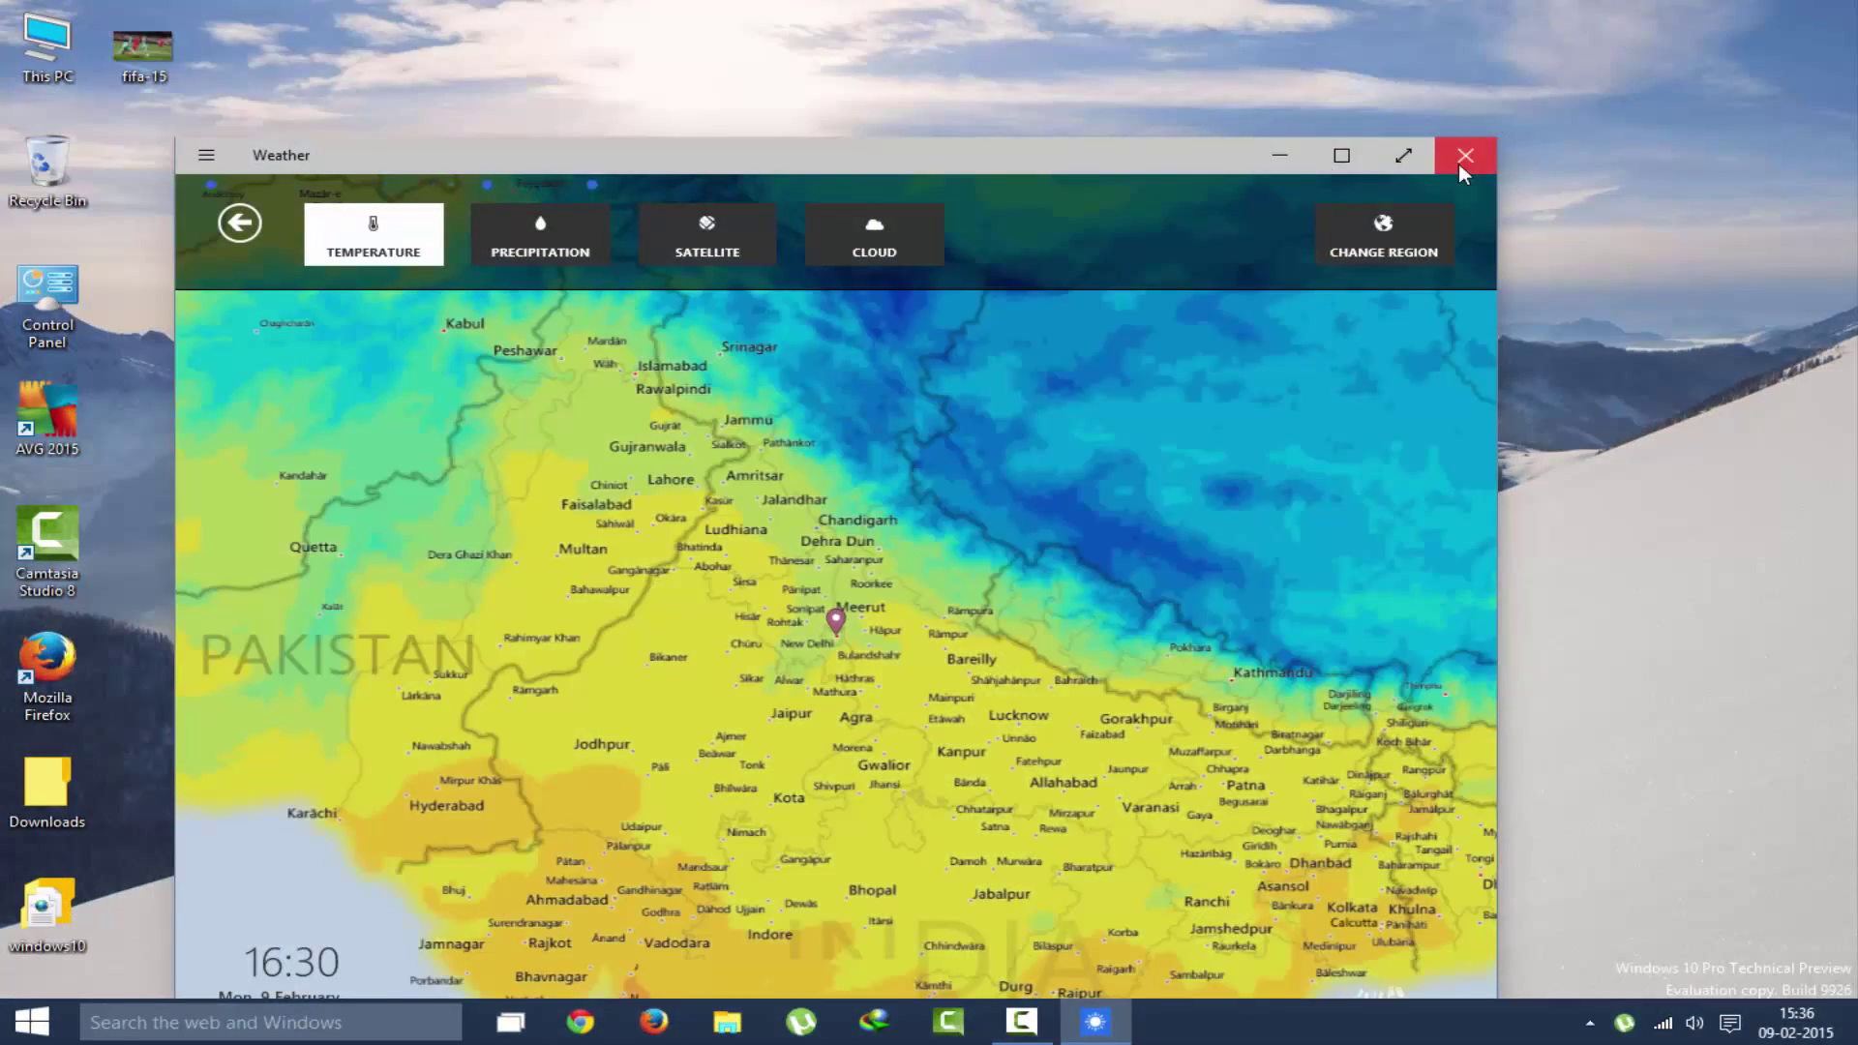
left_click(1463, 158)
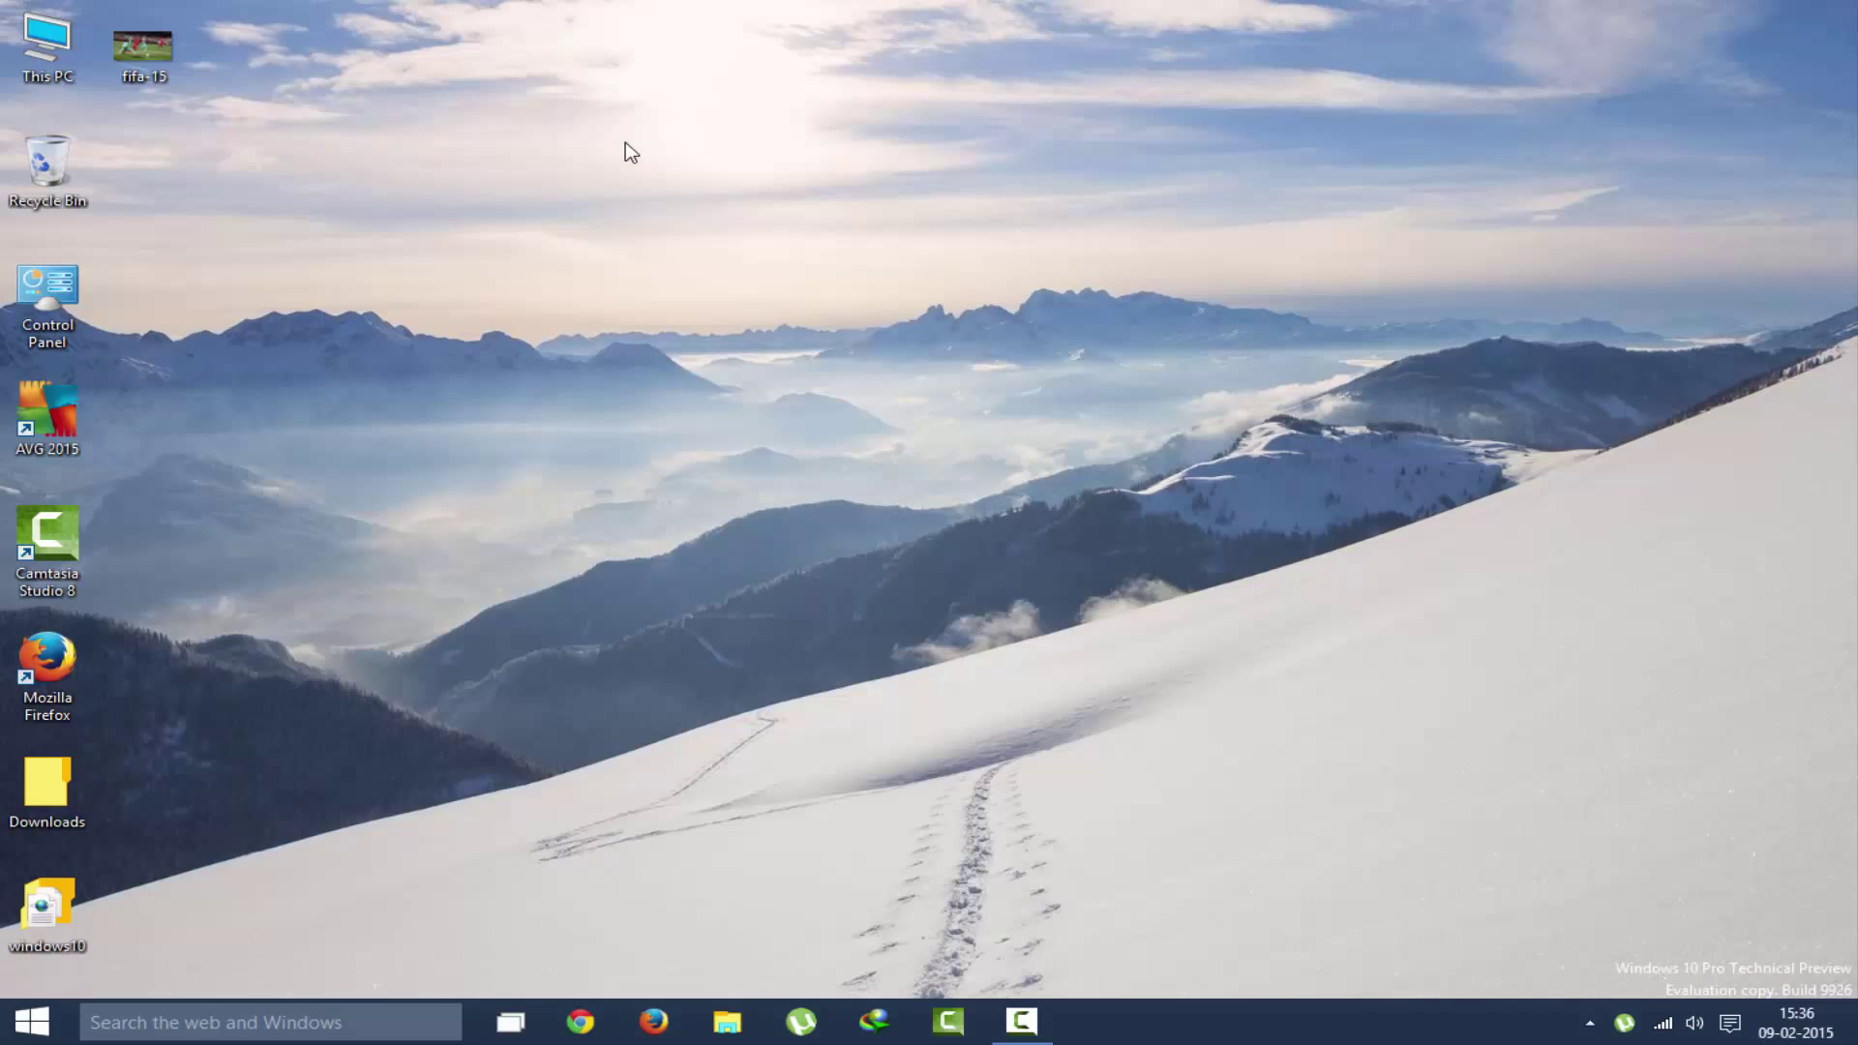
Step: Open This PC and snap its window to the screen's top edge
double_click(69, 68)
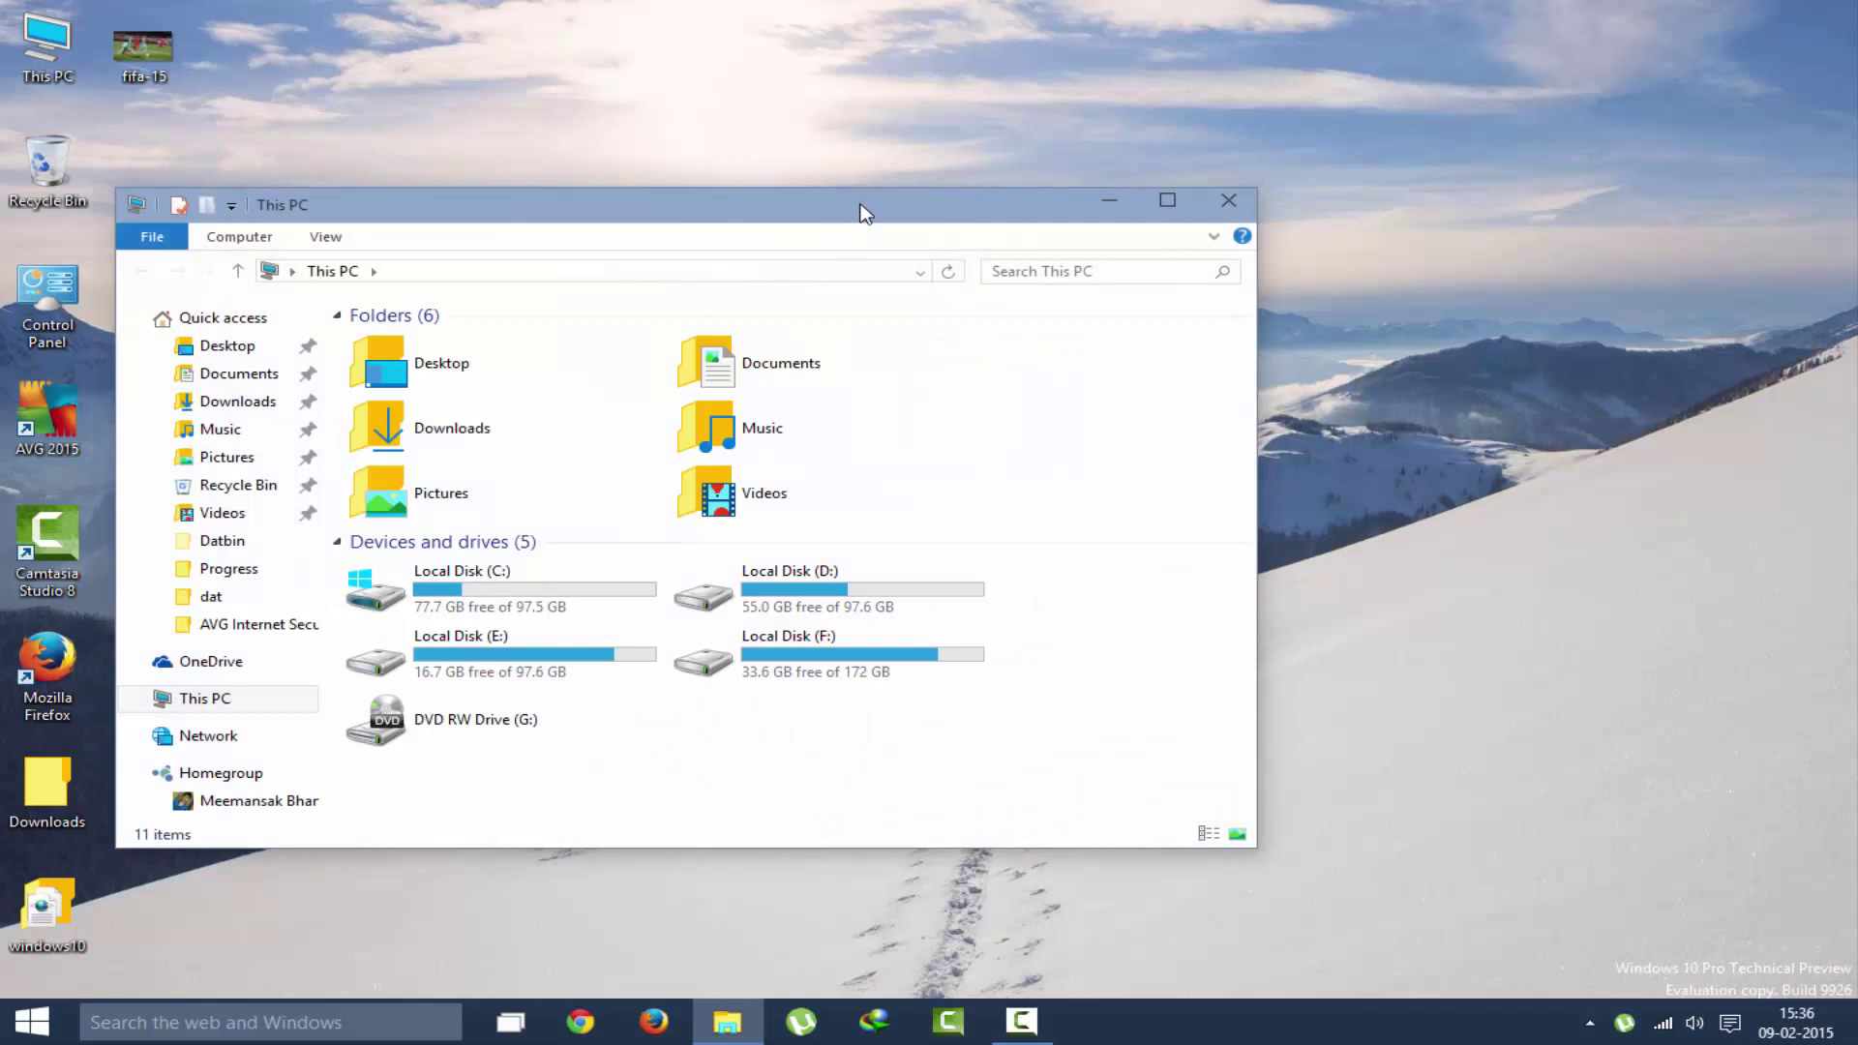
left_click_drag(861, 214, 1856, 6)
left_click_drag(1649, 13, 1643, 2)
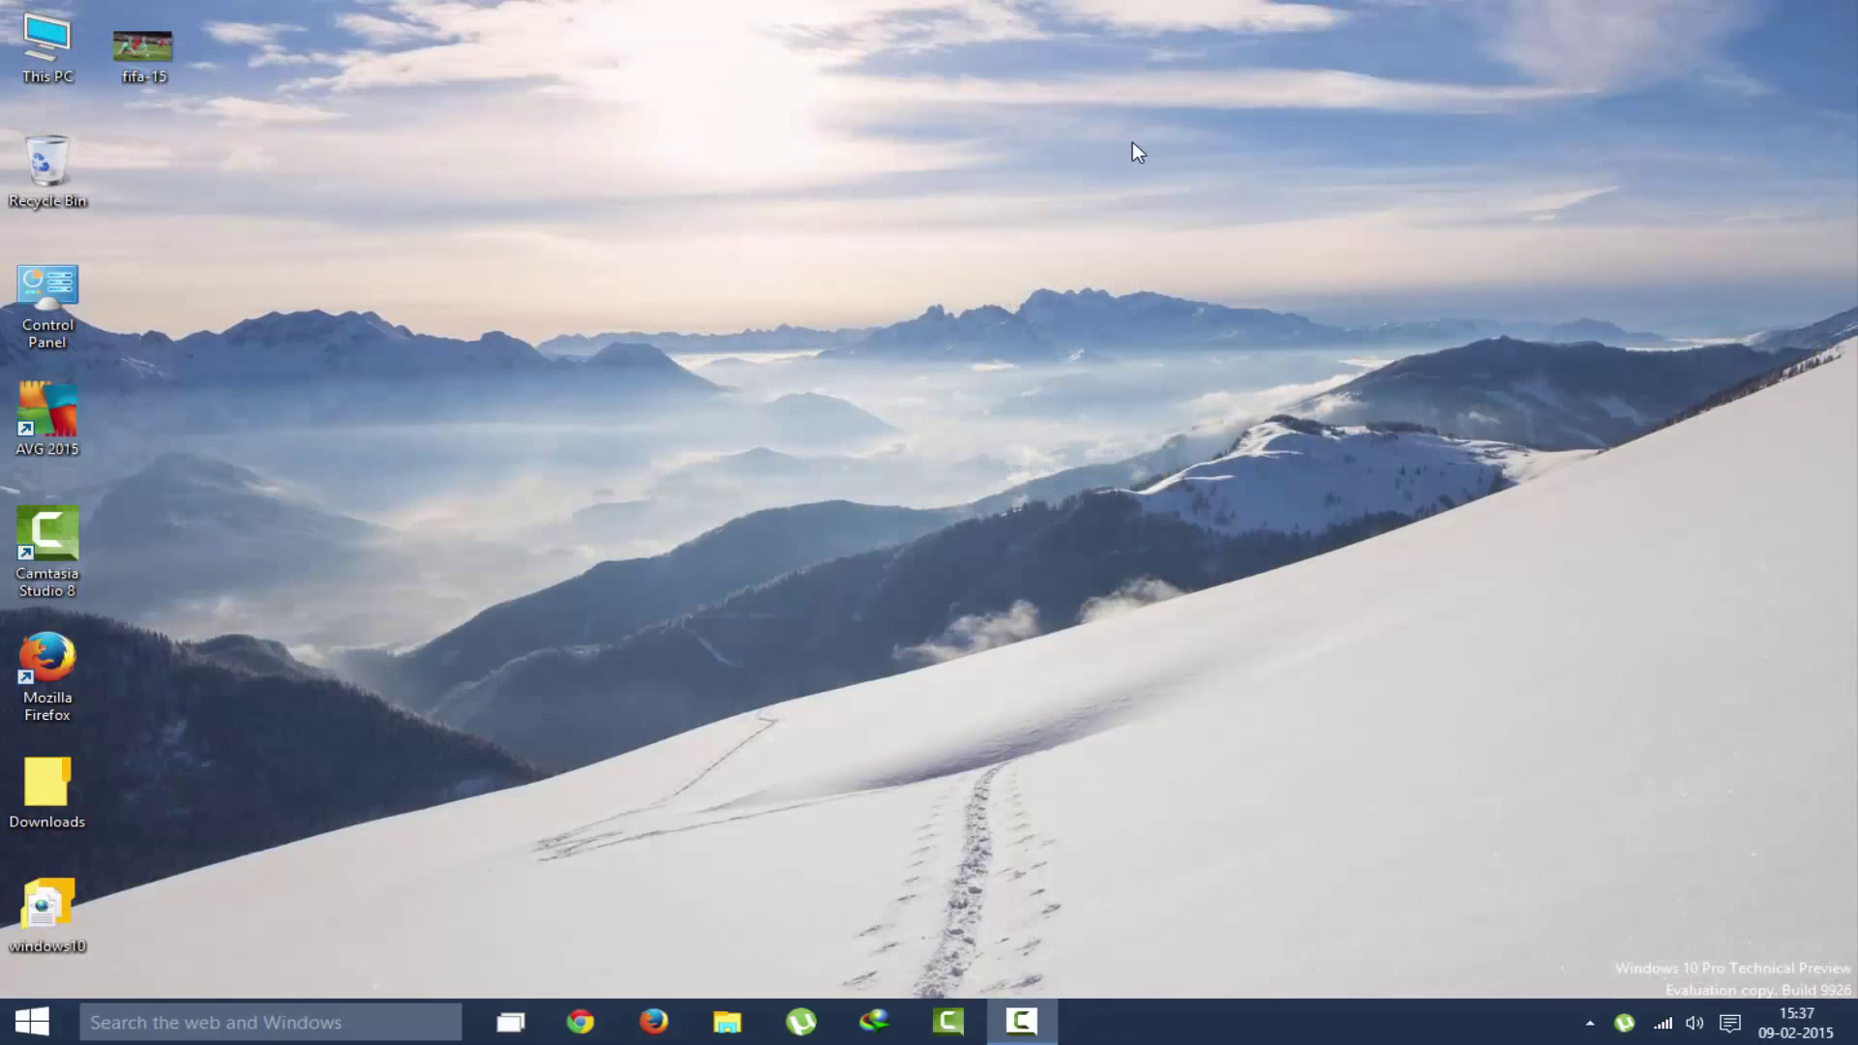
Step: Apply a Personalization theme for a blue ice wallpaper, then show the taskbar search panel
right_click(1132, 141)
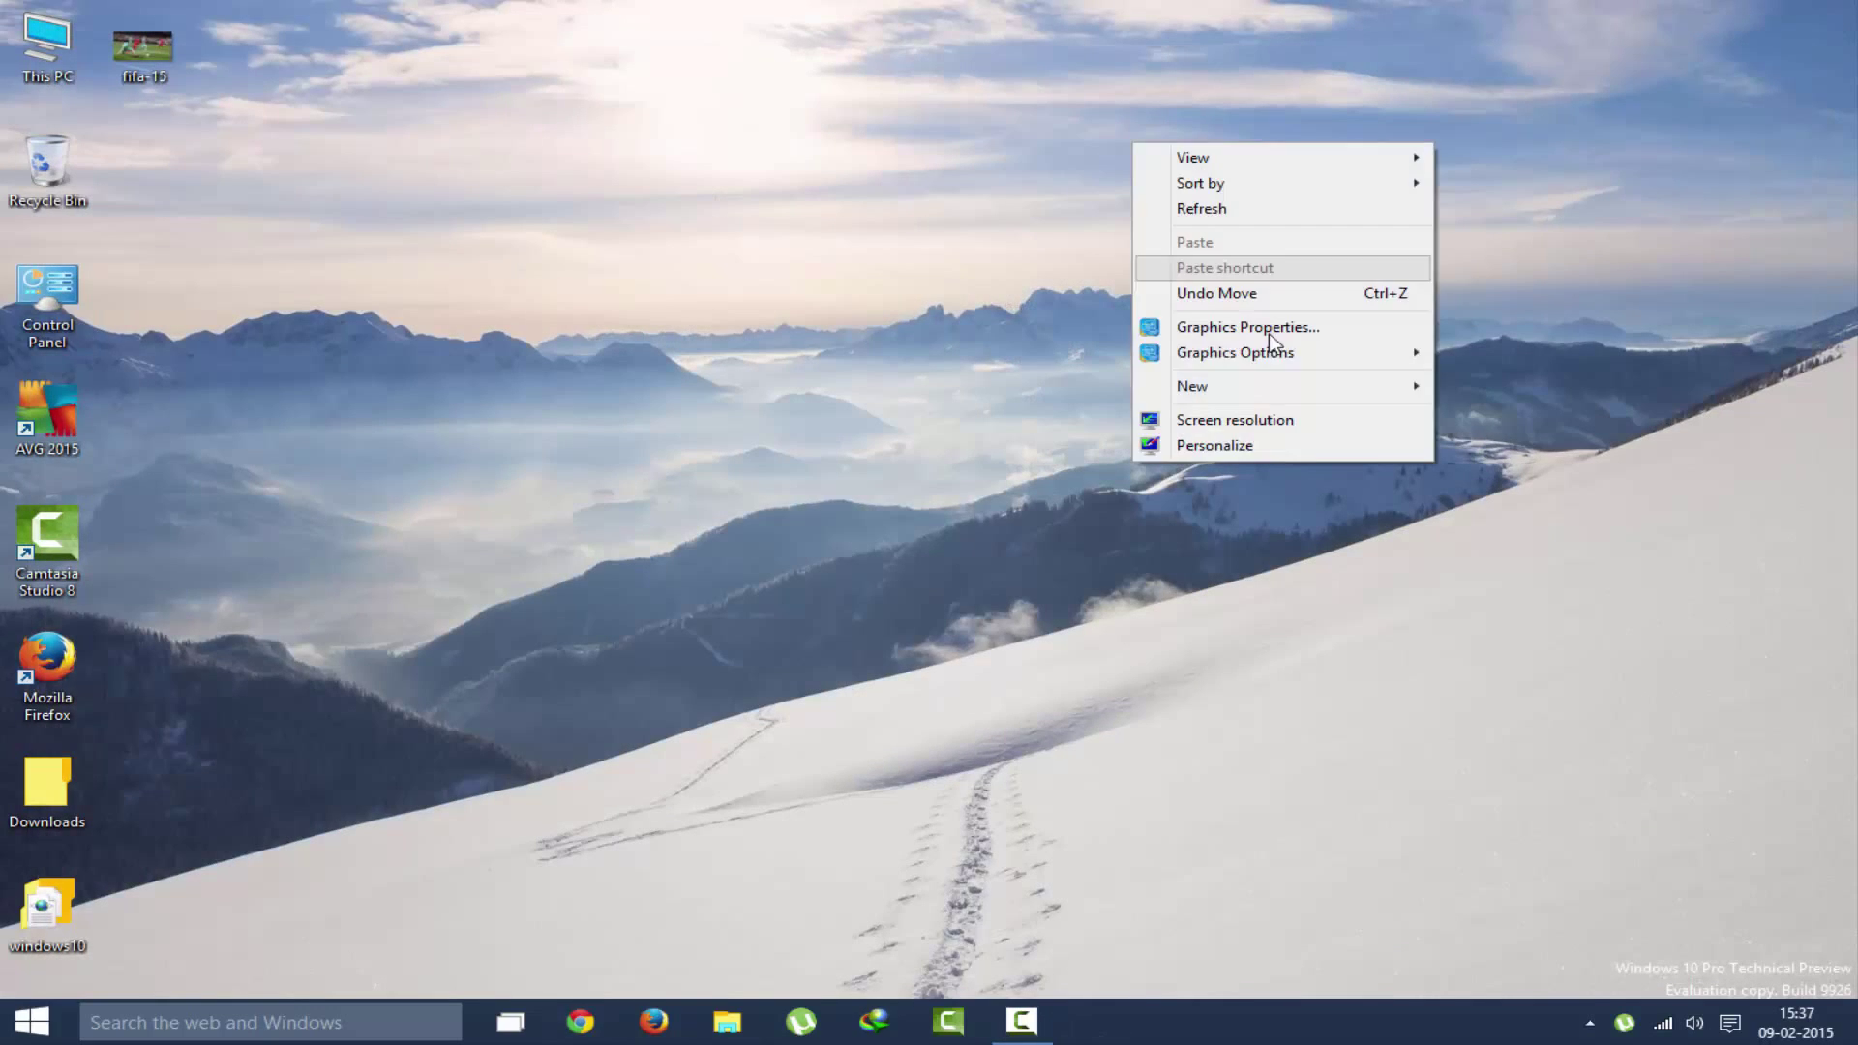
left_click(1306, 450)
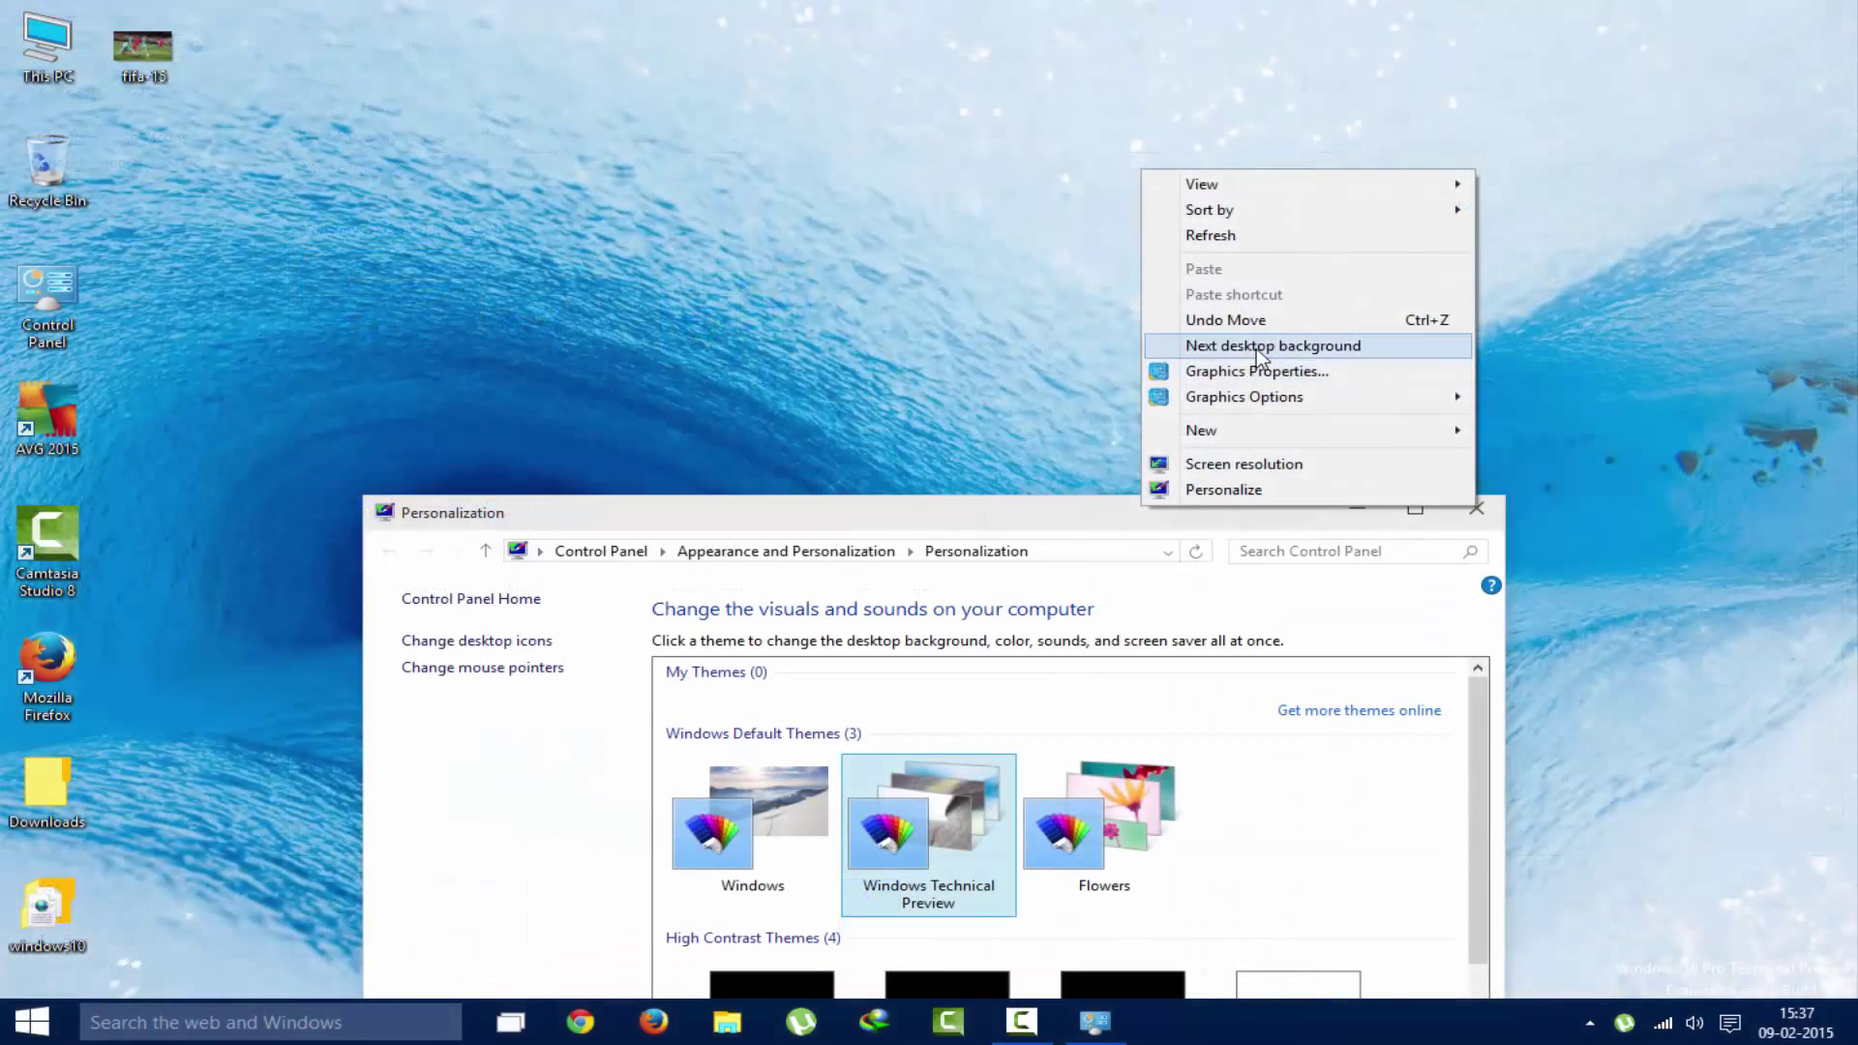
left_click(1256, 350)
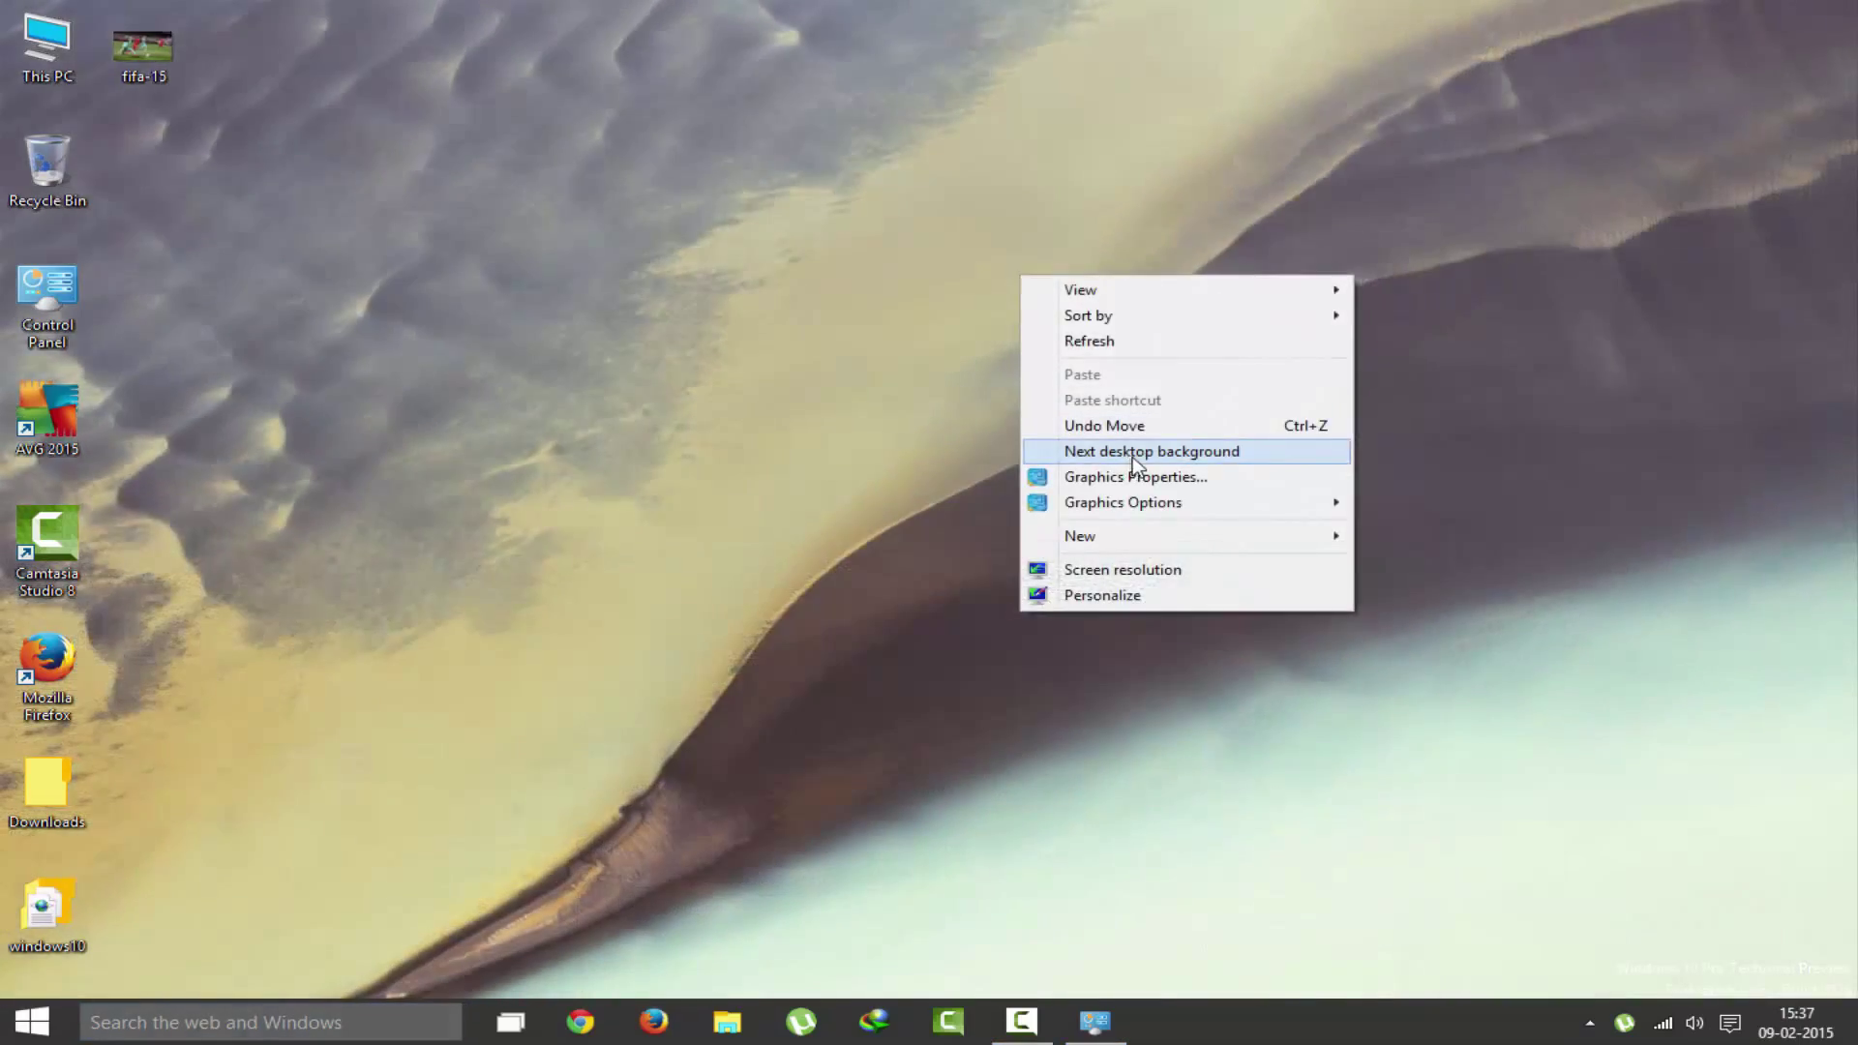
left_click(1128, 453)
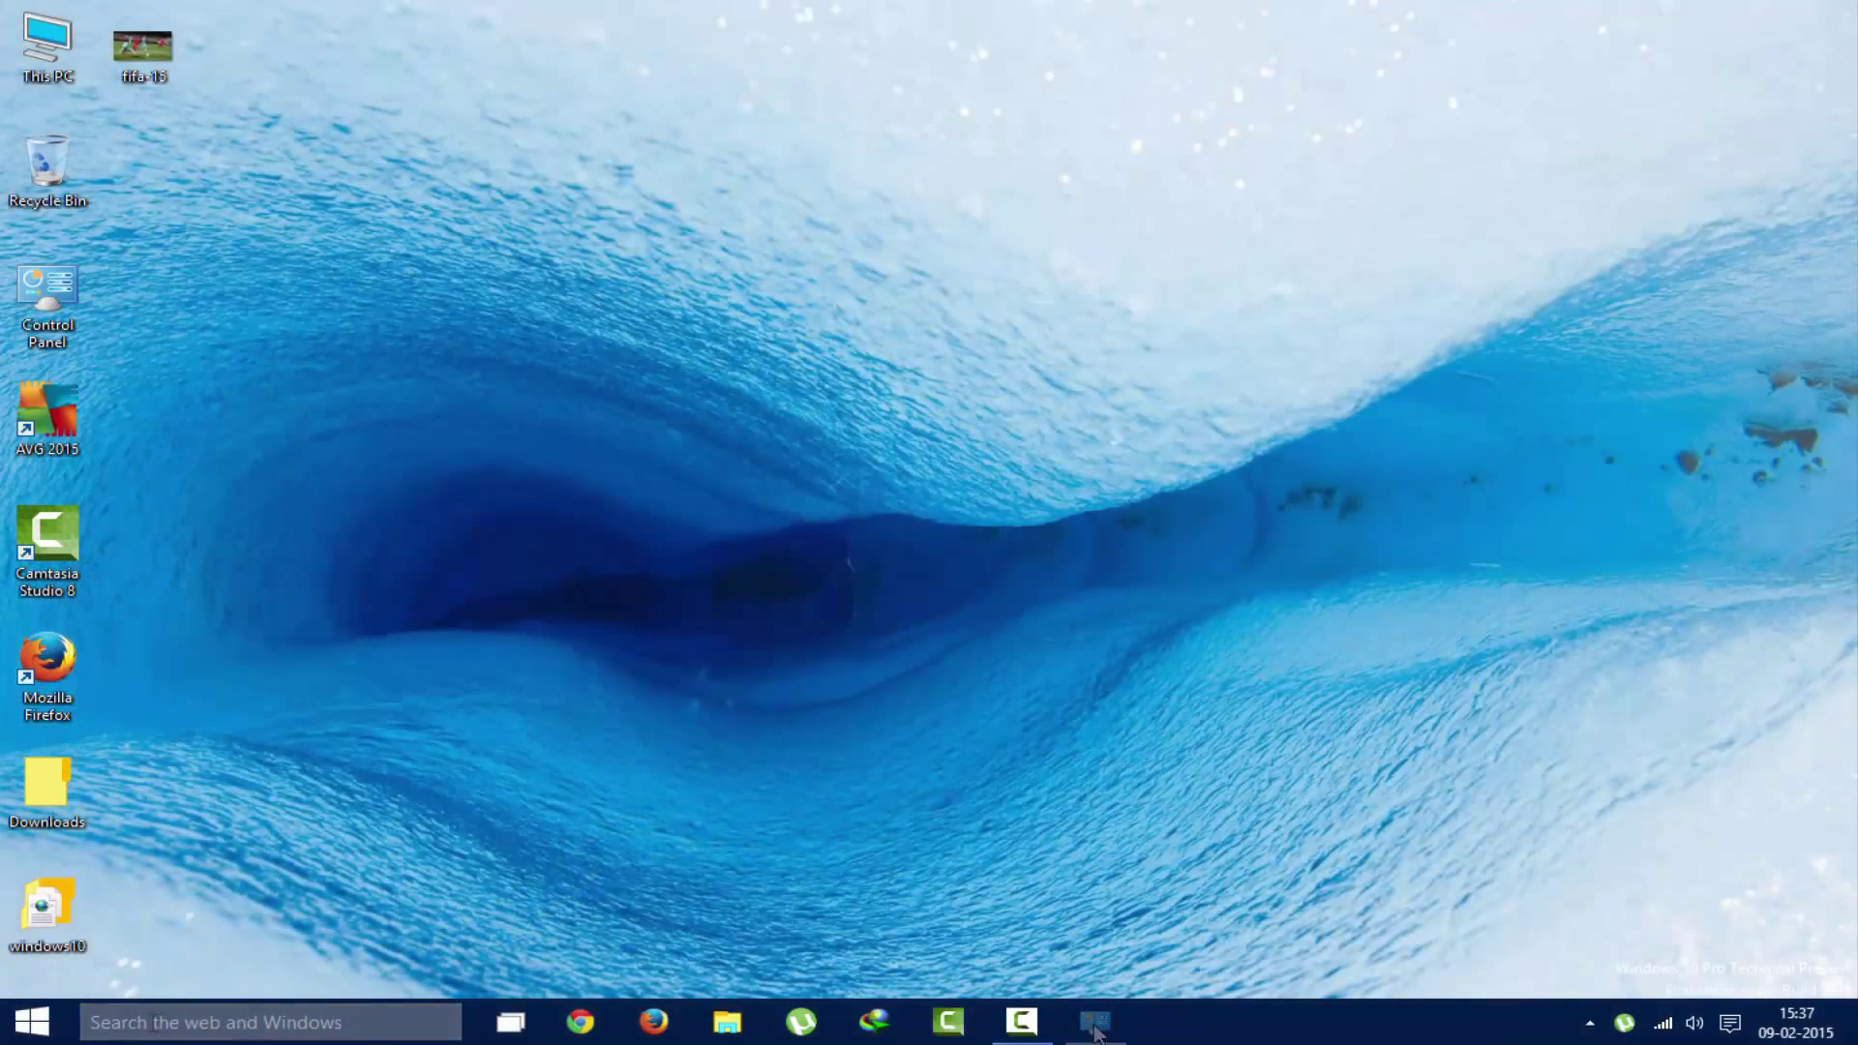
left_click(159, 1022)
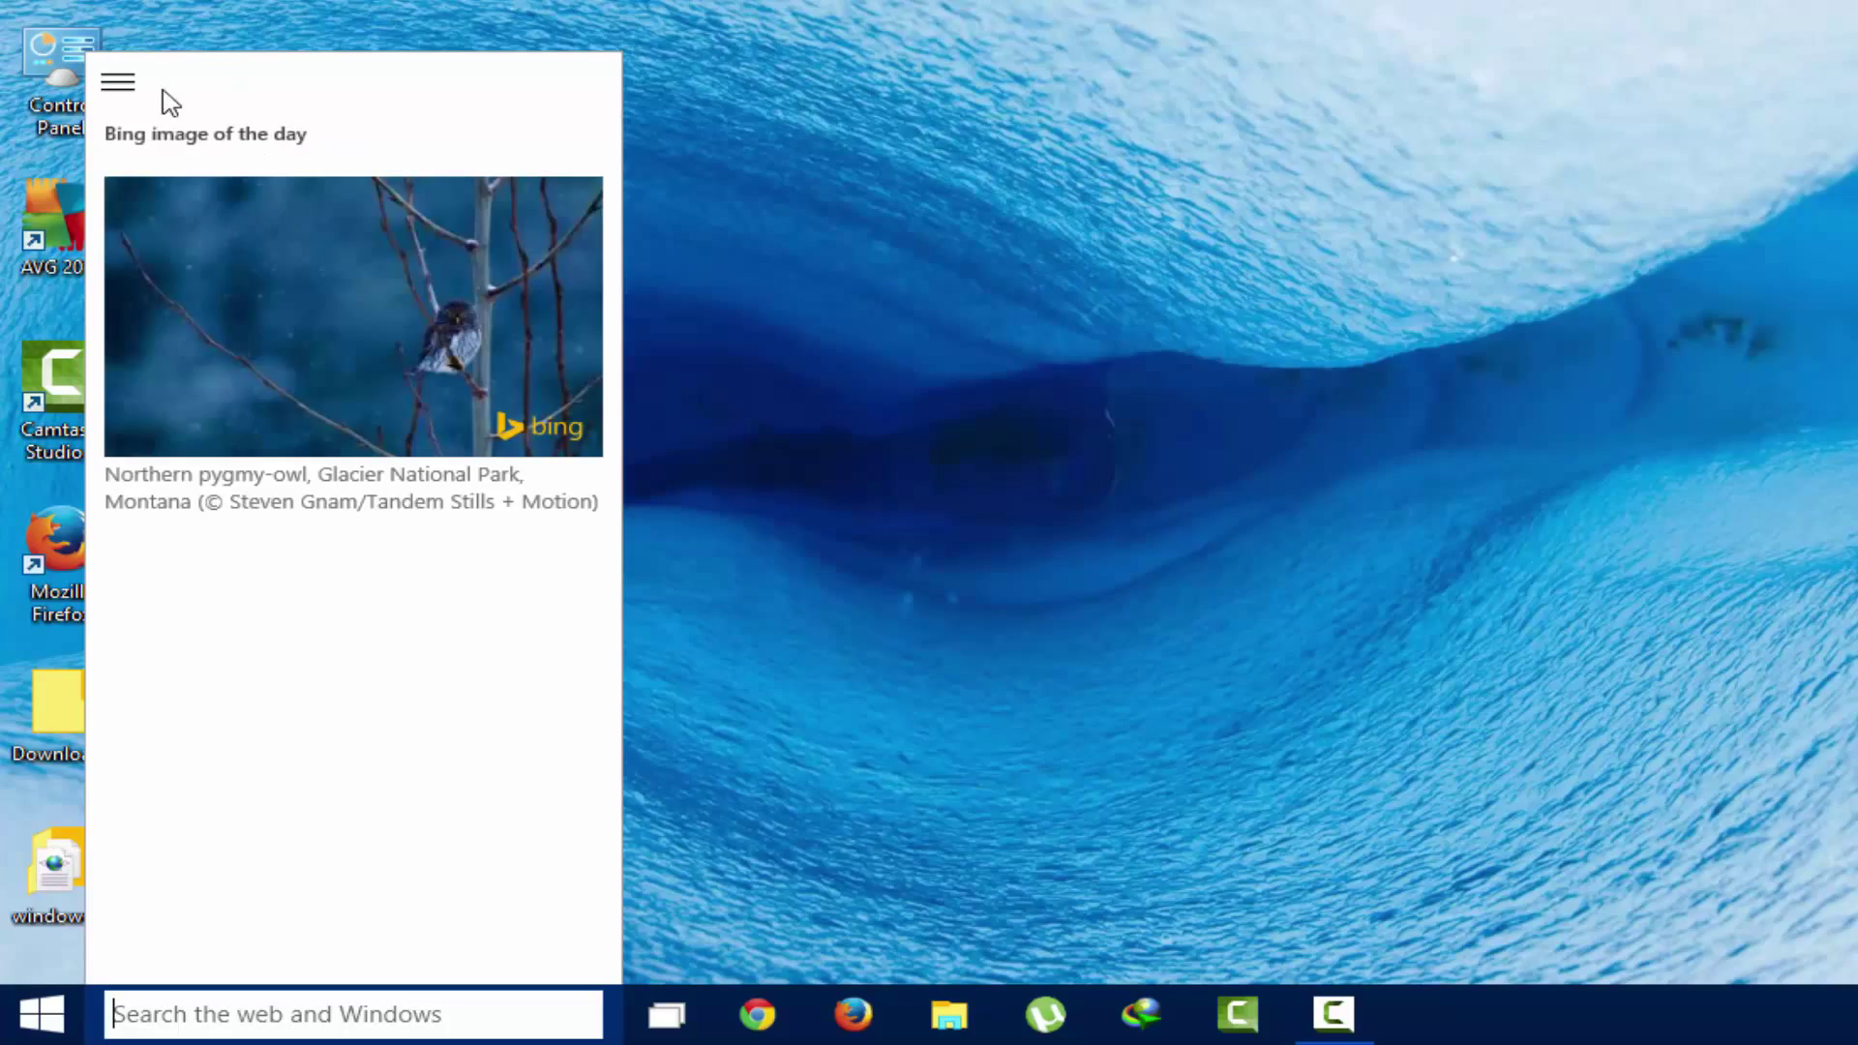
type("google Chrome")
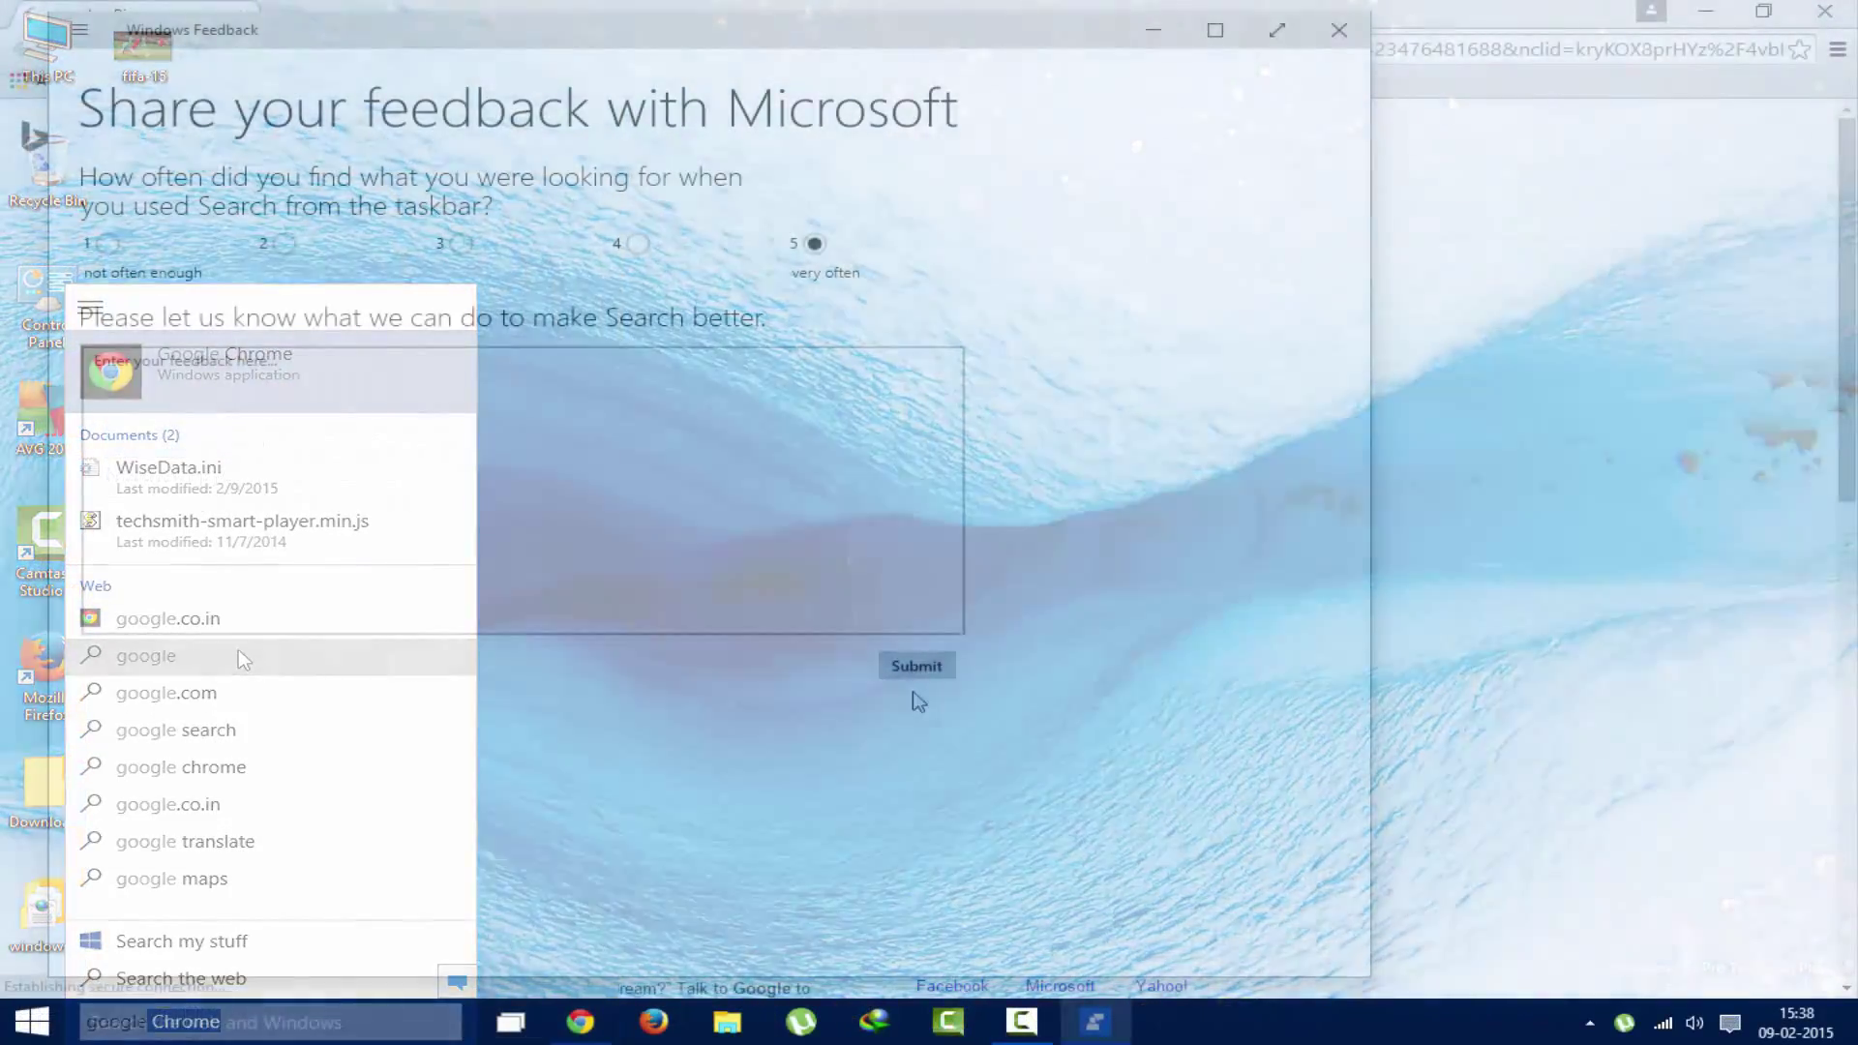
Step: Submit and close Windows Feedback, then add two desktops in Task View, making three
left_click(935, 673)
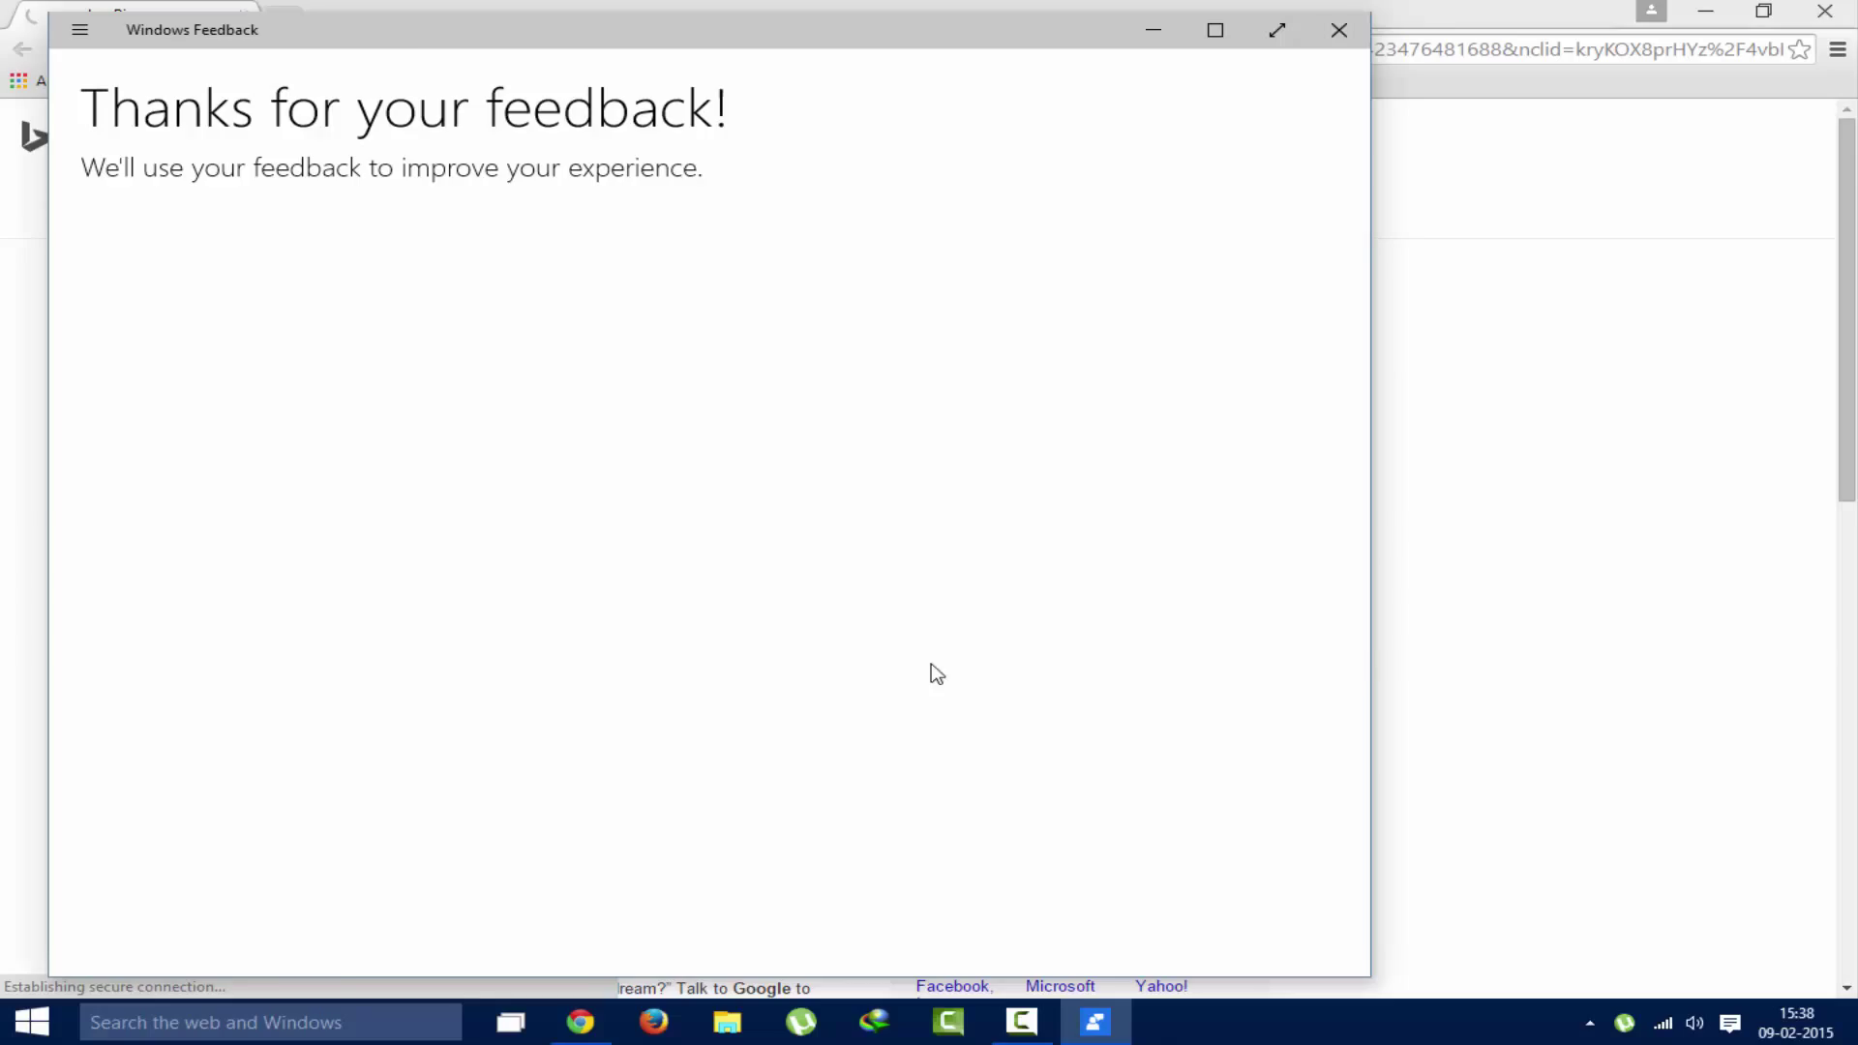
left_click(1339, 29)
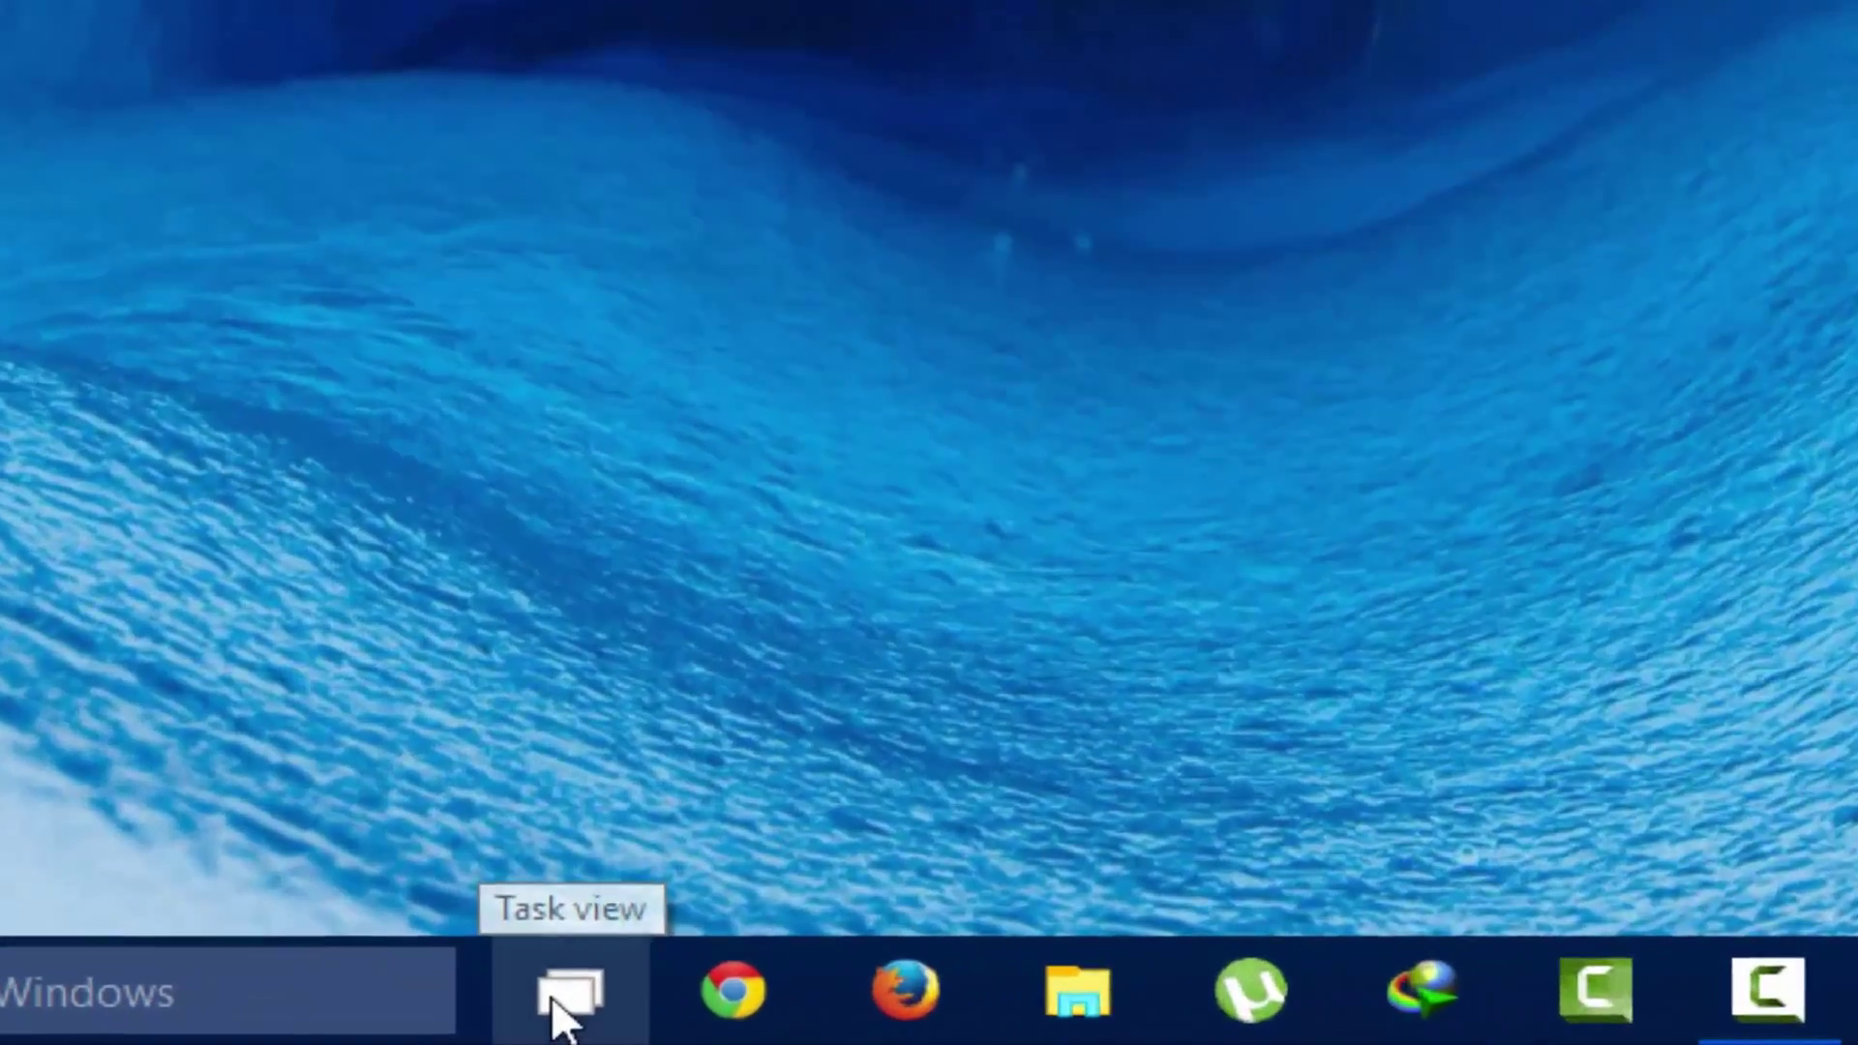
left_click(553, 998)
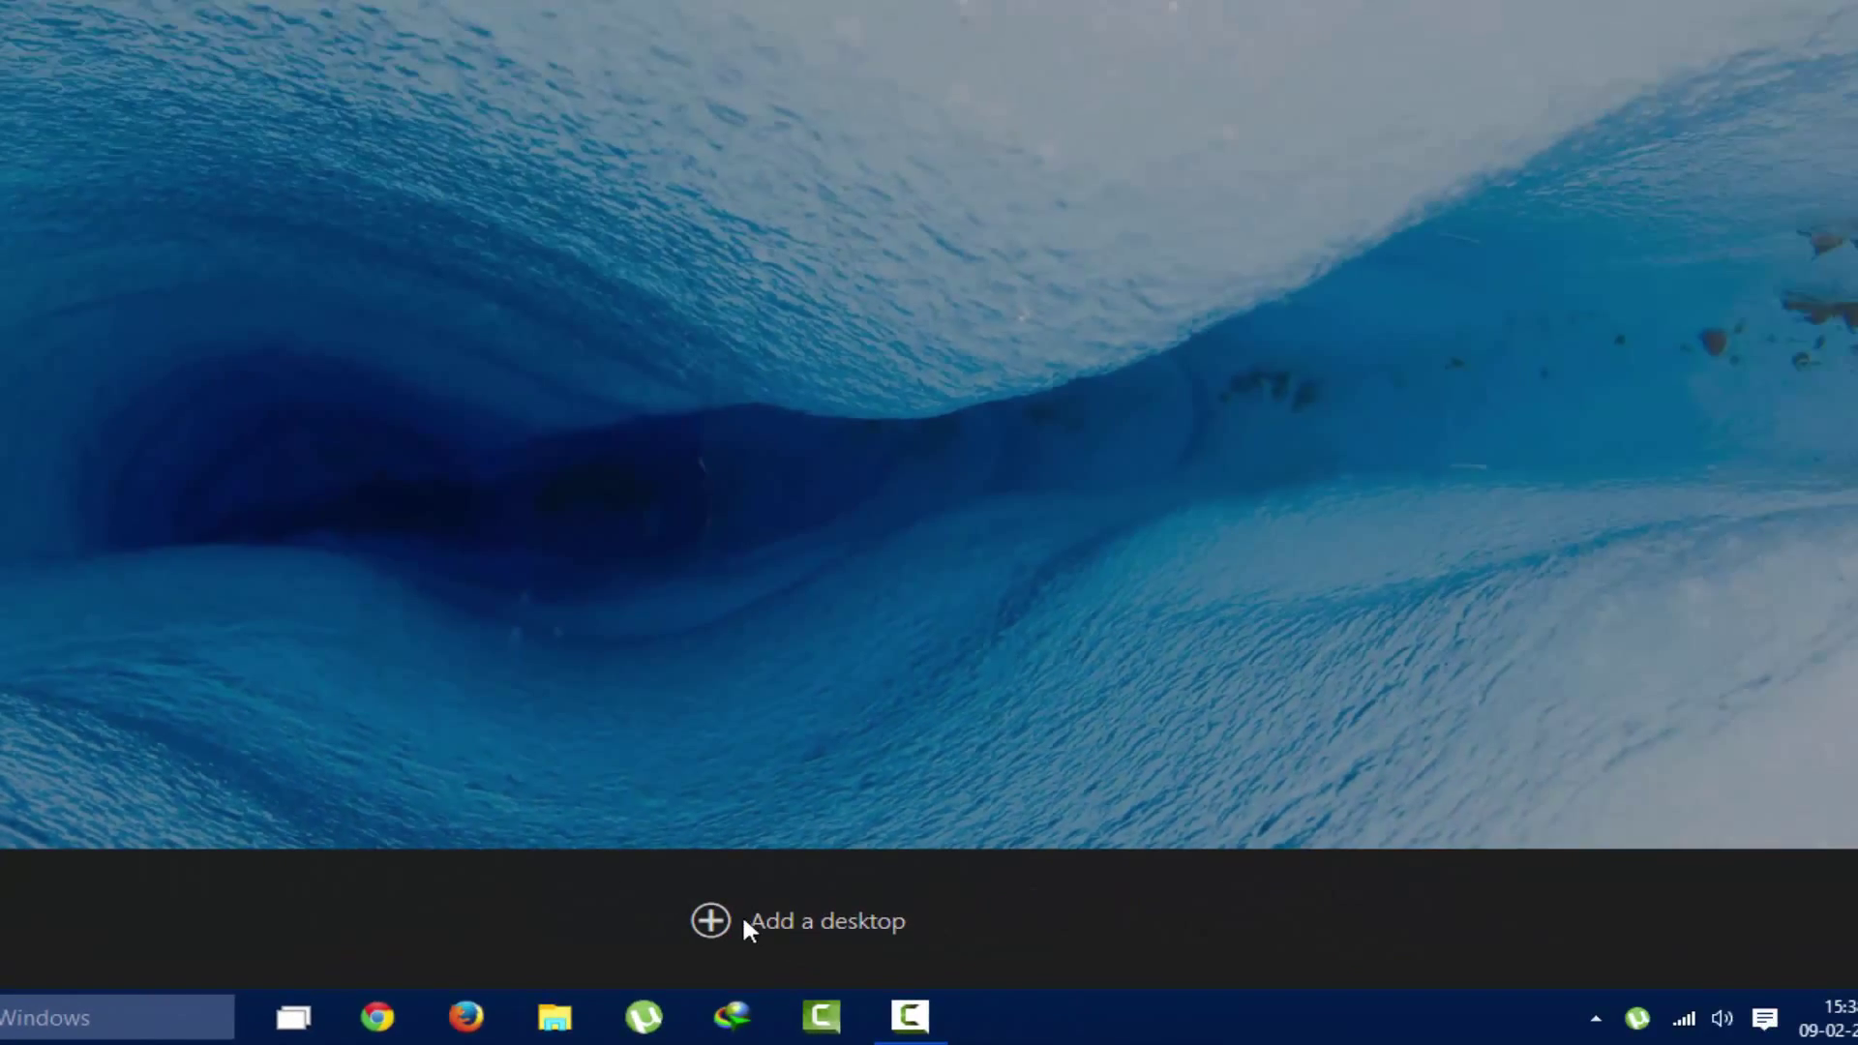
left_click(742, 921)
left_click(1115, 920)
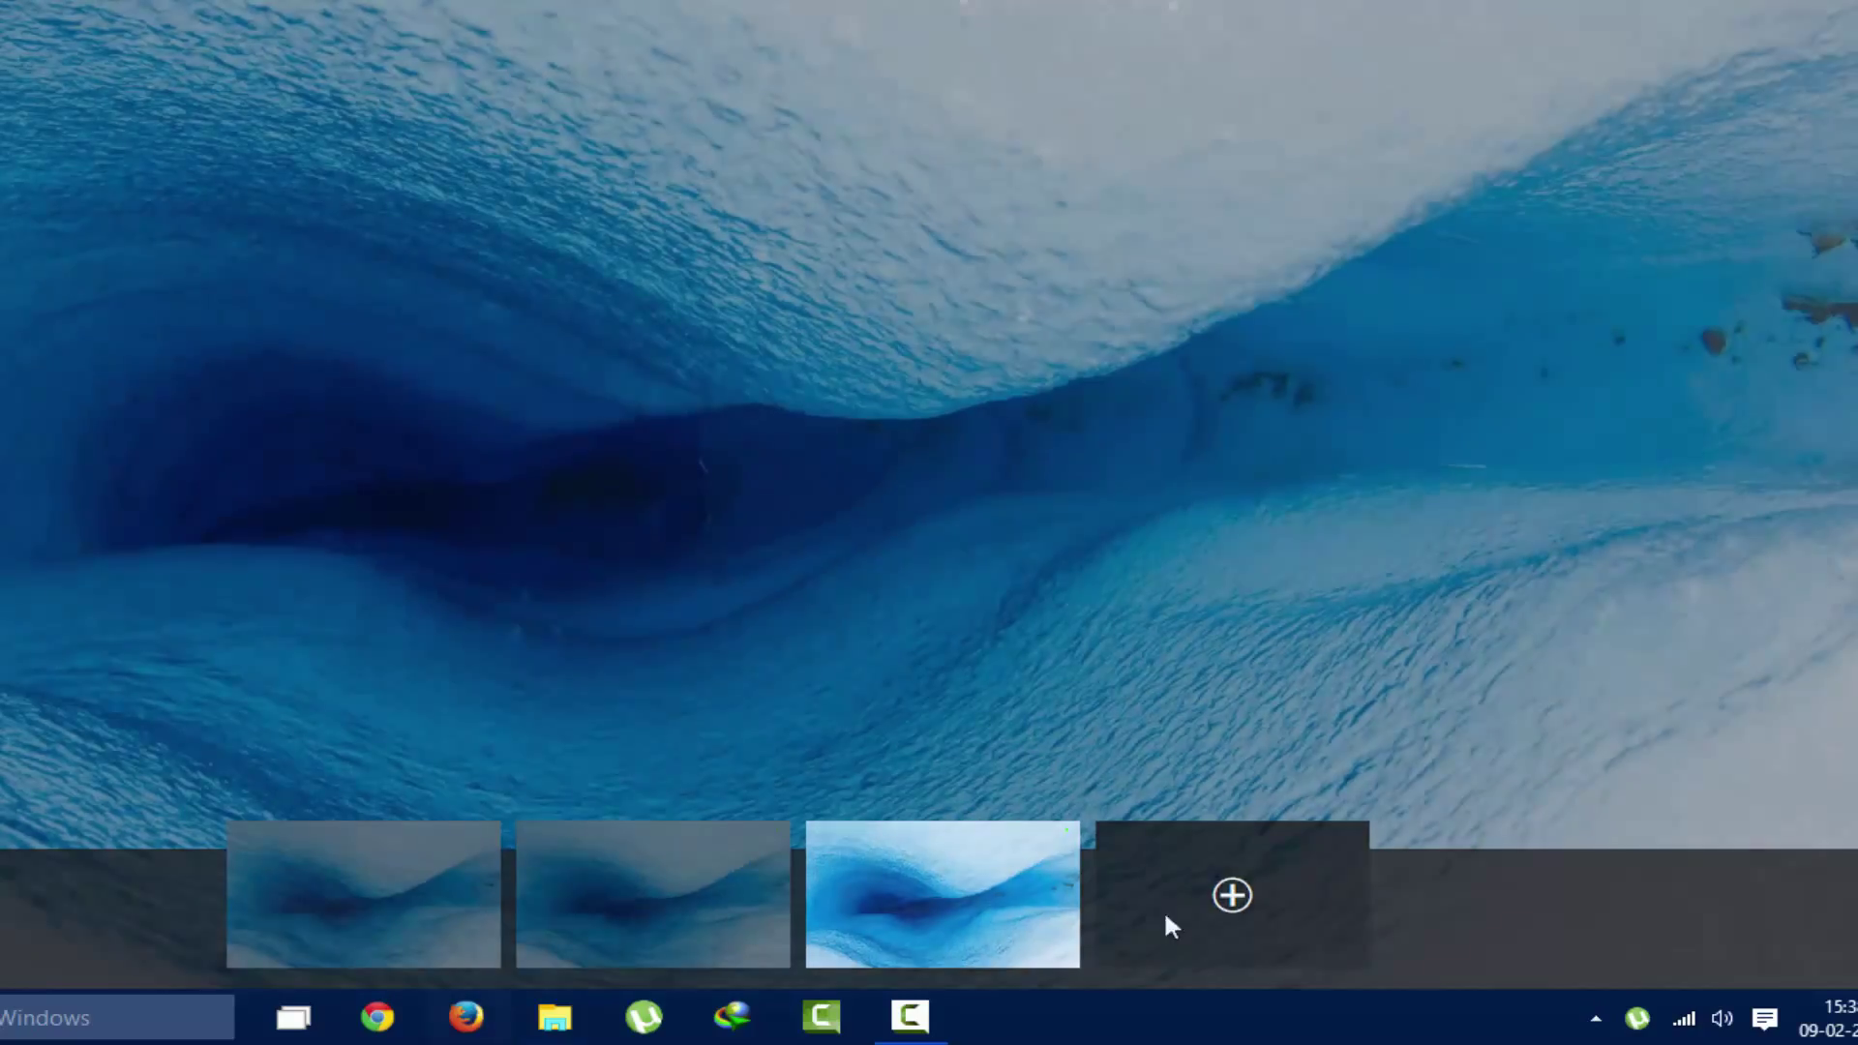